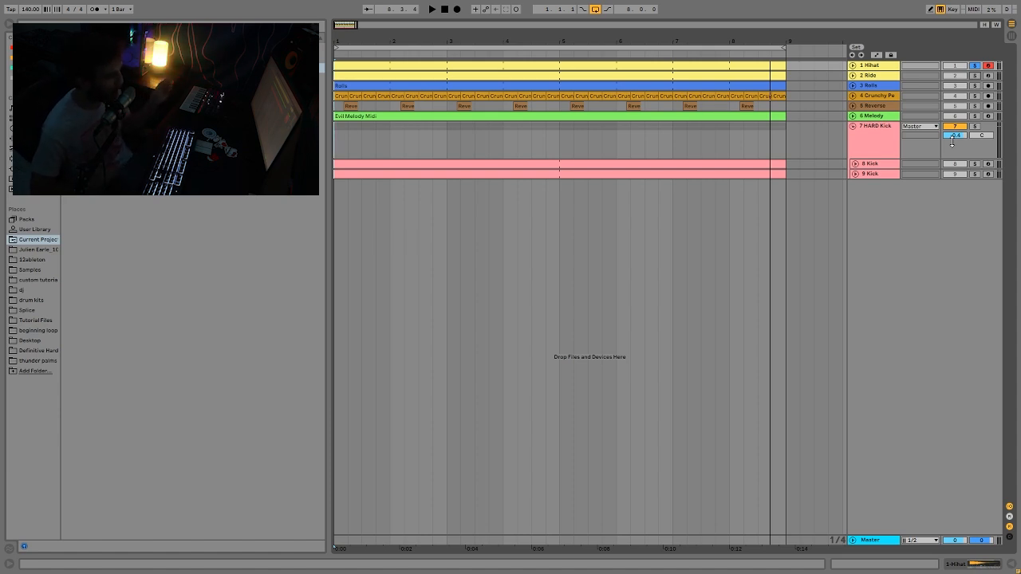
Step: Audition the soloed Hihat track and show its instrument in the device view
key("space")
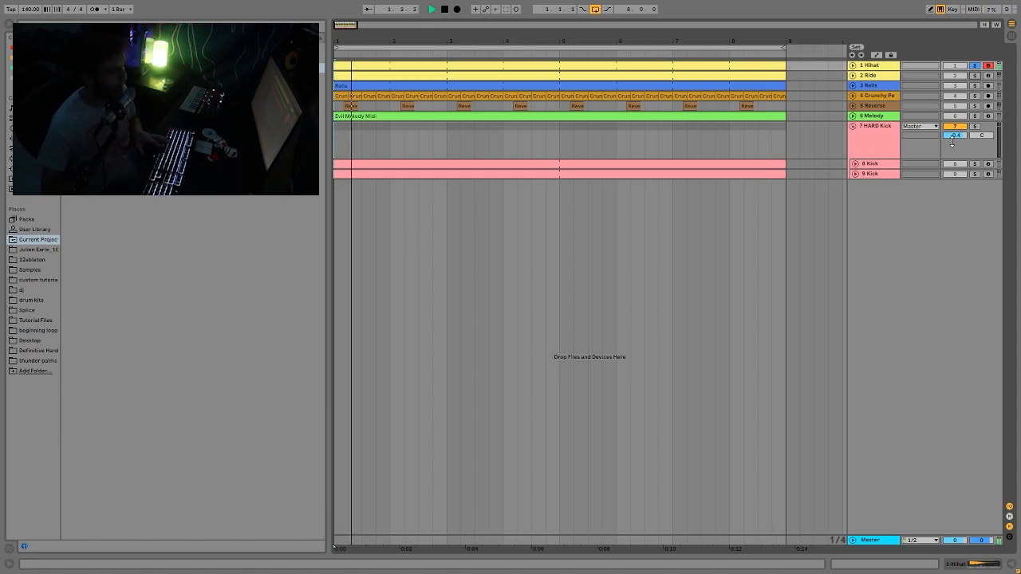
key("ctrl+alt+l")
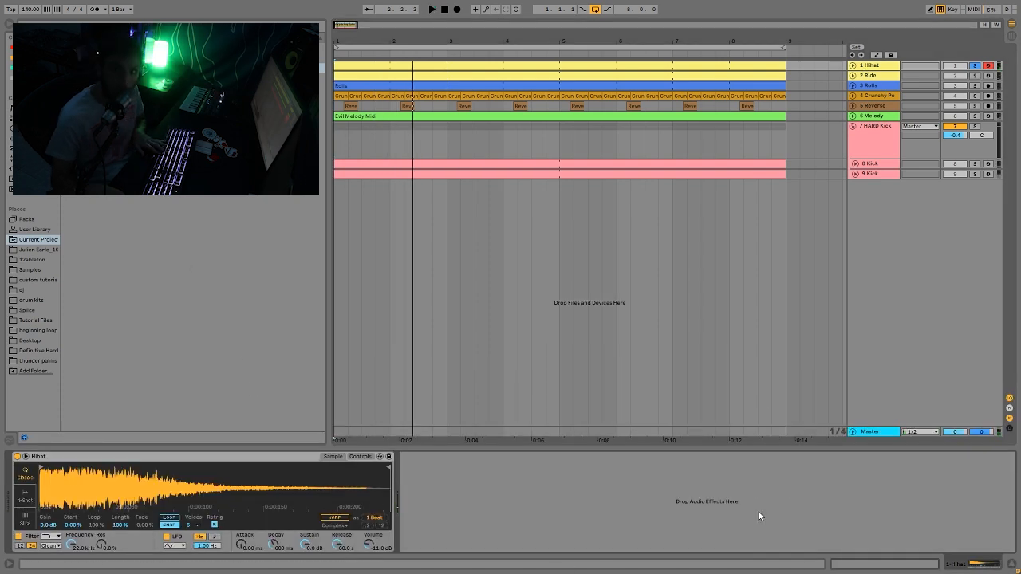
key("space")
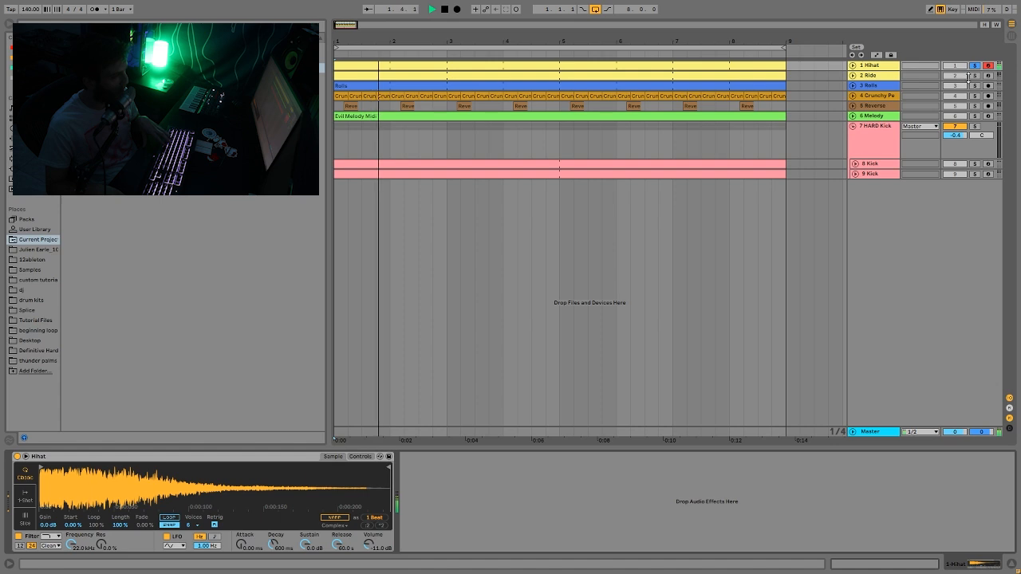
key("space")
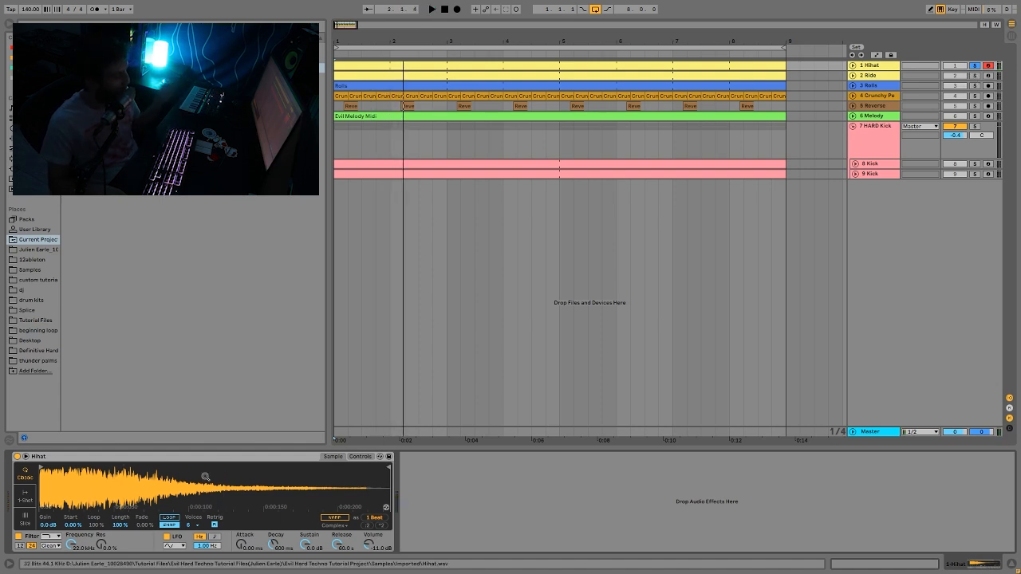
key("space")
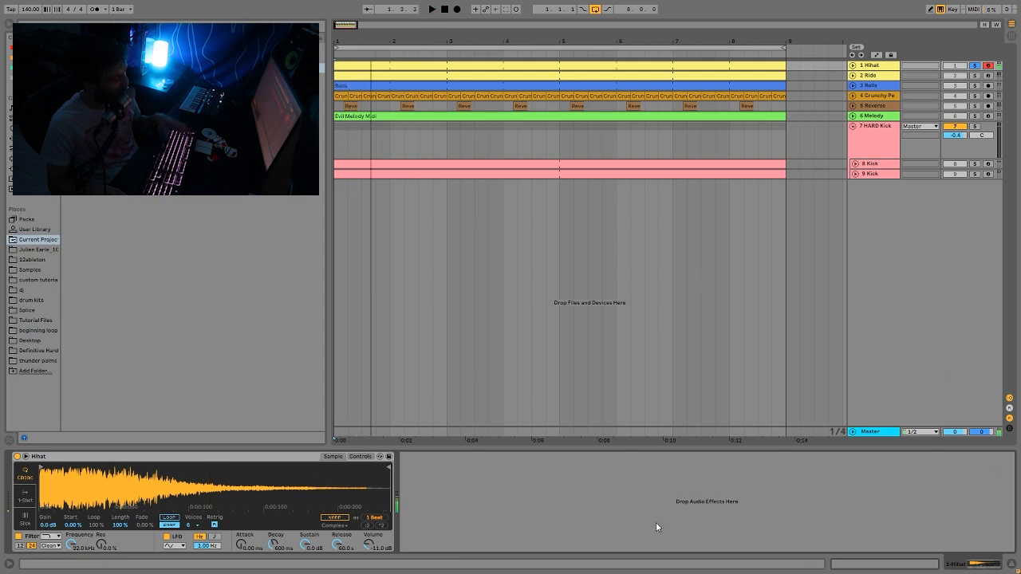
key("space")
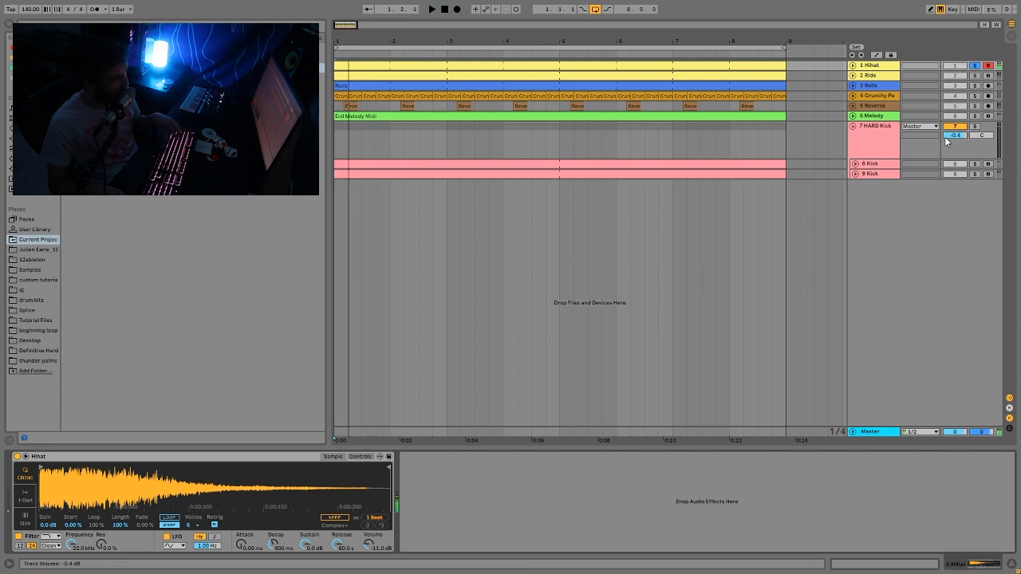
Step: Audition the Ride in solo, followed by the Rolls and Crunchy Percussion tracks
left_click(974, 75)
key("space")
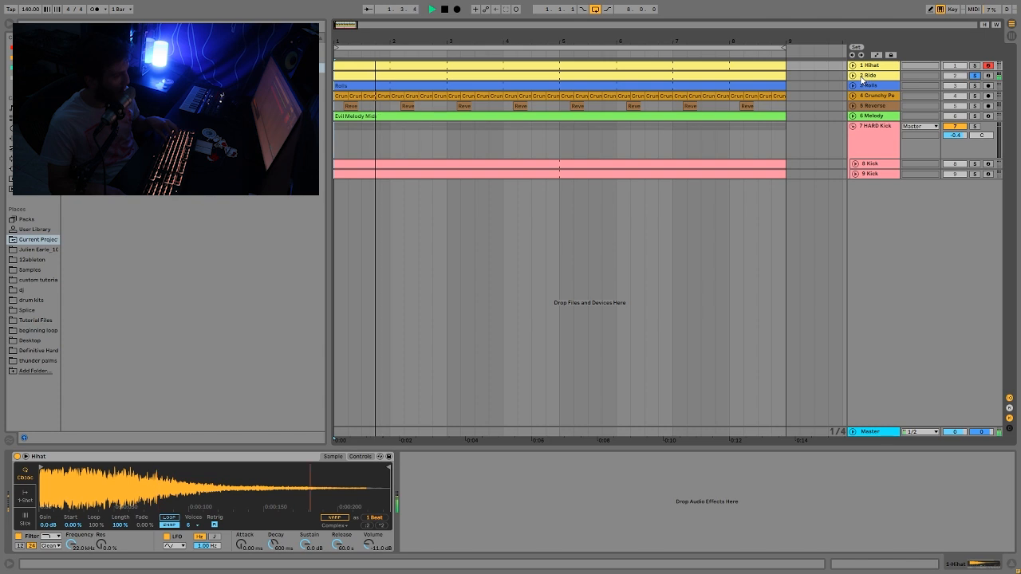
key("space")
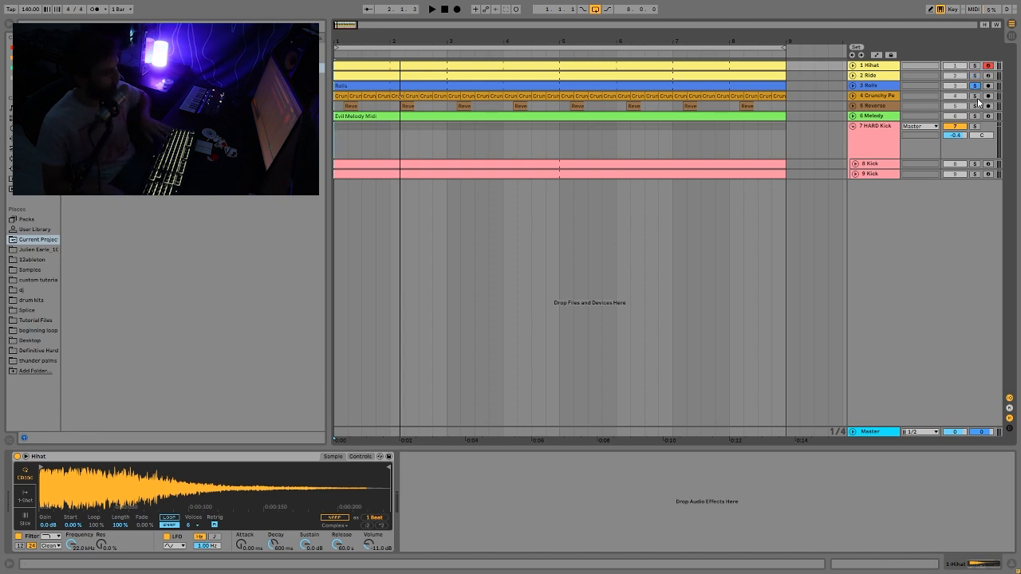
key("space")
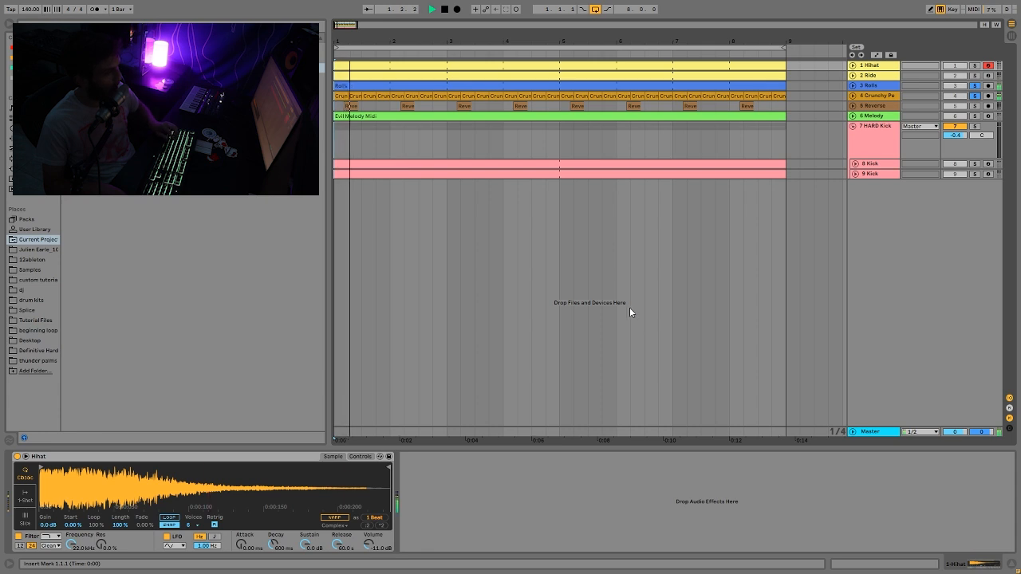
Step: Solo both Kick tracks inside the HARD Kick group and play the loop from the start
left_click(974, 165)
left_click(974, 173)
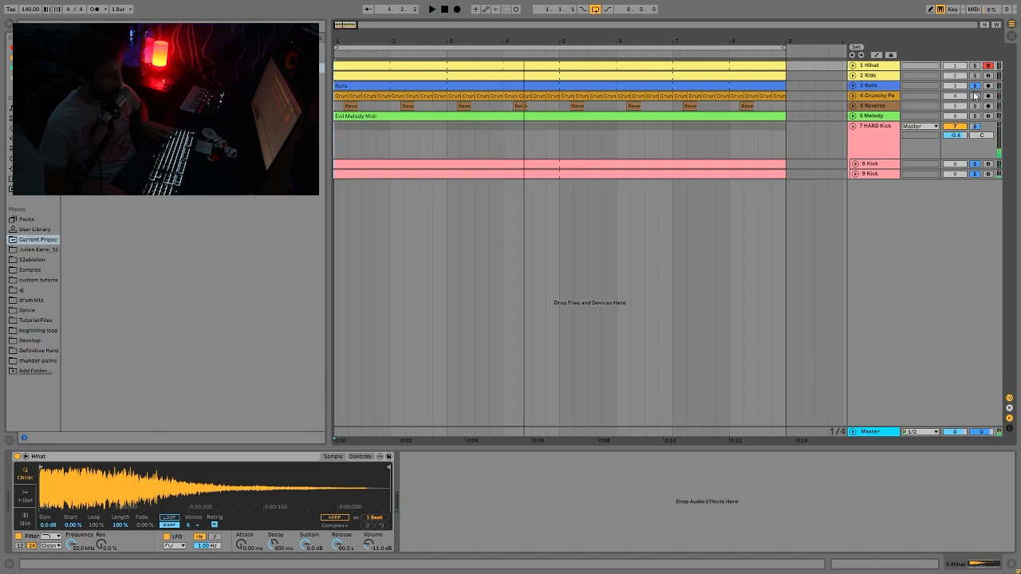
key("space")
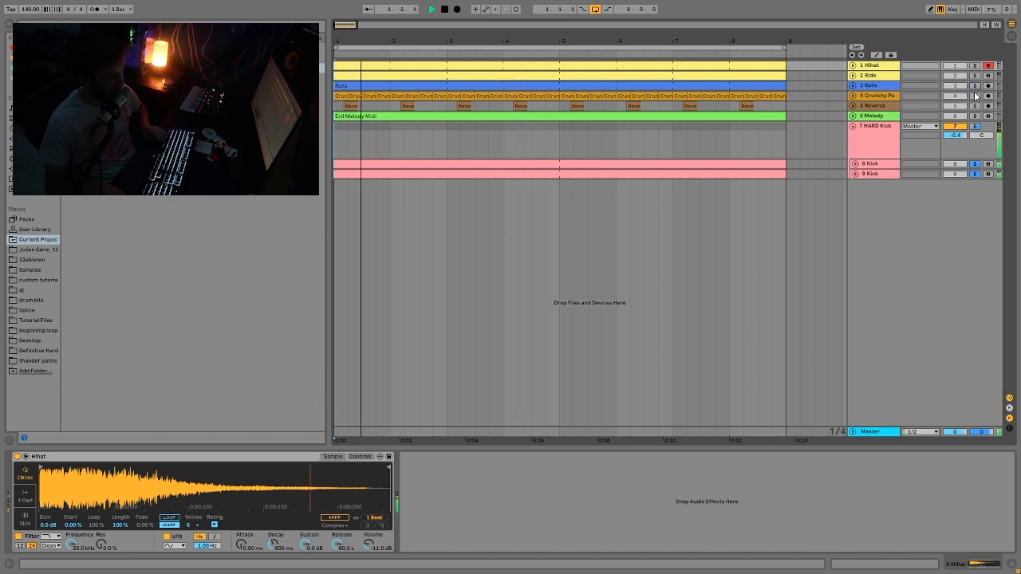
key("space")
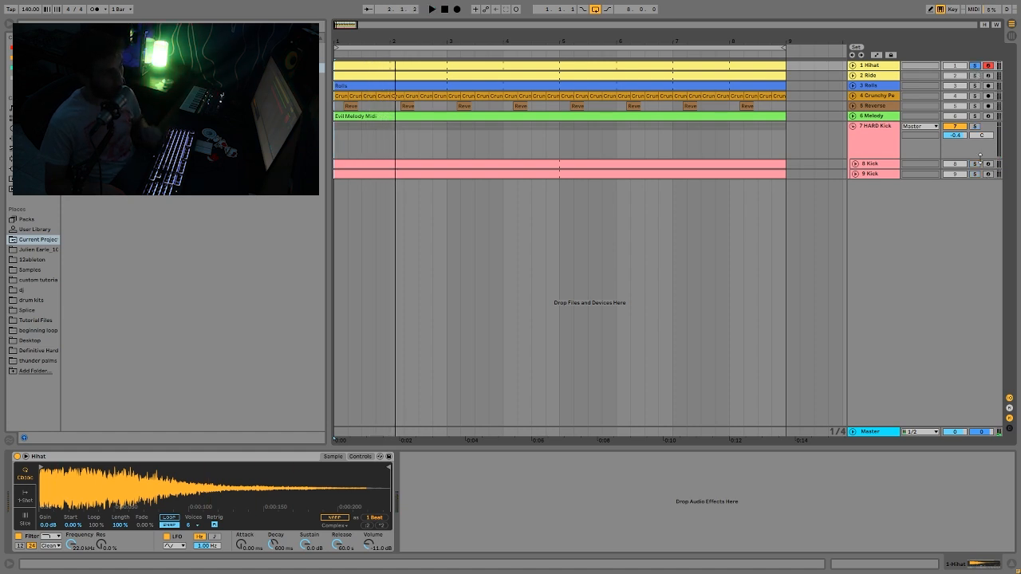
Step: Play the loop with the HARD Kick group and Hihat soloed together, bringing in the Ride
left_click(974, 126)
key("space")
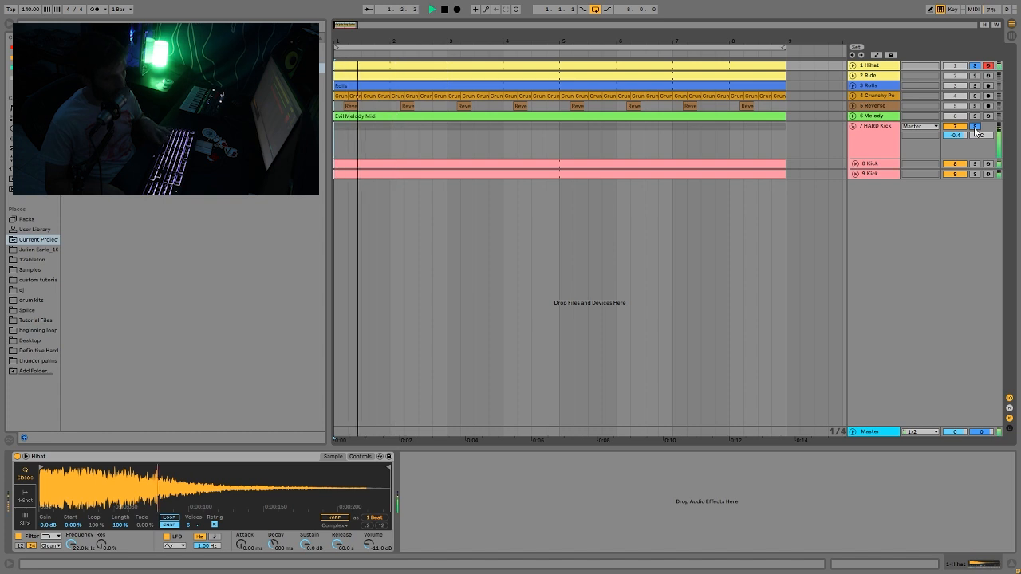
left_click(974, 76)
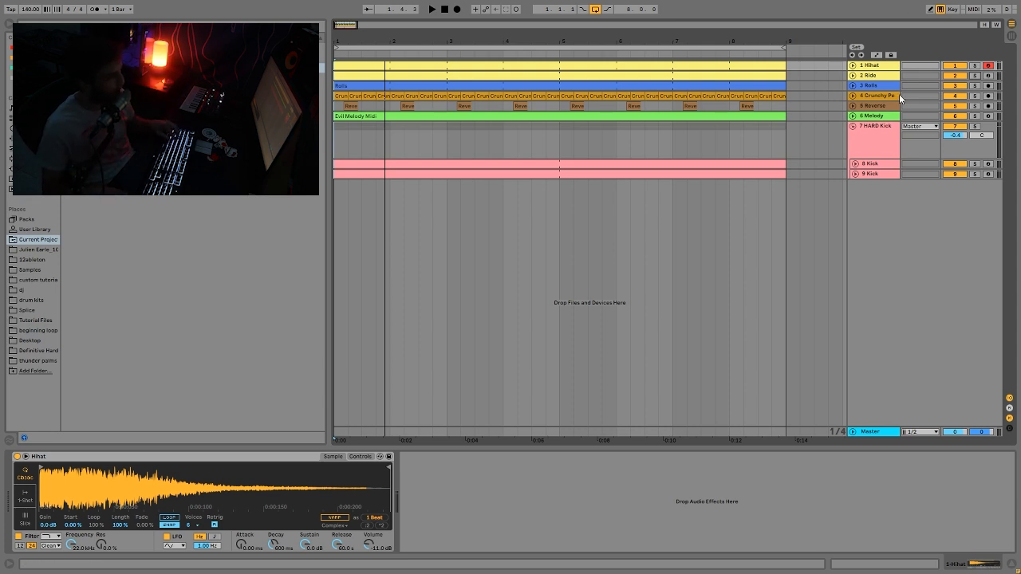
Step: Open the Ride track's devices, unfold the track and audition it in solo
left_click(873, 76)
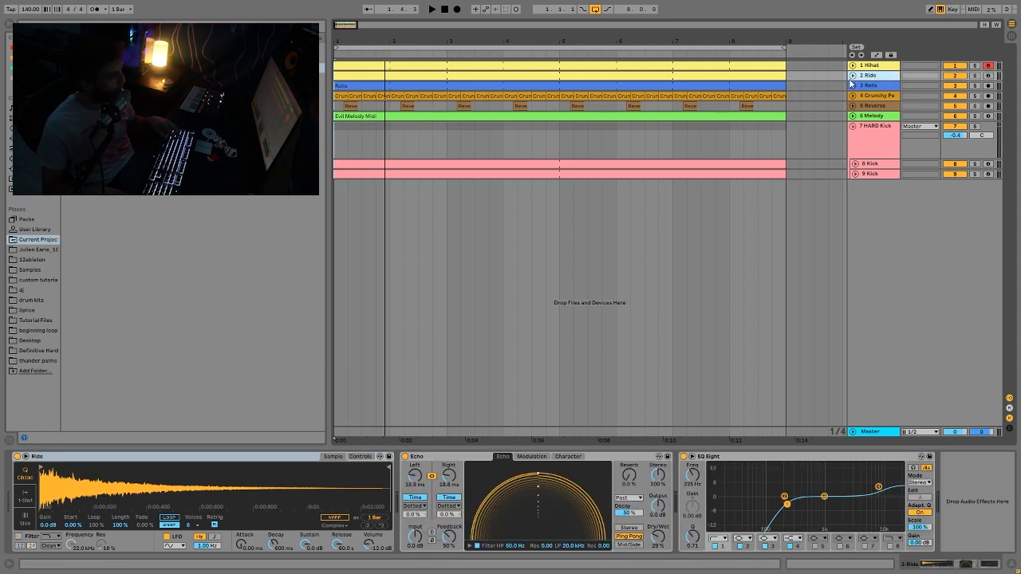
left_click(852, 76)
left_click(975, 76)
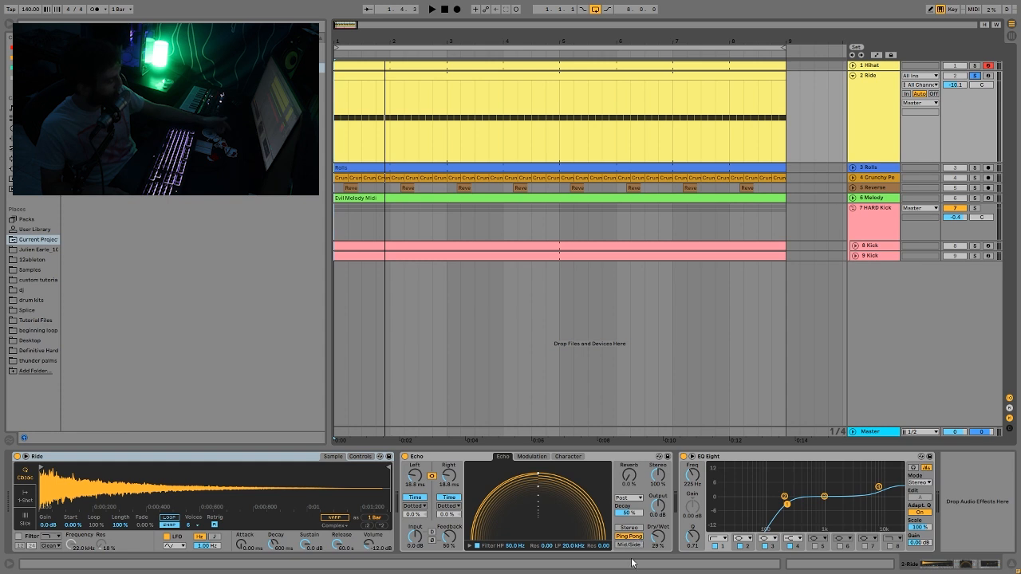
key("space")
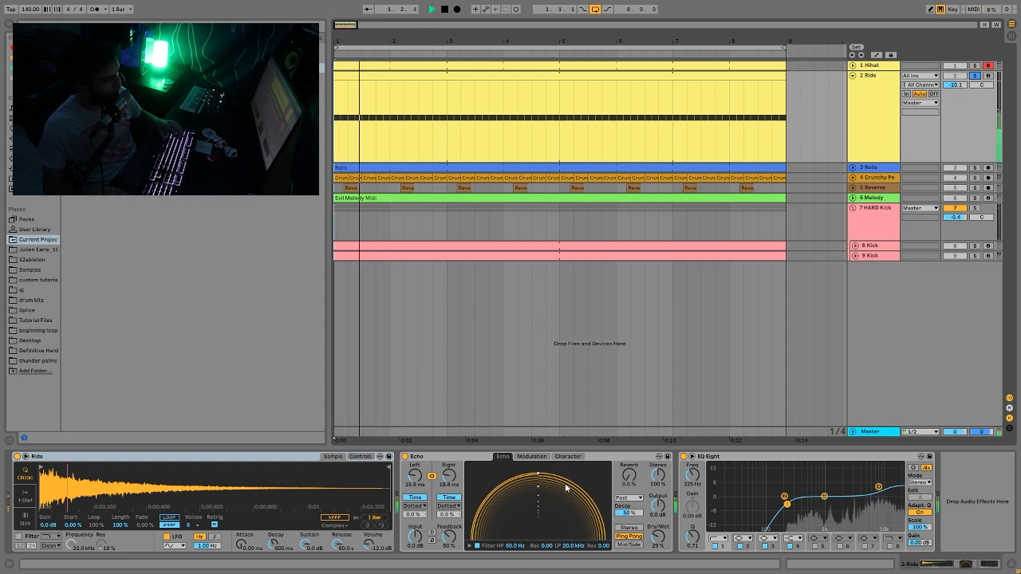
key("space")
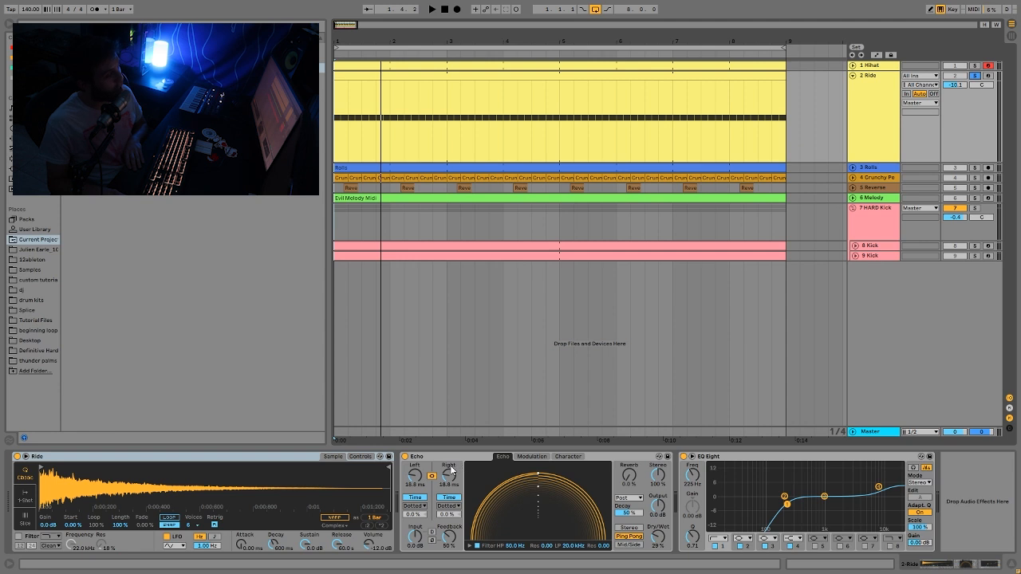
Step: Show the Transpose automation of the Ride's sampler and bring its envelope into the lane while the track plays
left_click(355, 458)
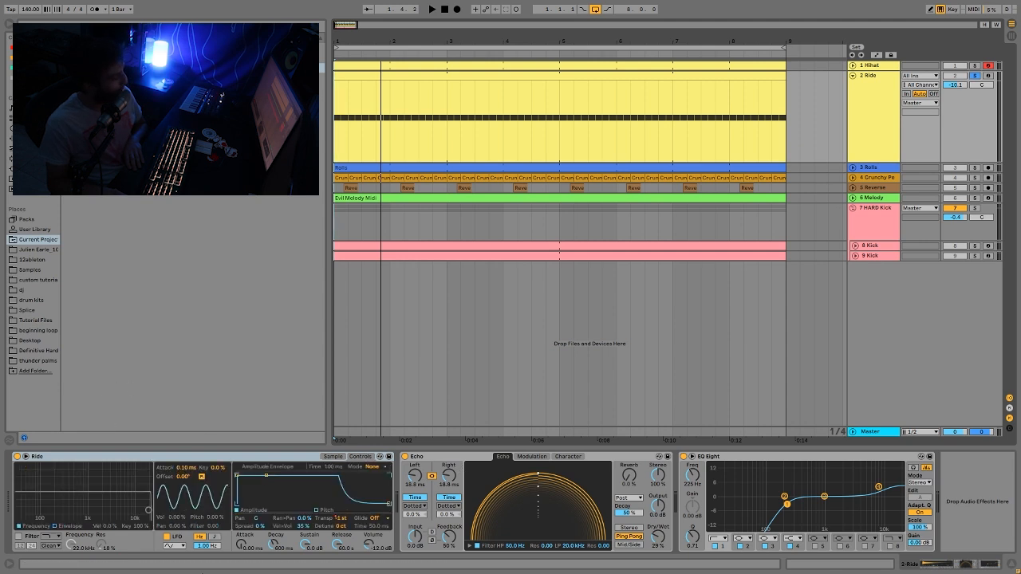
right_click(338, 523)
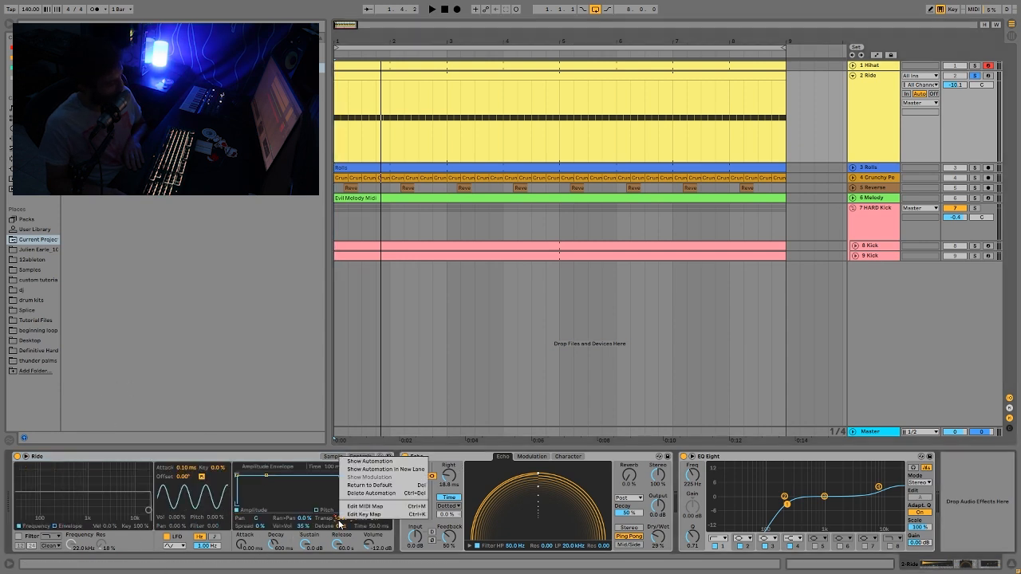
left_click(372, 462)
key("space")
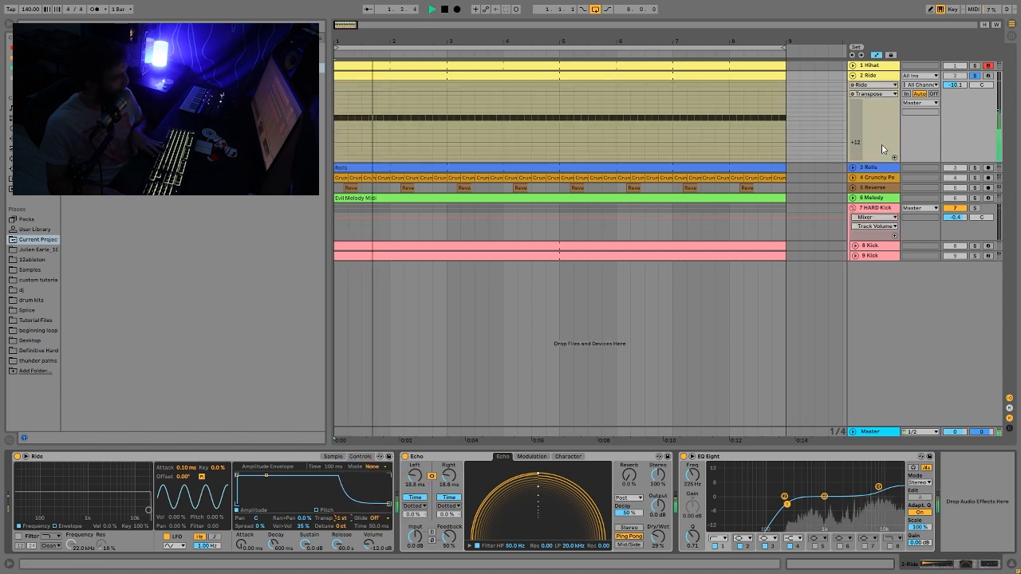
left_click_drag(855, 149, 847, 83)
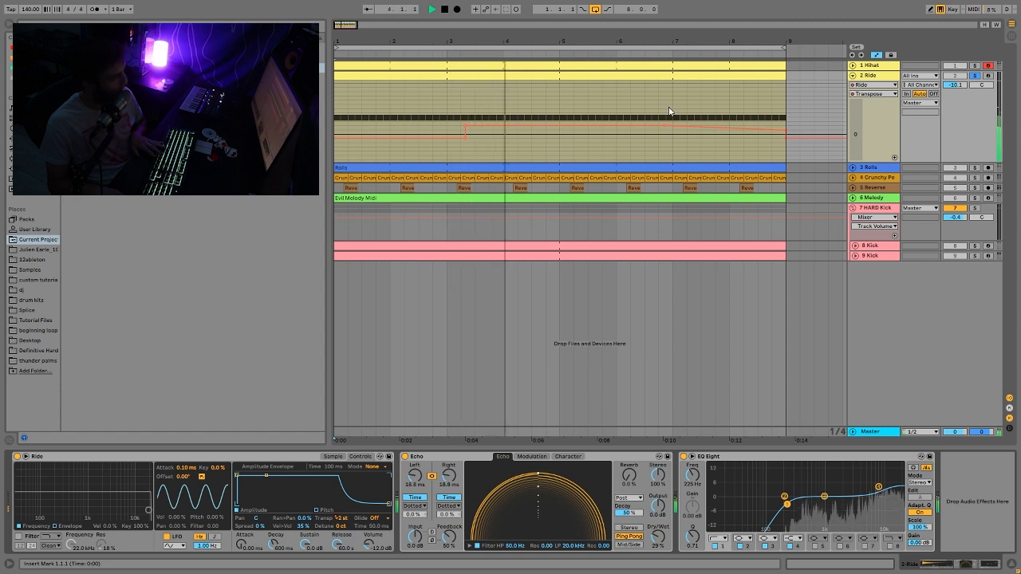
key("space")
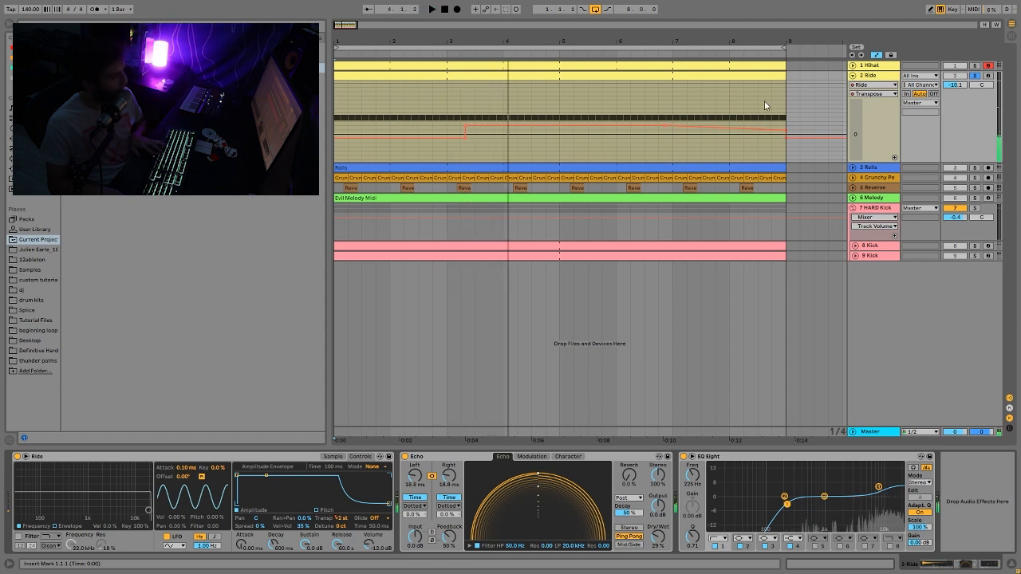
Step: Unsolo the Ride, select its clip and play the full eight-bar loop with all tracks
left_click(974, 76)
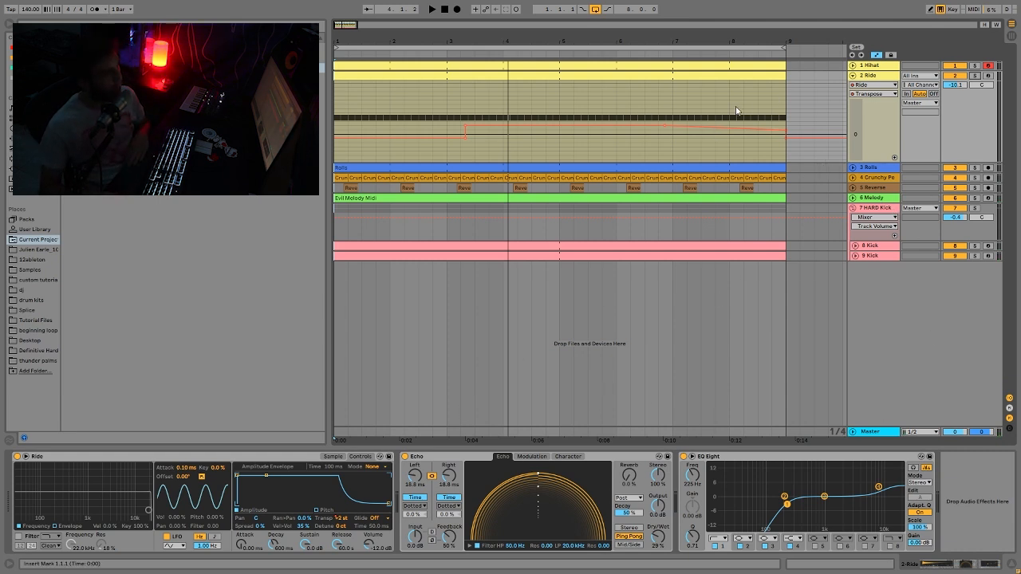
left_click(463, 78)
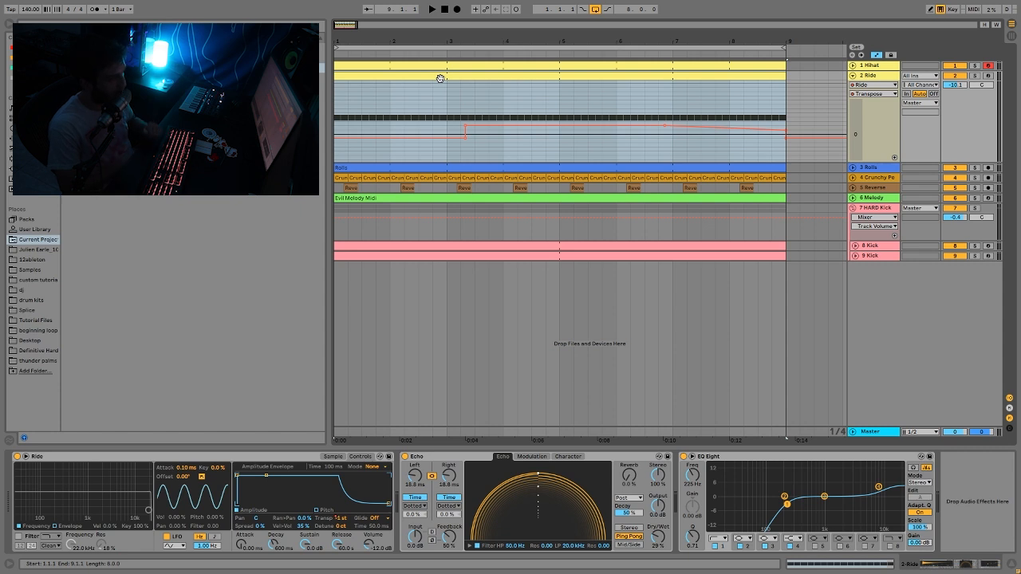
key("space")
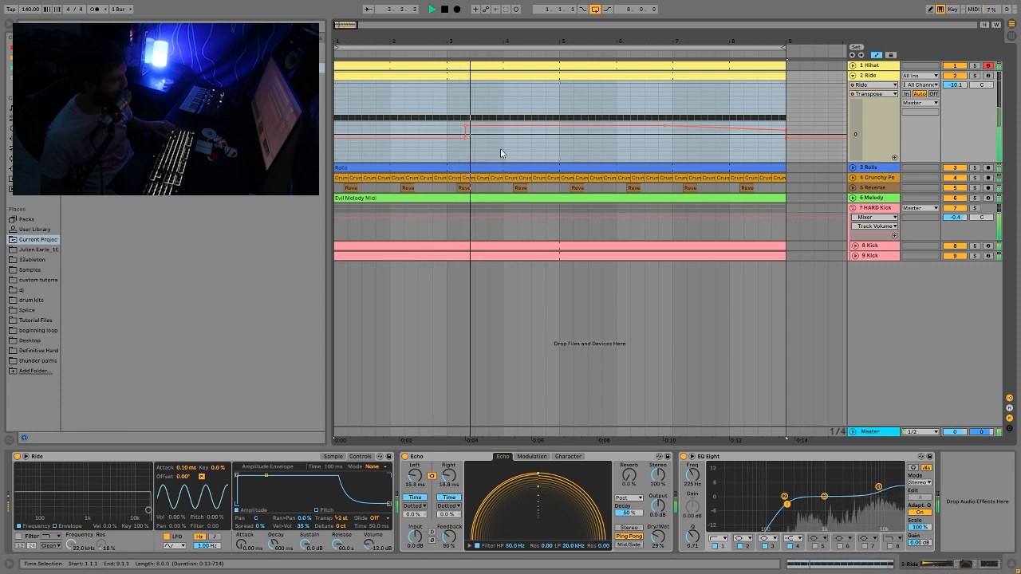
key("space")
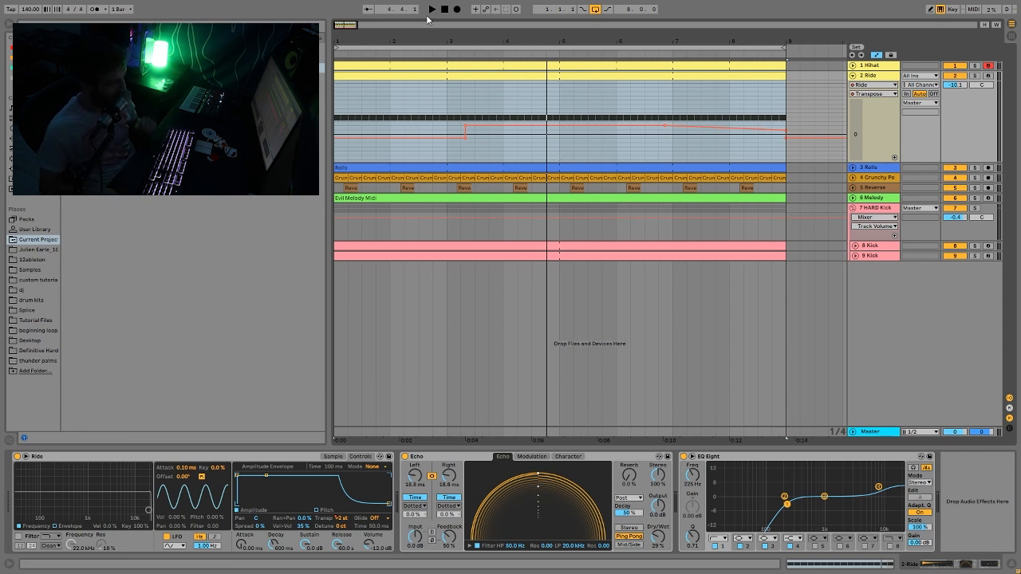
Step: Audition Rolls and Crunchy Percussion soloed together, unfolding both tracks to show their waveforms
left_click(975, 168)
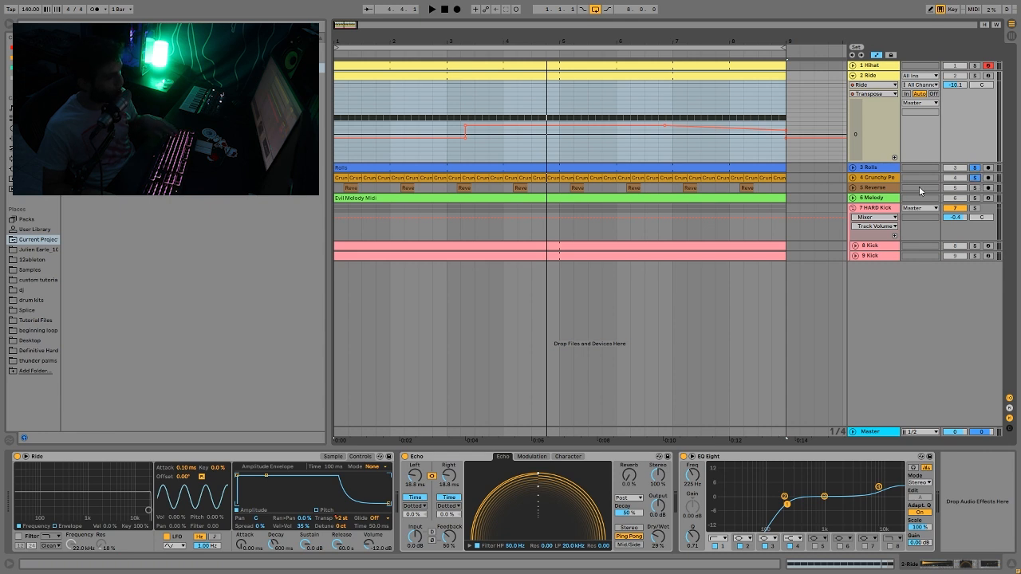
key("space")
left_click(853, 177)
left_click(852, 168)
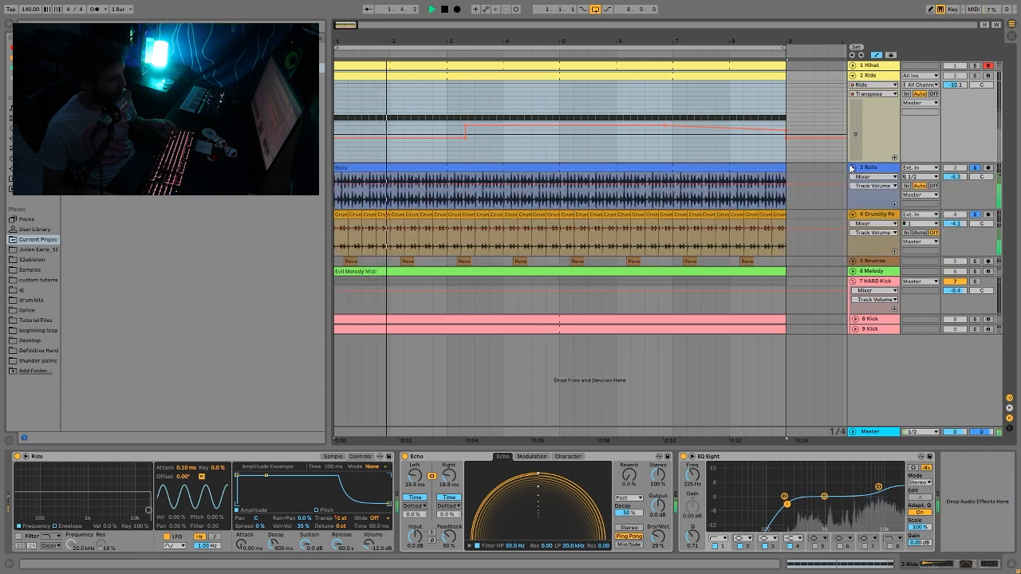
left_click(873, 215)
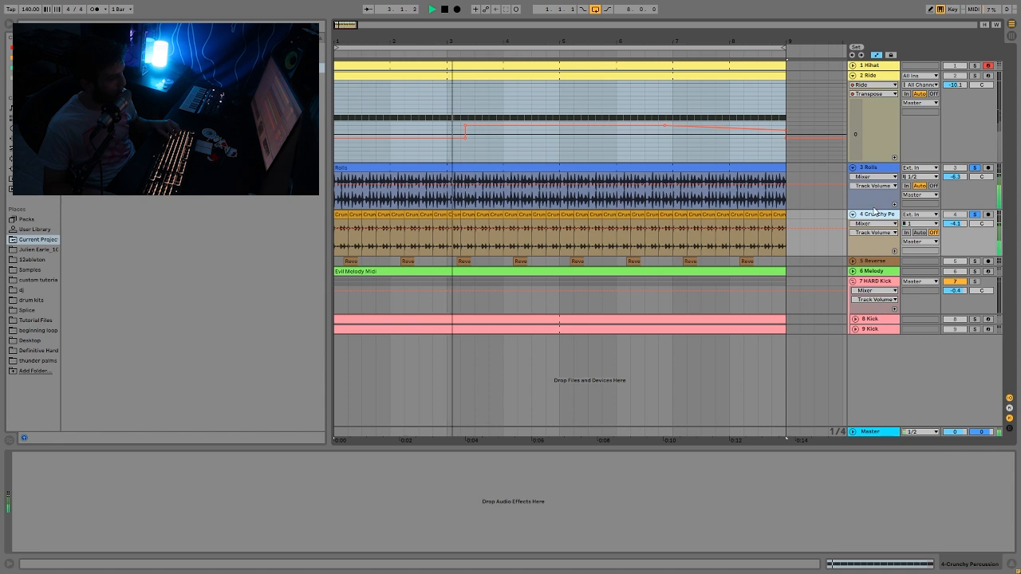
left_click(874, 169)
key("space")
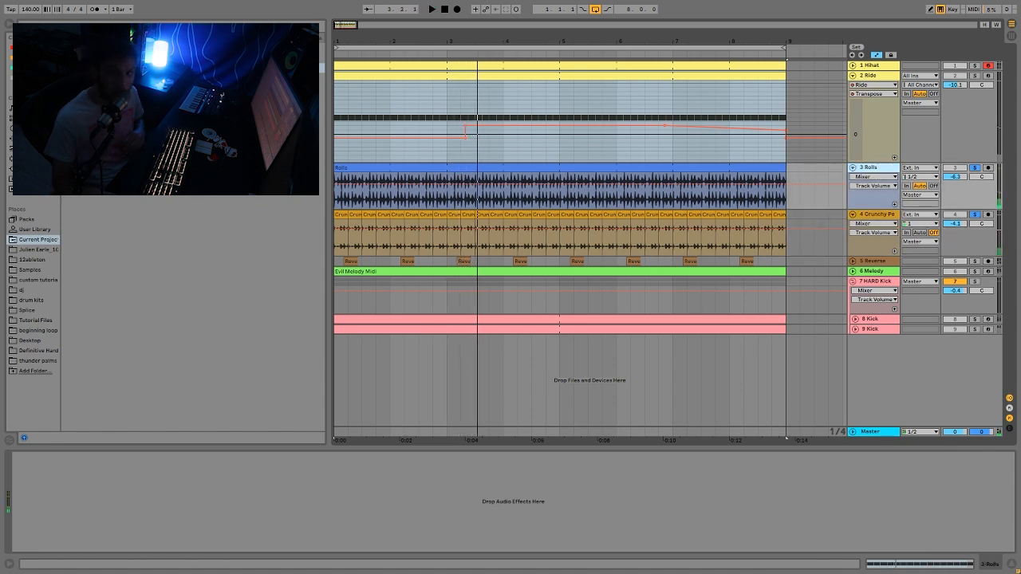
Step: Compare the Rolls and Crunchy Percussion tracks by soloing each one alone during playback
left_click(974, 215)
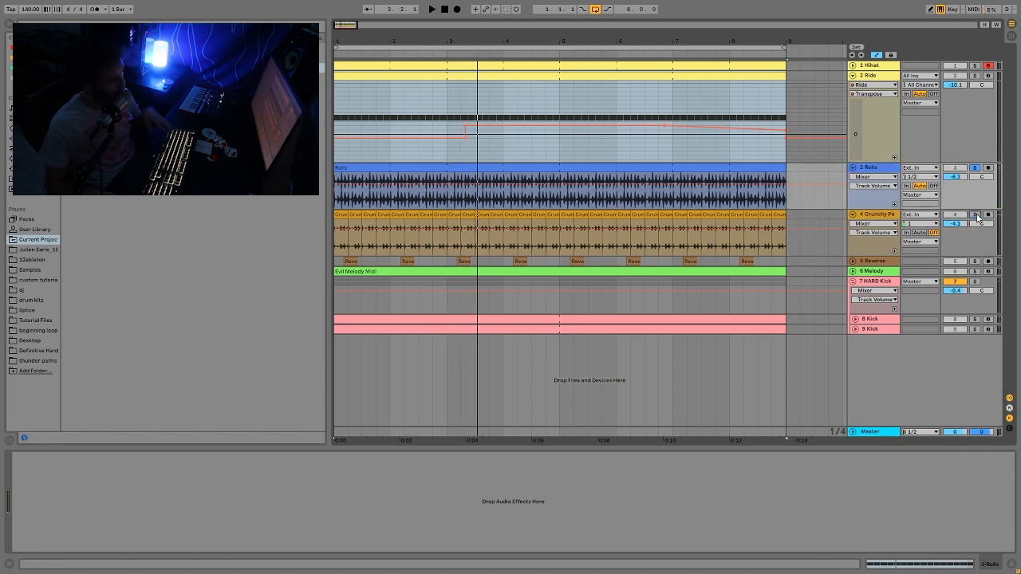
key("space")
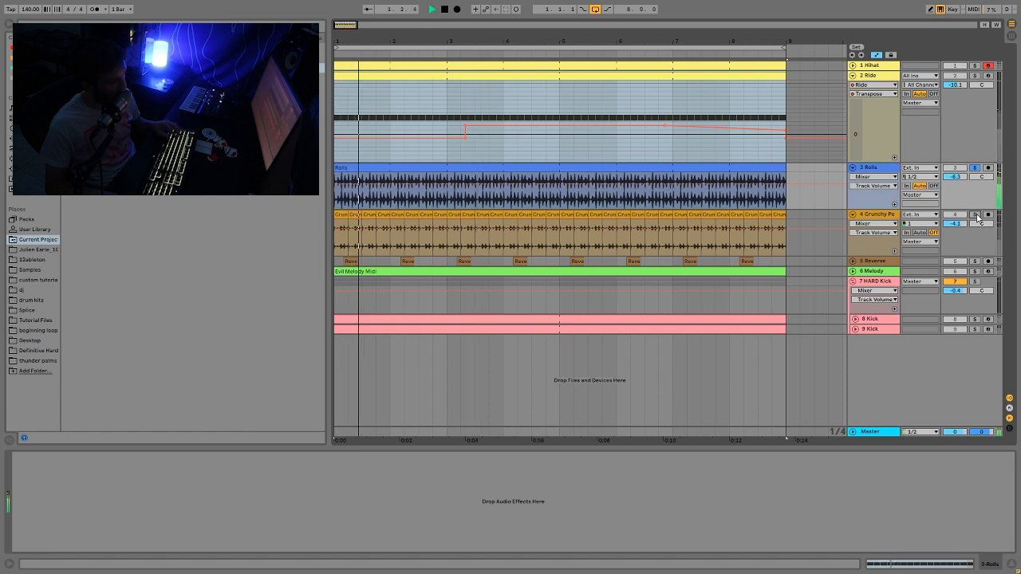
left_click(976, 215)
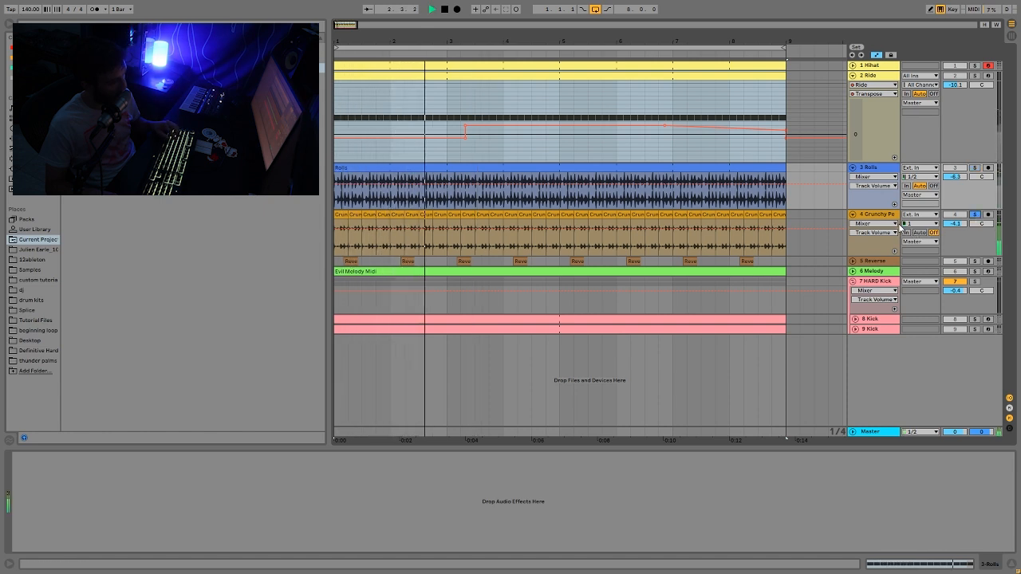
key("space")
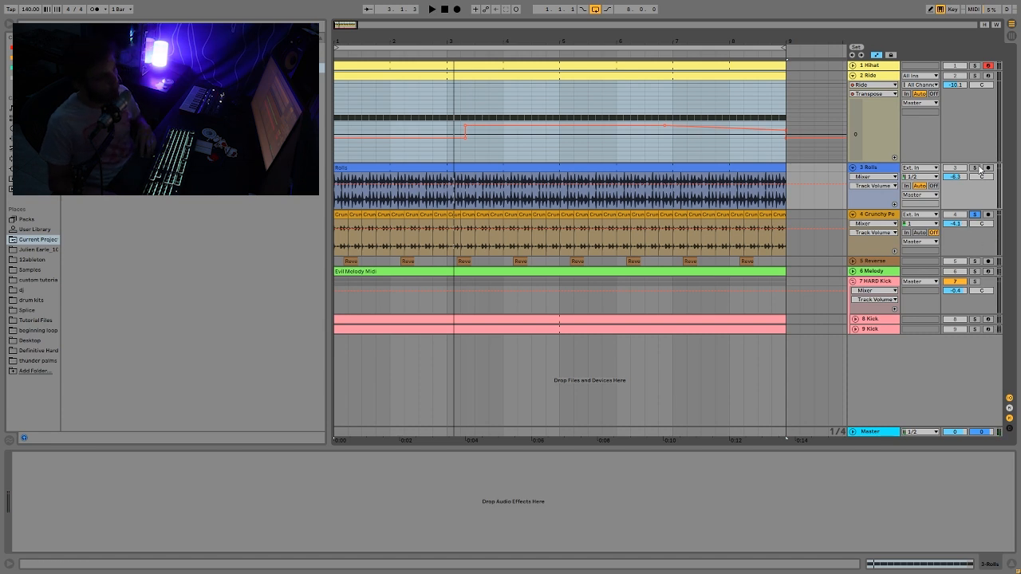
Step: Play the loop with only the Rolls track soloed, restarting it from the beginning to hear the pattern
key("space")
left_click(883, 168)
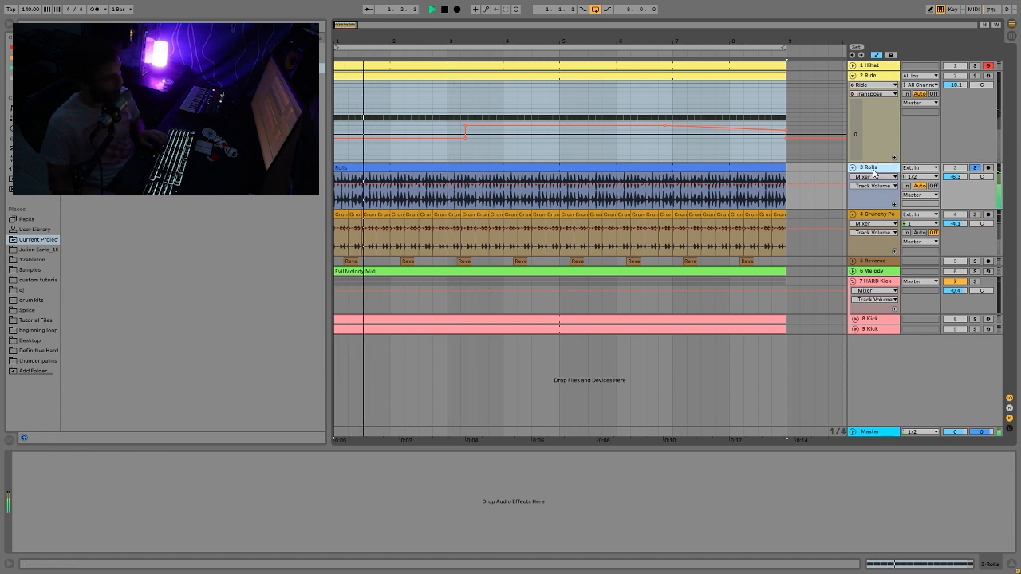
key("space")
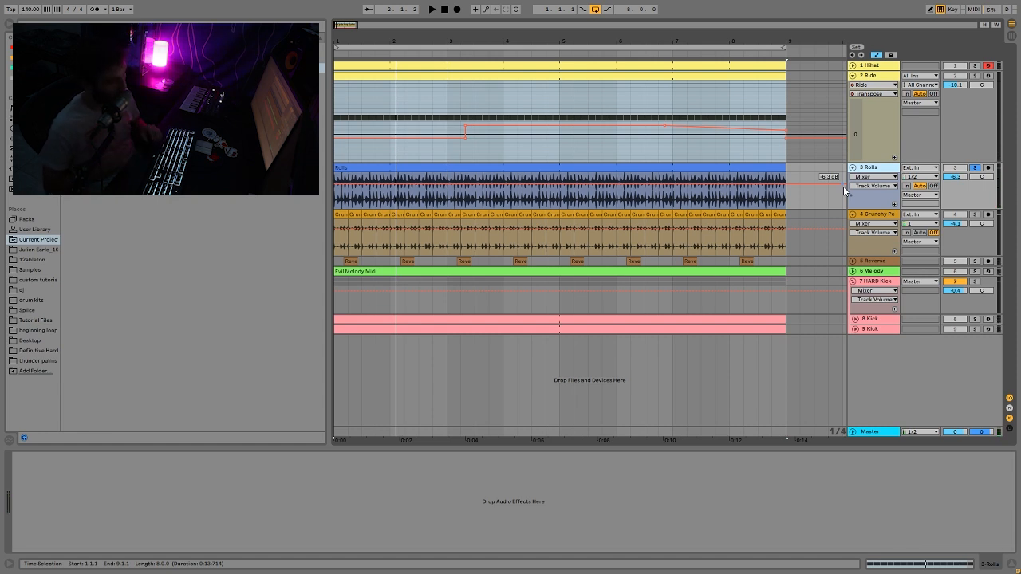
key("space")
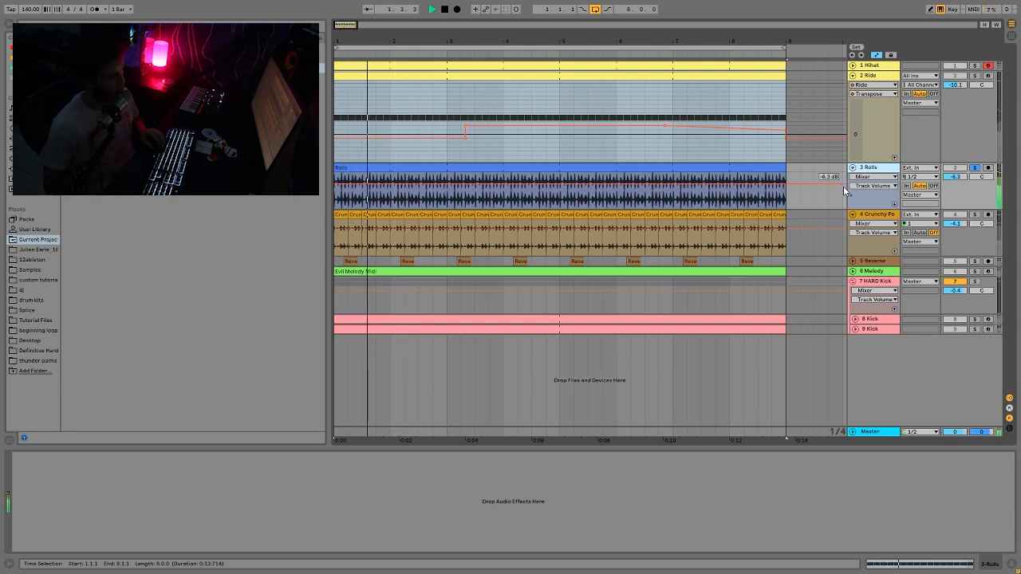
key("space")
Step: Cut the opening of the Rolls clip into one-beat pieces around 1.3, leaving the beat at 1.2 empty
left_click_drag(343, 42, 343, 79)
left_click_drag(374, 202, 440, 167)
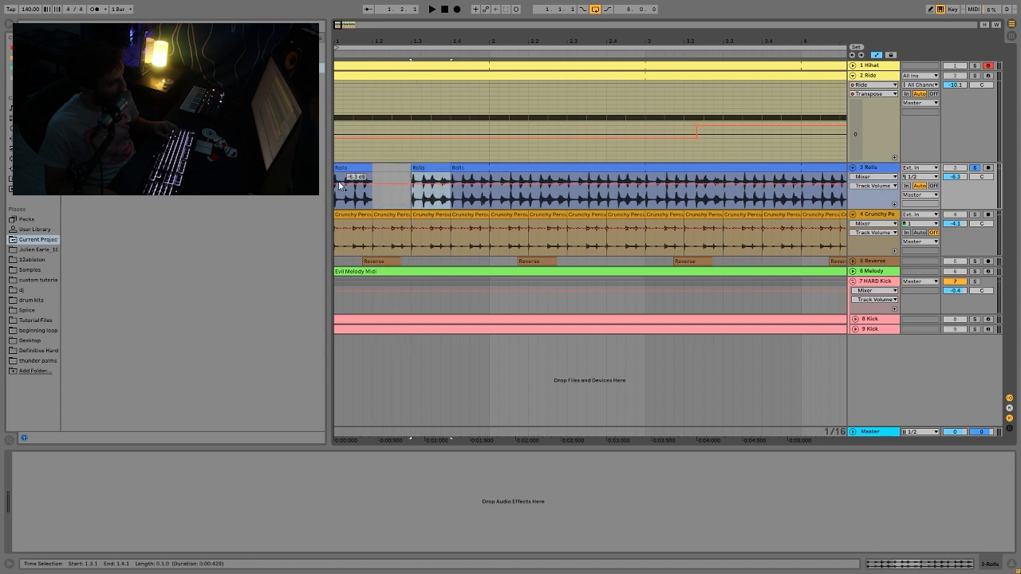
left_click(356, 191)
left_click(377, 192)
left_click(416, 167)
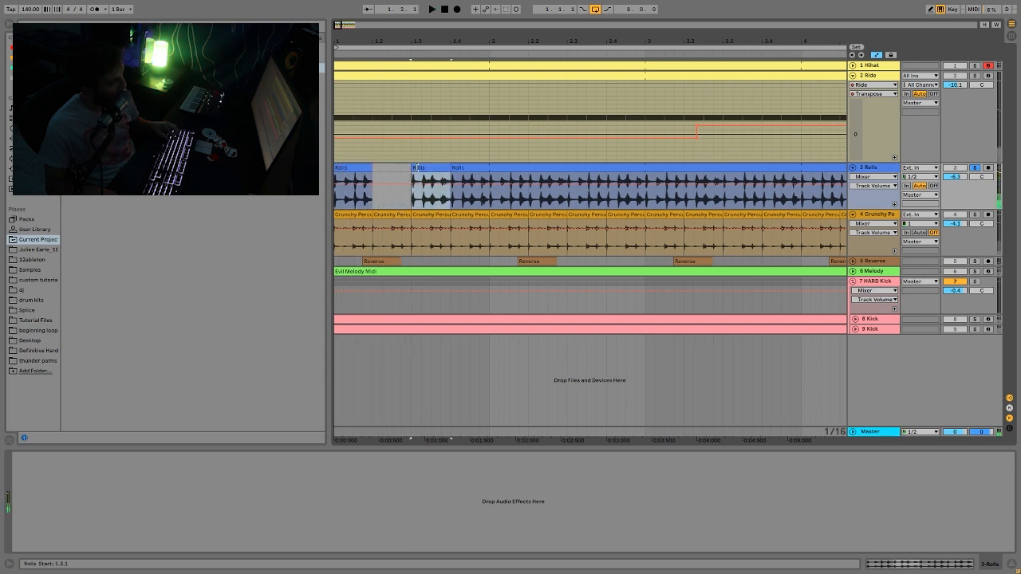
Step: Audition the separated one-beat pieces of the Rolls clip and undo the cuts
key("space")
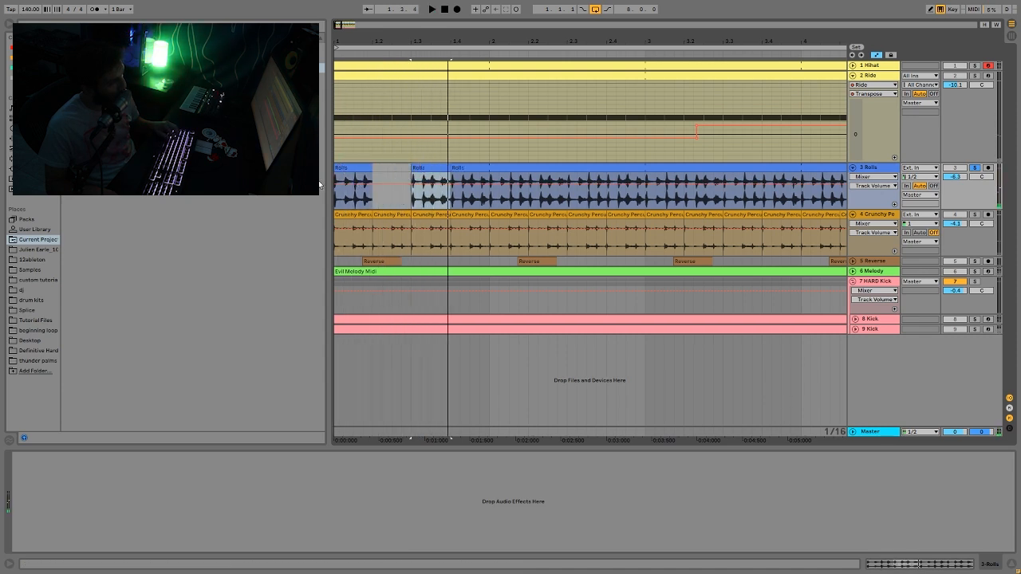
key("space")
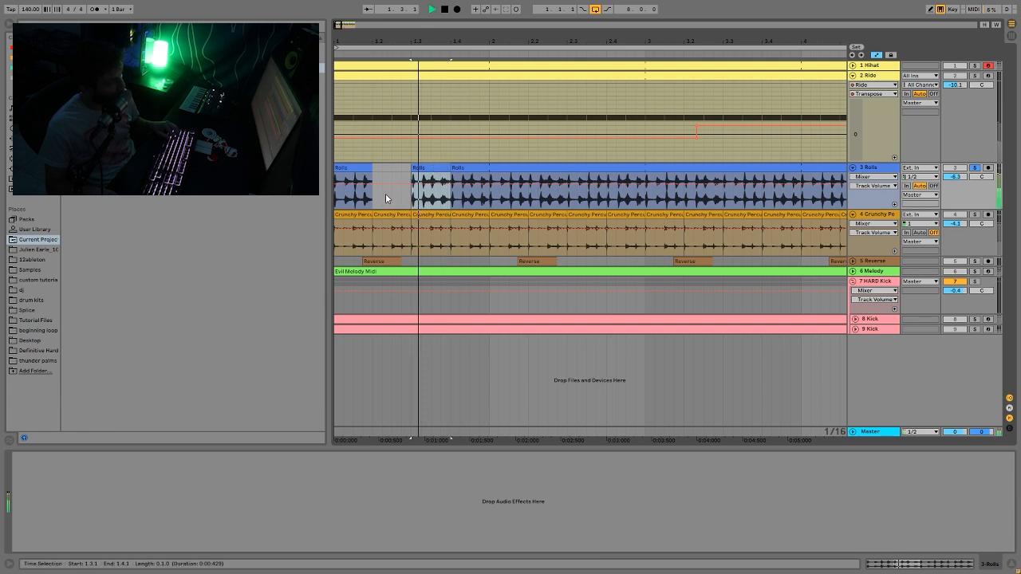
left_click(360, 167)
key("space")
key("space")
left_click(453, 168)
key("ctrl+z")
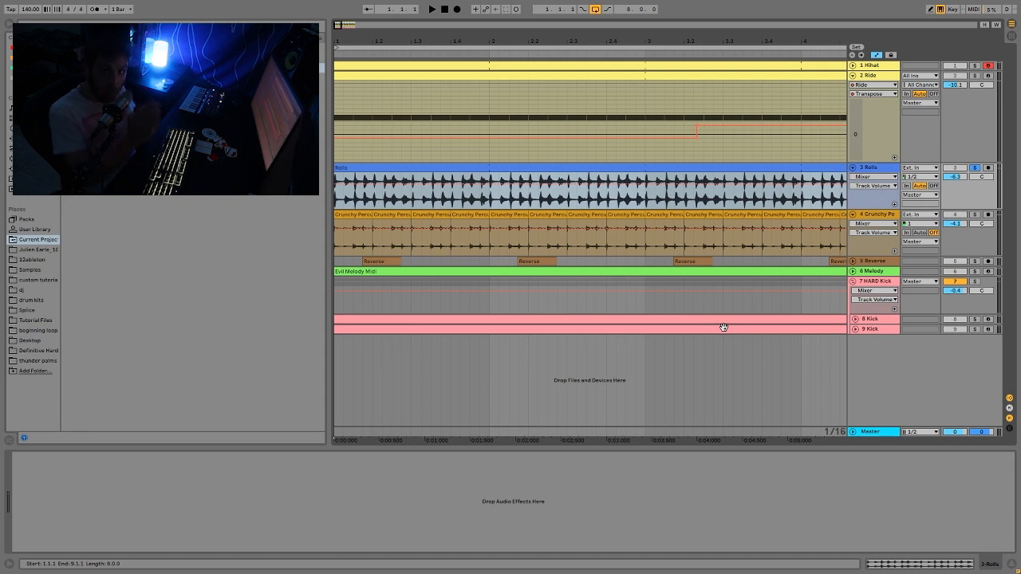
Step: Replay the uncut Rolls clip on its own from the start of the loop
key("space")
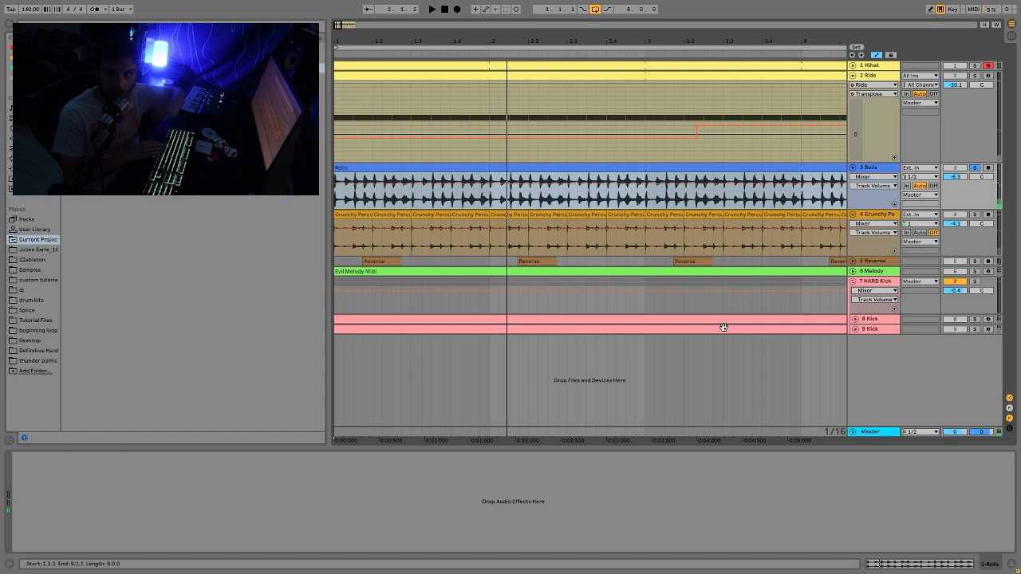
key("space")
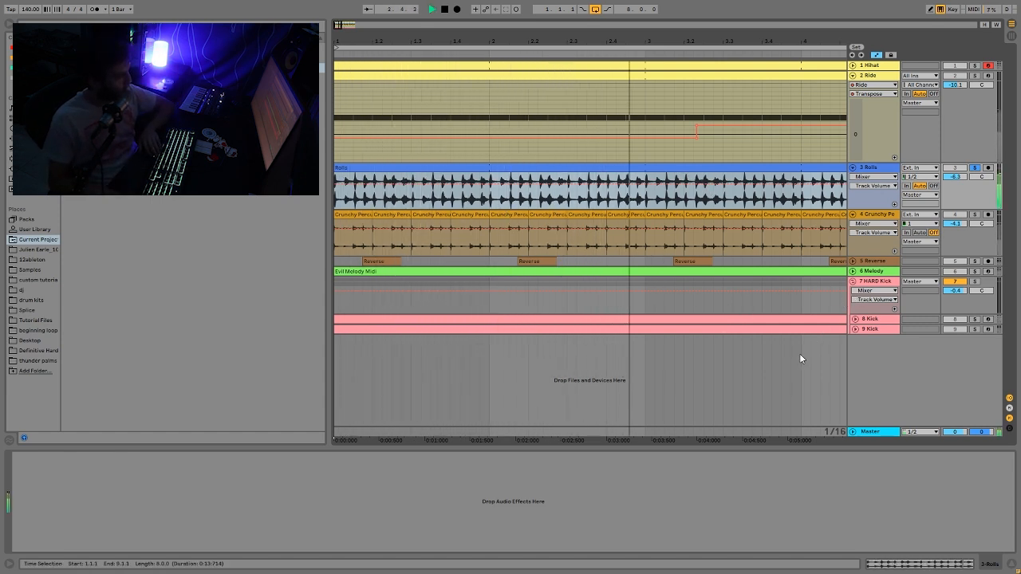
key("space")
Step: Solo Crunchy Percussion instead of Rolls and play it repeatedly from the start of the loop
left_click(975, 215)
key("space")
left_click(861, 215)
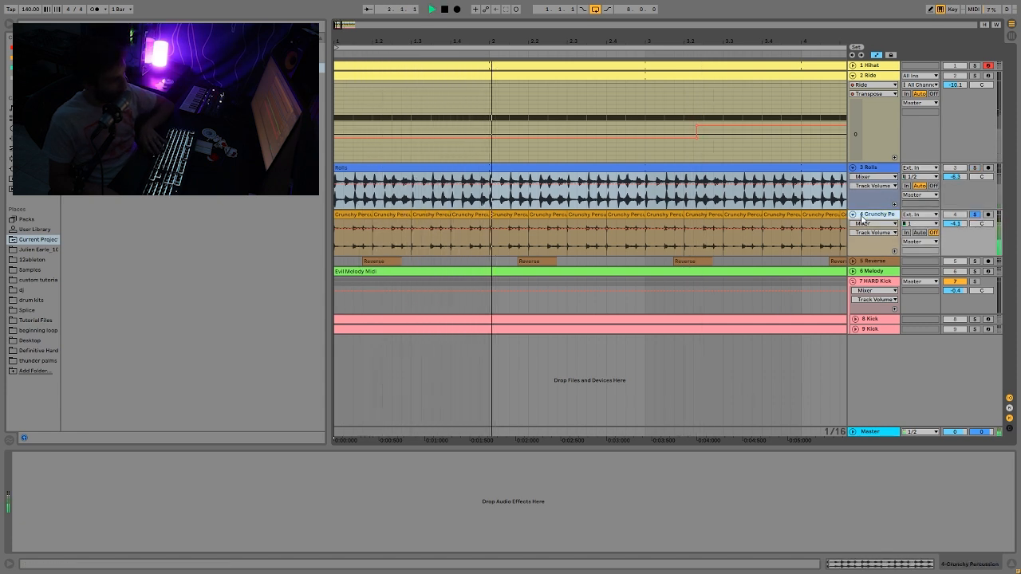
key("space")
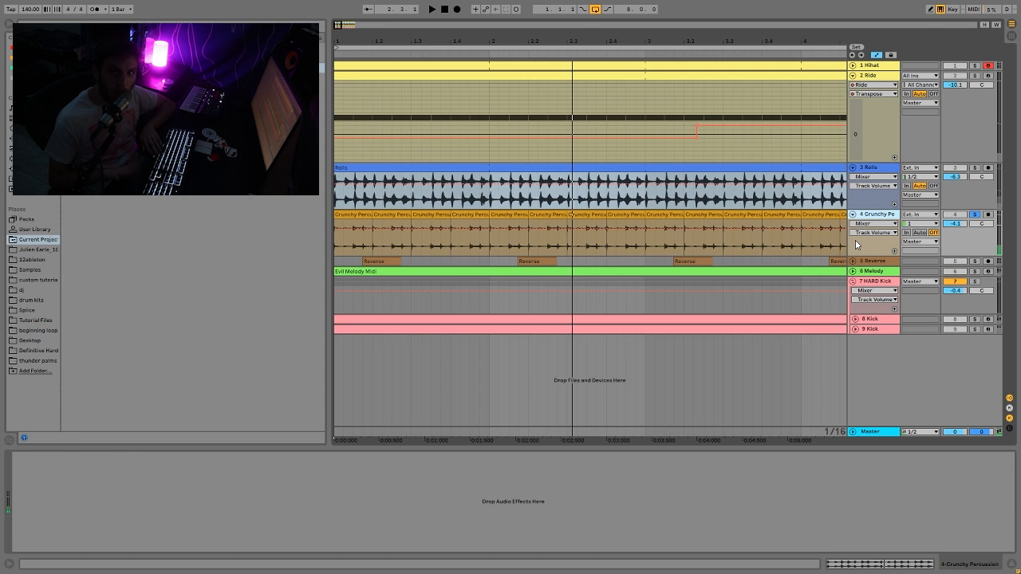
key("space")
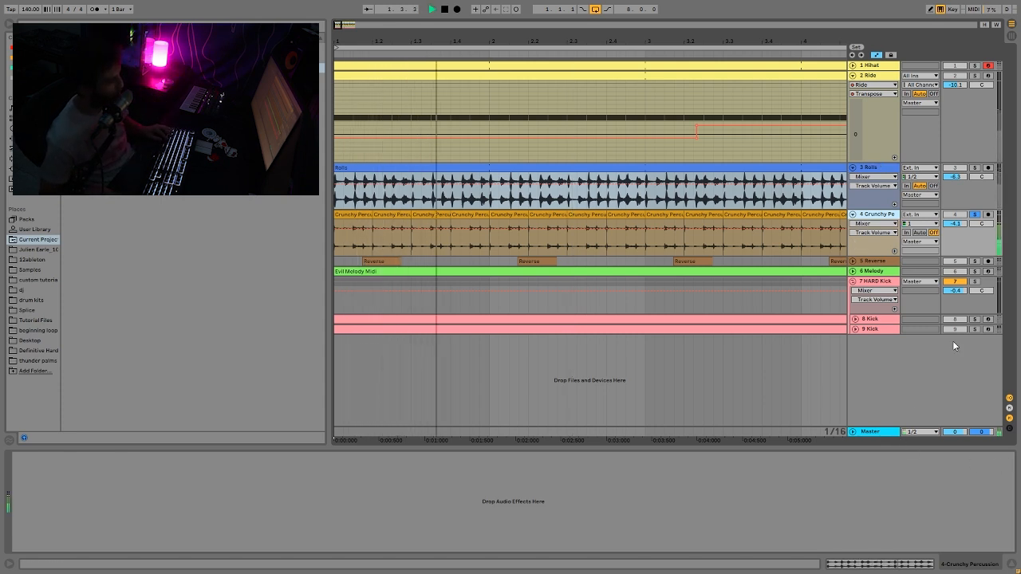
key("space")
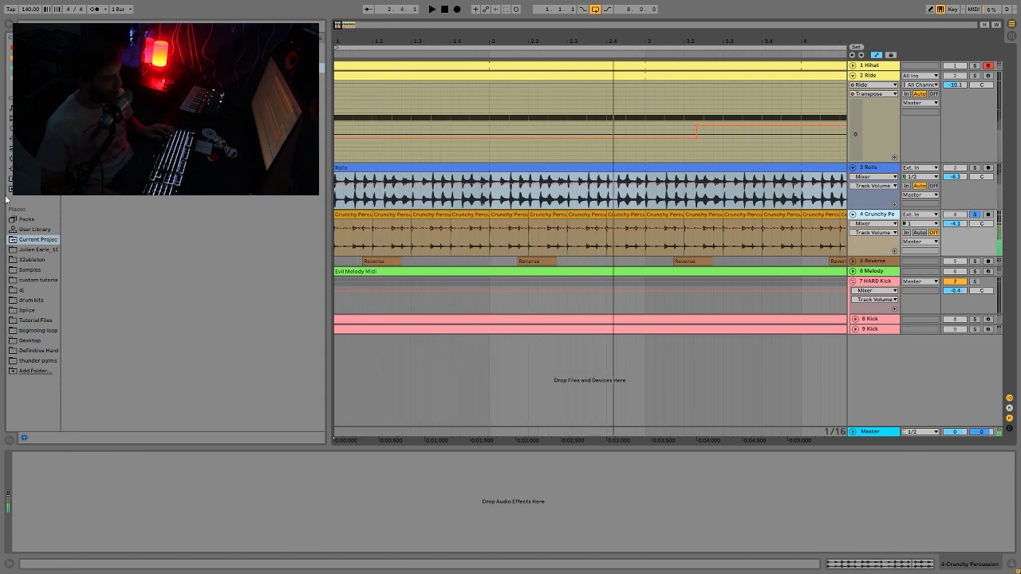
key("space")
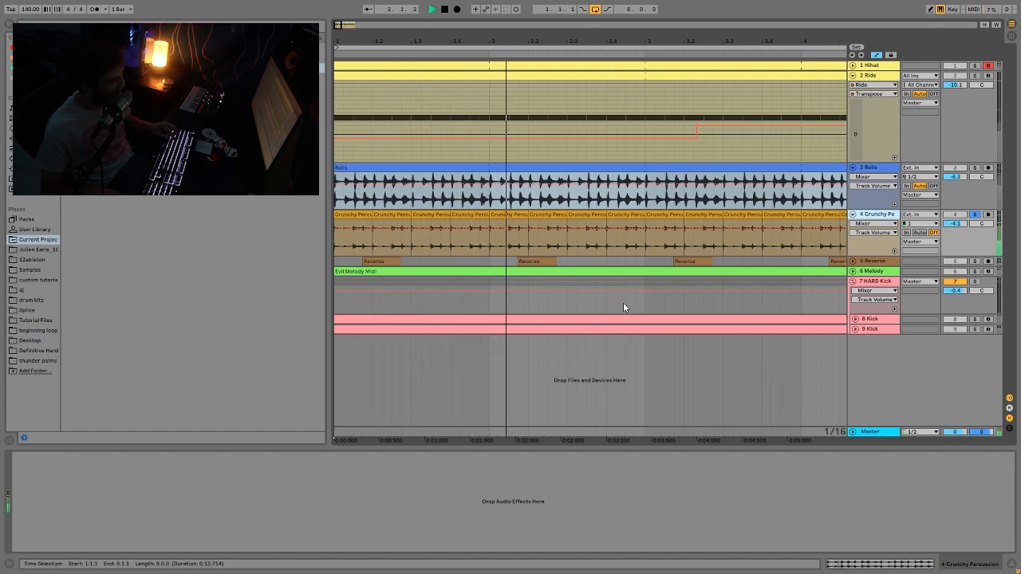
key("space")
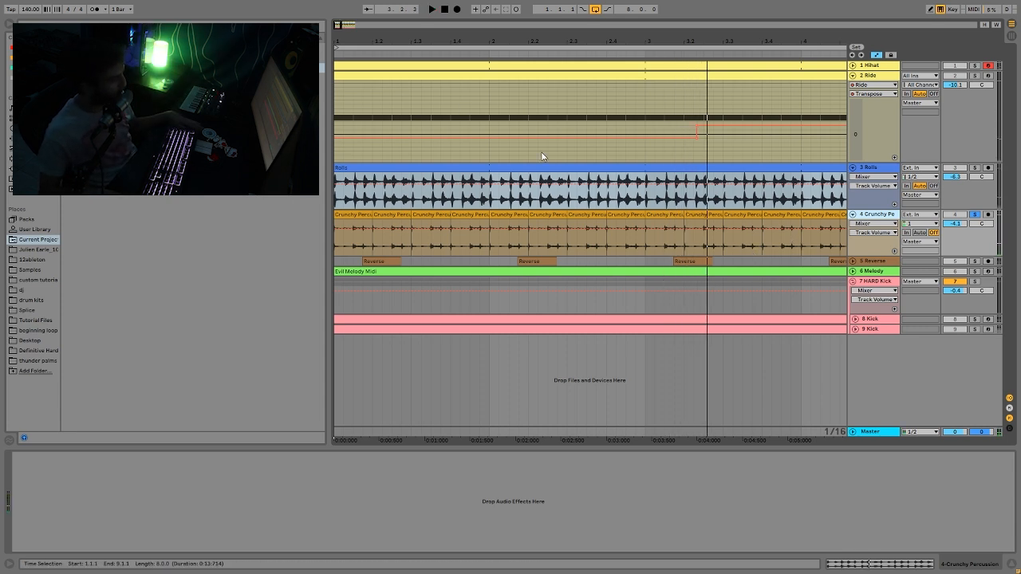
Step: Play Rolls and Crunchy Percussion soloed together, adding both Kick tracks to the solo during playback
left_click(974, 168)
key("space")
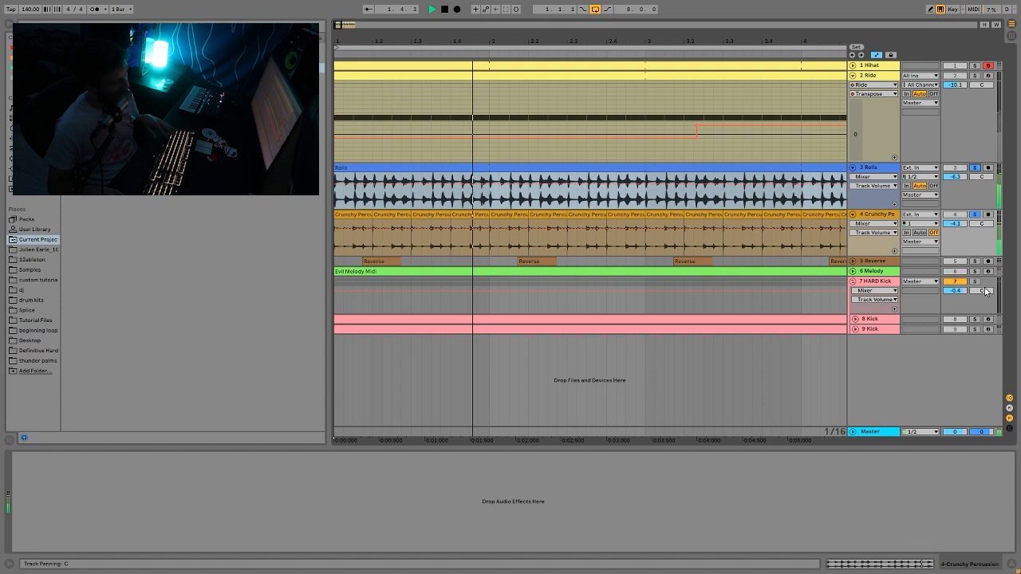
left_click(975, 329)
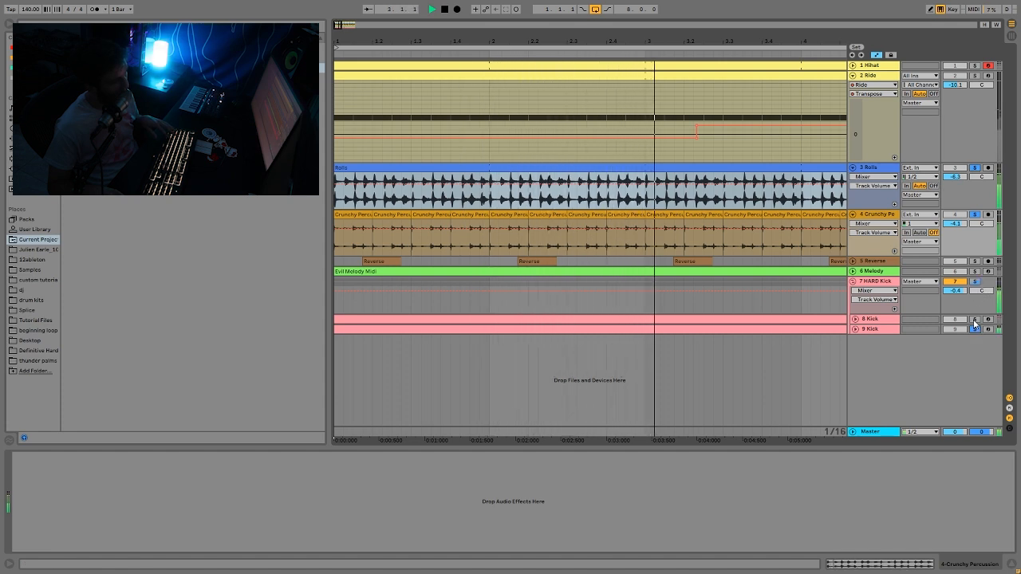
left_click(974, 319)
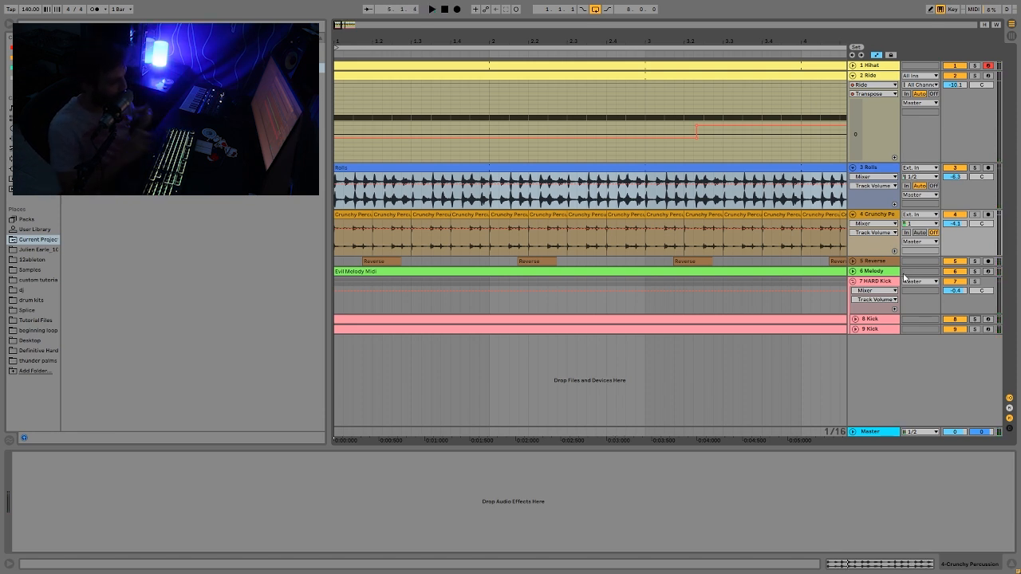
Step: Mute Crunchy Percussion and Rolls, and play the loop without these two percussion layers
left_click(954, 217)
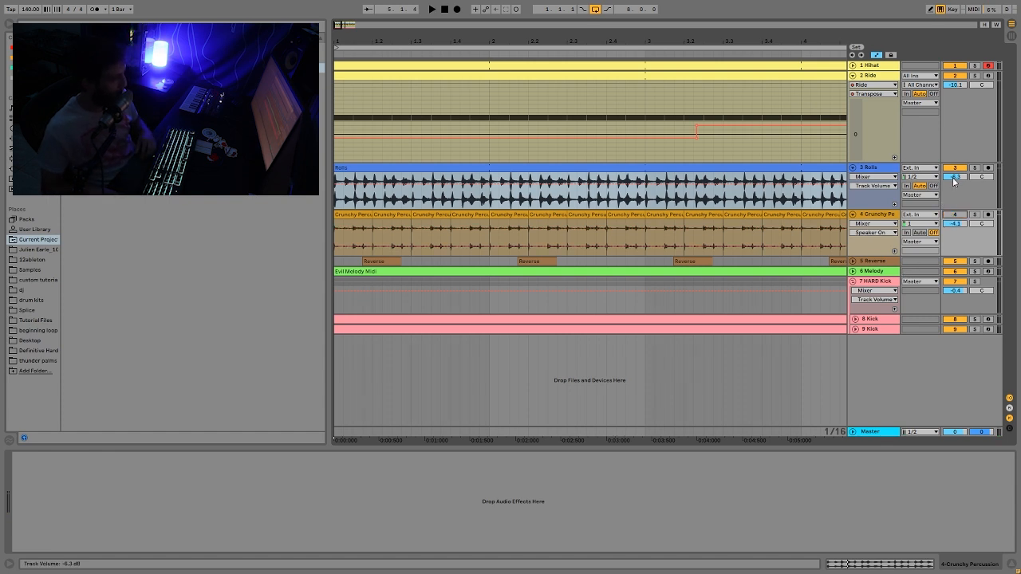
left_click(954, 168)
key("space")
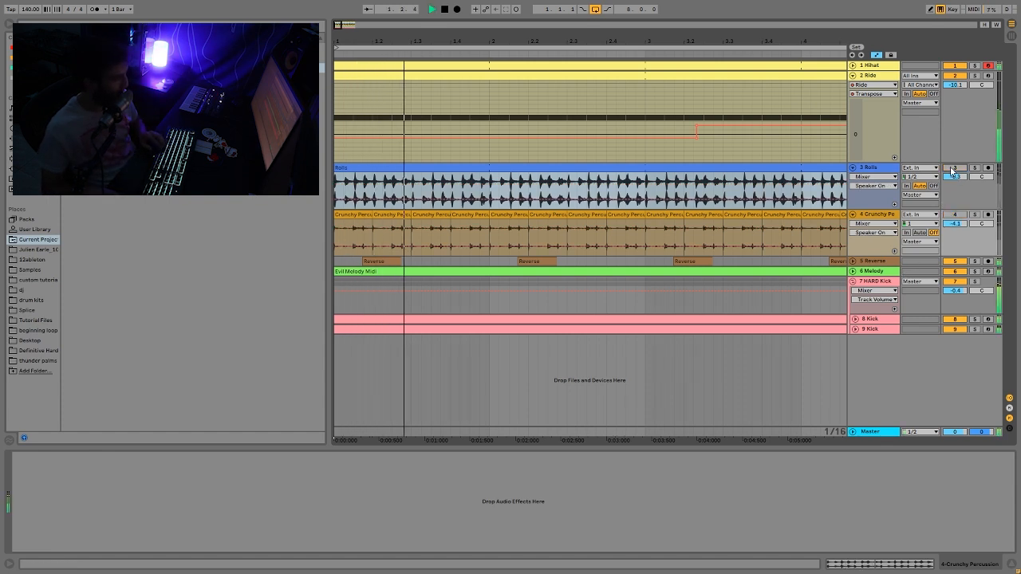
key("space")
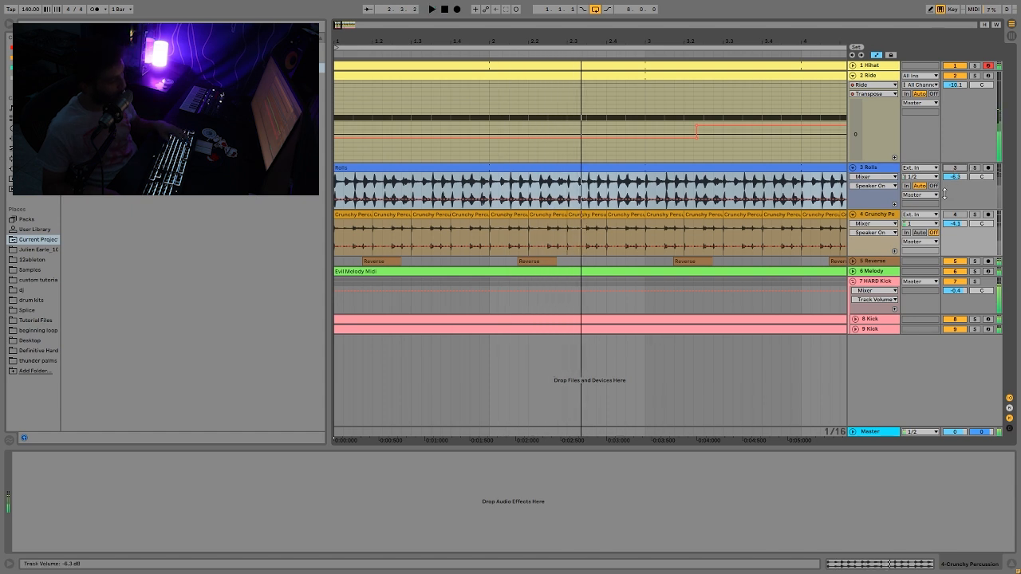
Step: Play the loop again with Rolls and Crunchy Percussion reactivated to compare the groove
key("space")
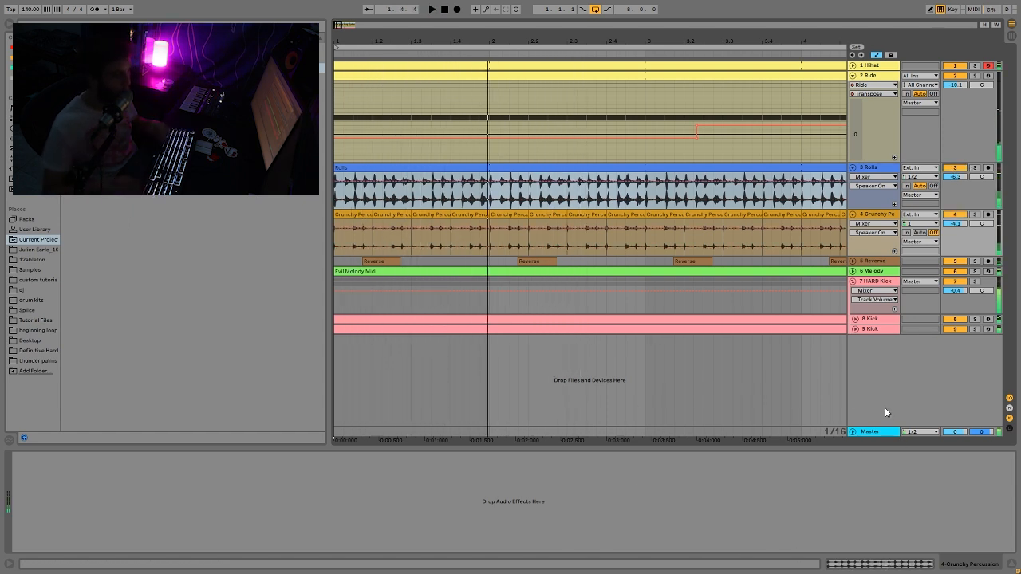
key("space")
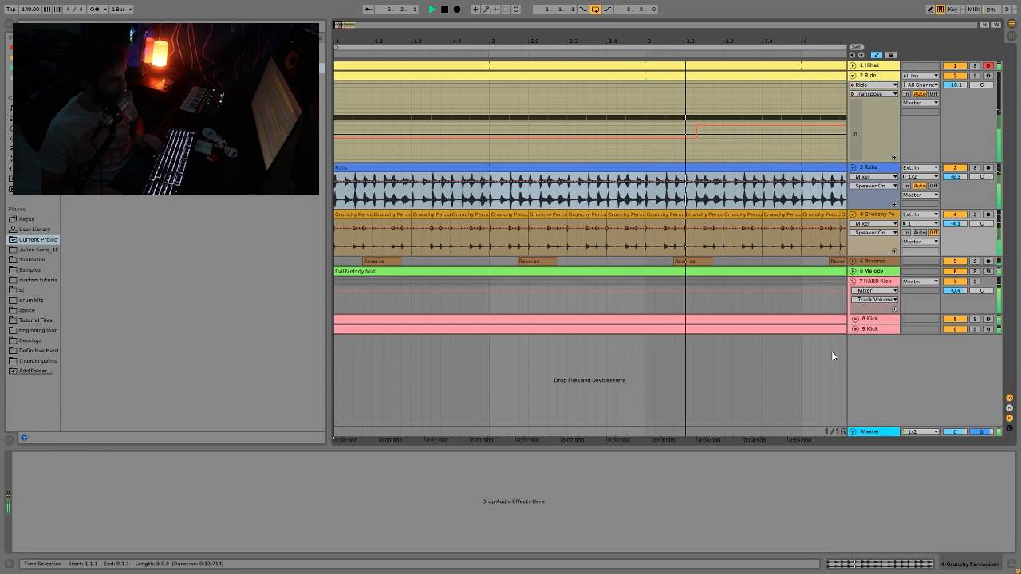
key("space")
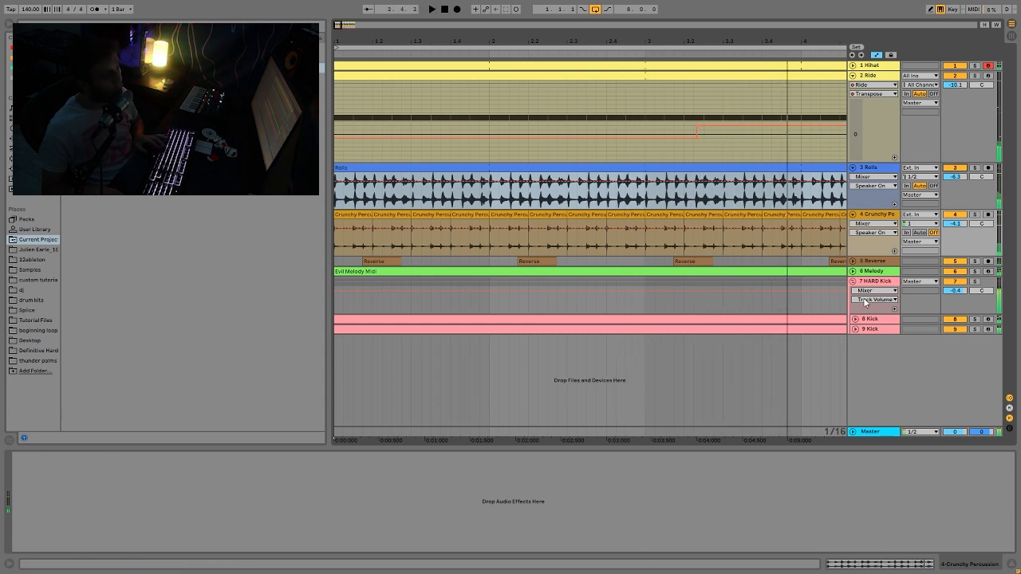
Step: Unfold the Reverse track to show its waveforms and audition it soloed
left_click(872, 263)
left_click(853, 262)
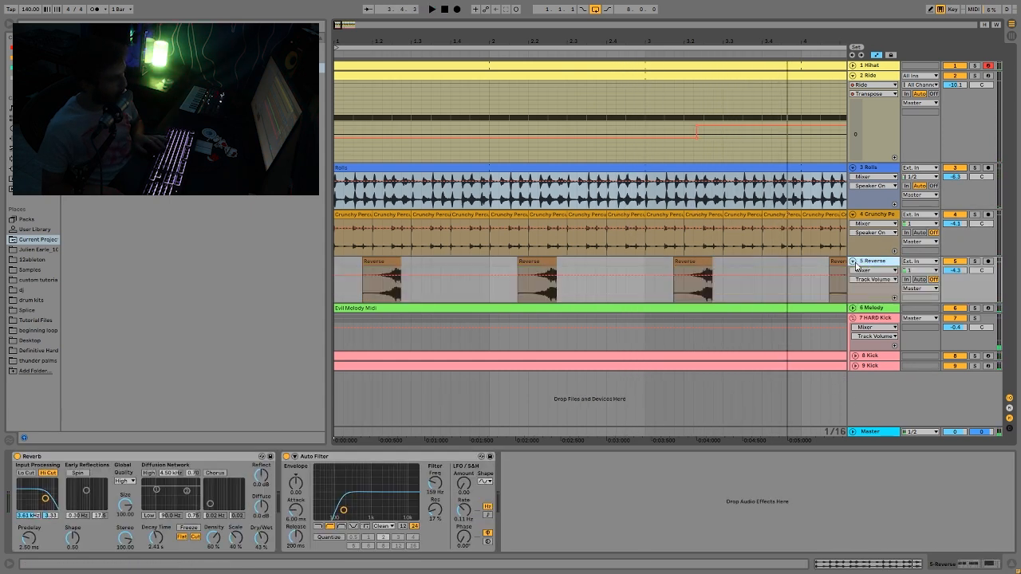
key("space")
left_click(974, 261)
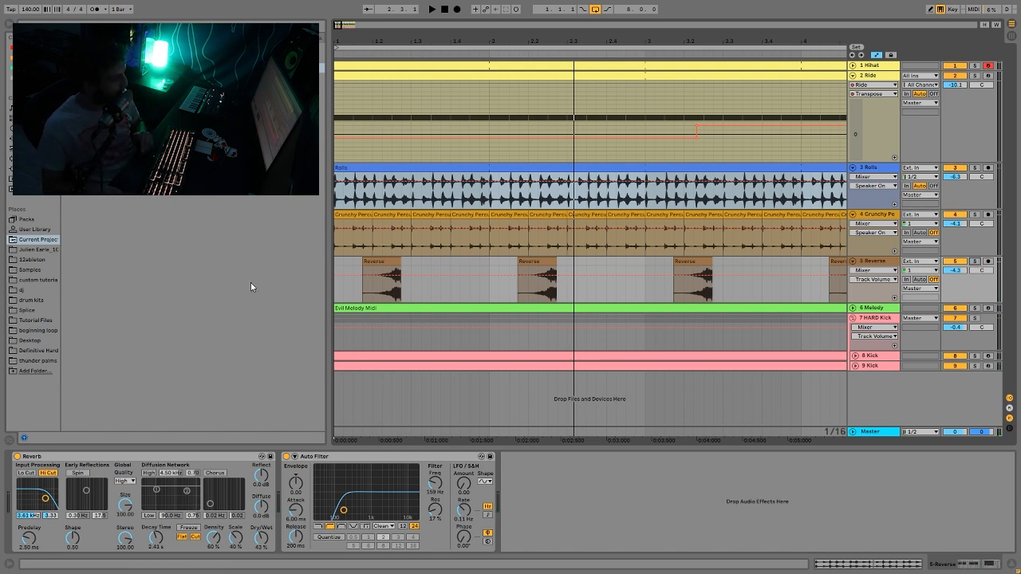
Step: Solo the Reverse track, flip the playback direction of its first clip and audition the flipped sample
left_click(375, 263)
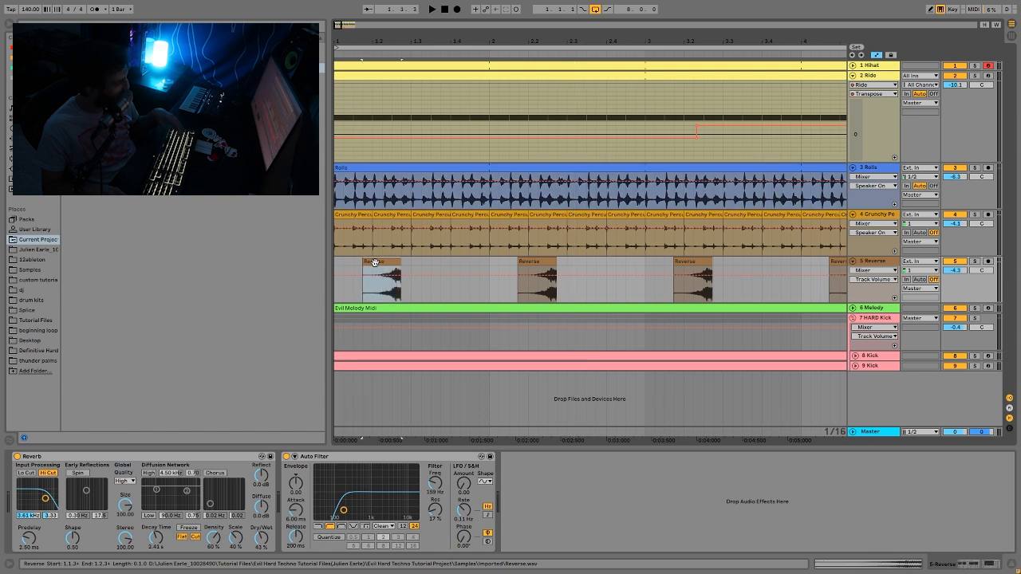
left_click(976, 262)
key("space")
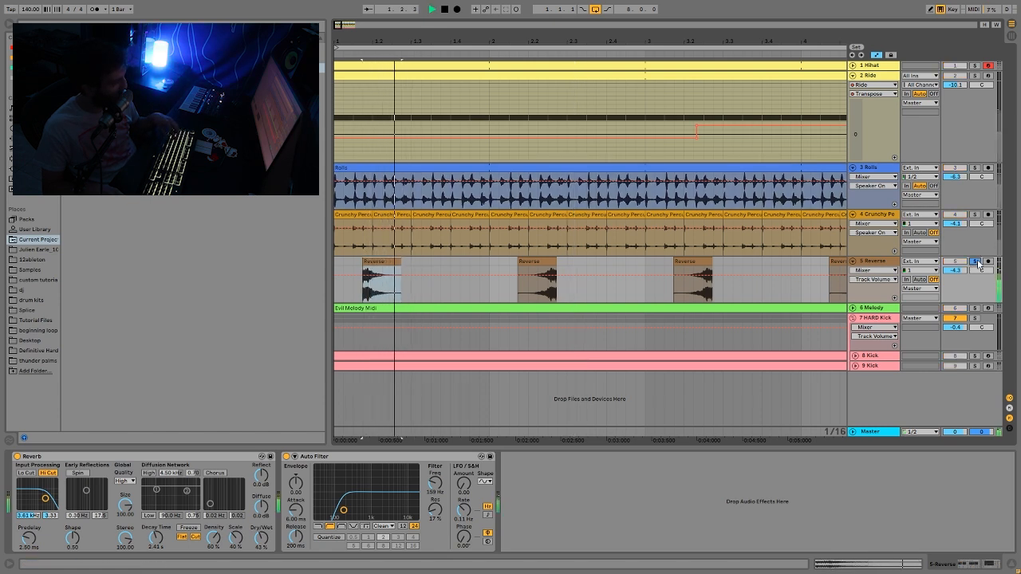
key("space")
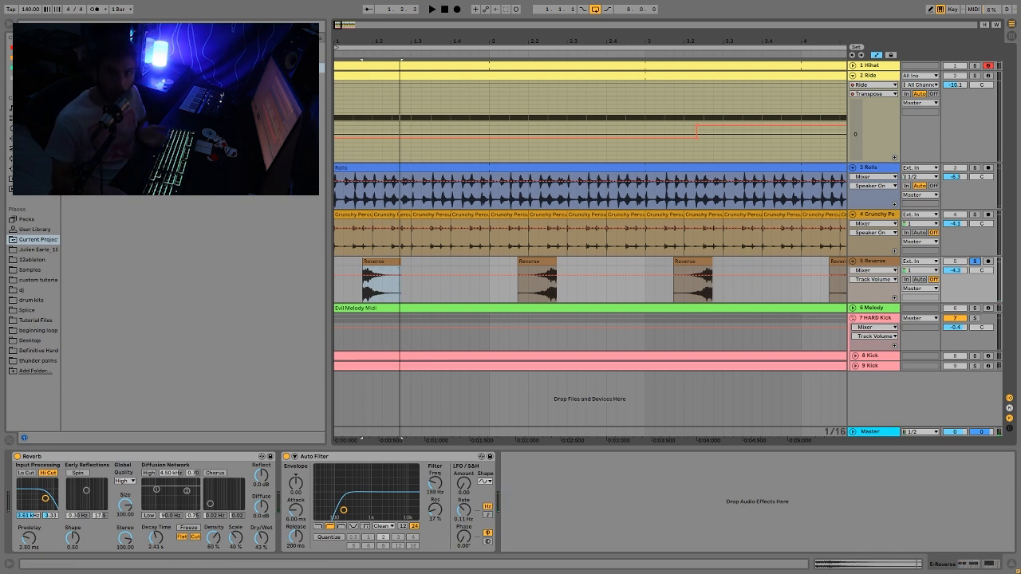
key("space")
key("space")
Step: Flip the first Reverse clip back to its reversed direction, play it soloed and unsolo the track
key("r")
key("space")
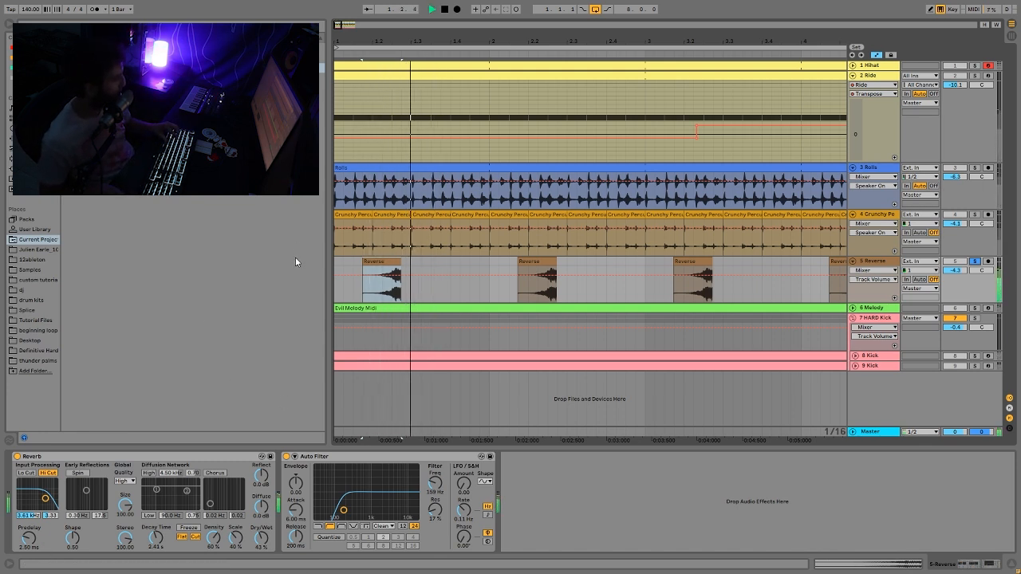
key("space")
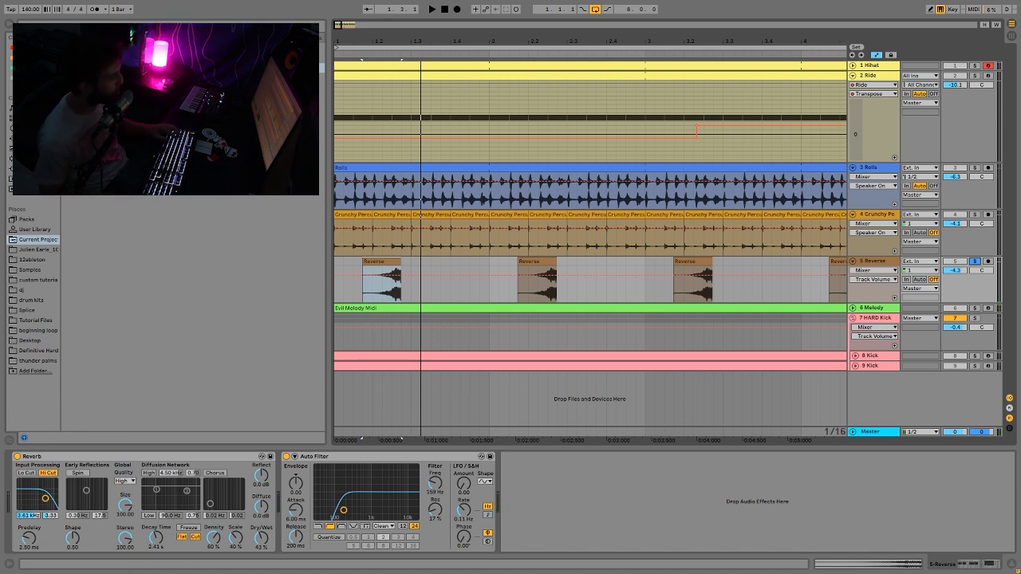
left_click(975, 262)
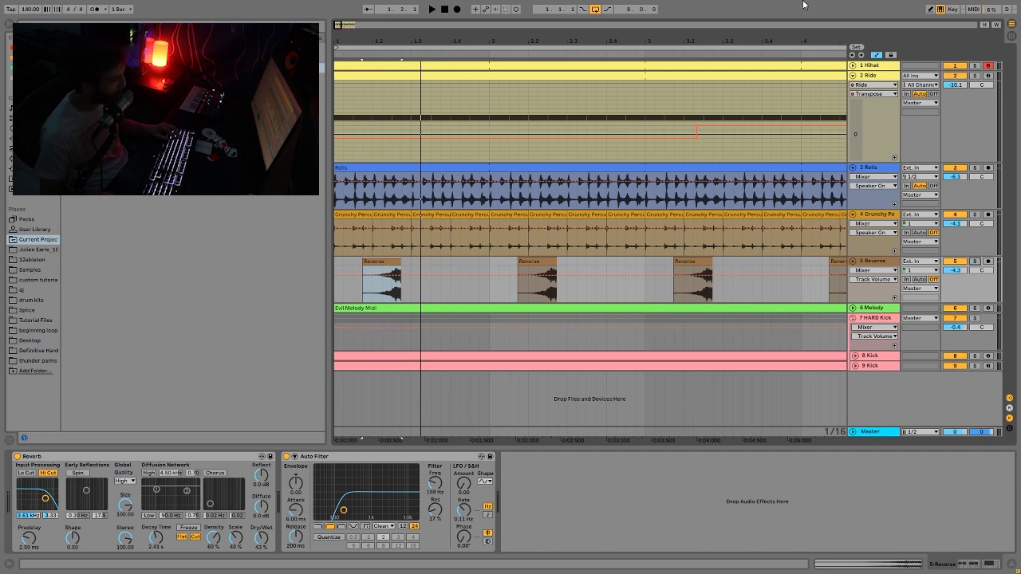
Step: Look at the Ride track's device chain and return to the Reverse track at 1.1.1
left_click(674, 114)
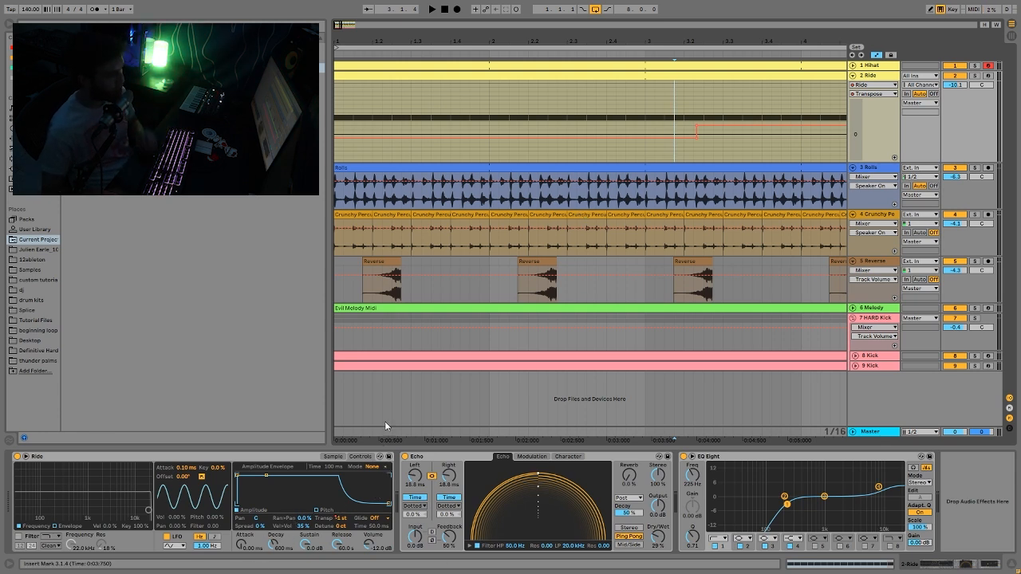
left_click(336, 261)
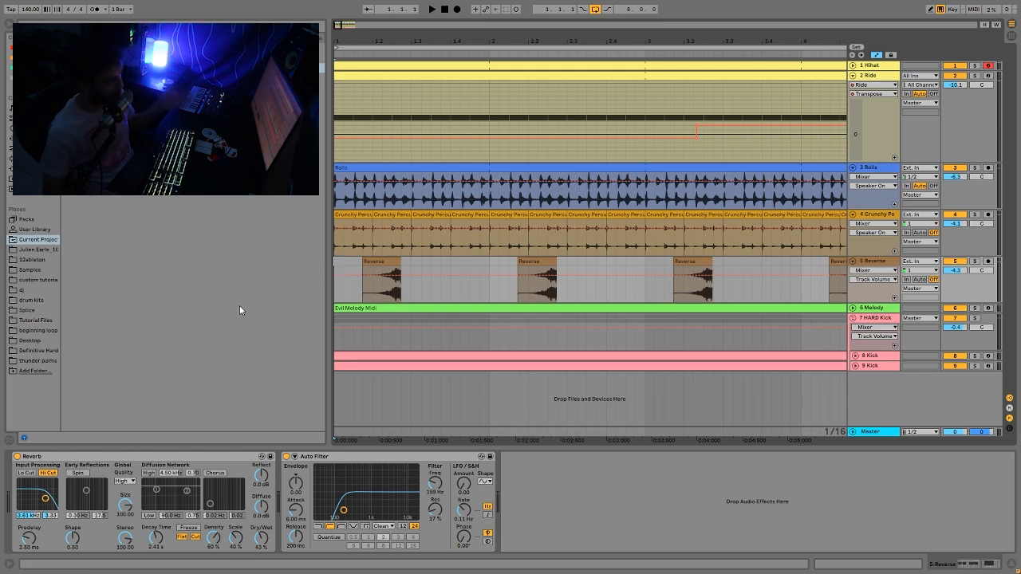
Step: Compare the full loop with the Reverse track active and with it muted, leaving it active
key("space")
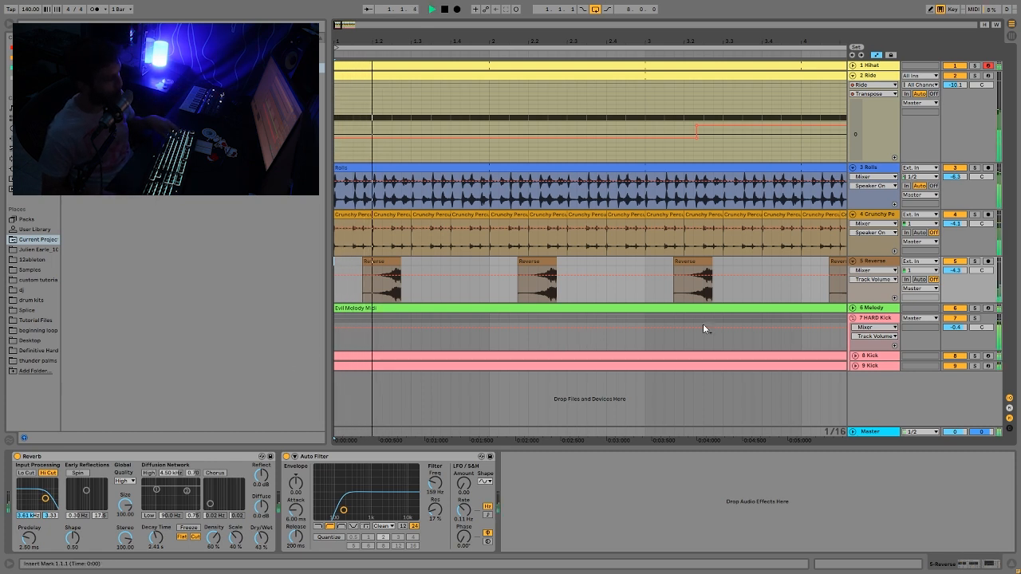
key("space")
left_click(960, 263)
key("space")
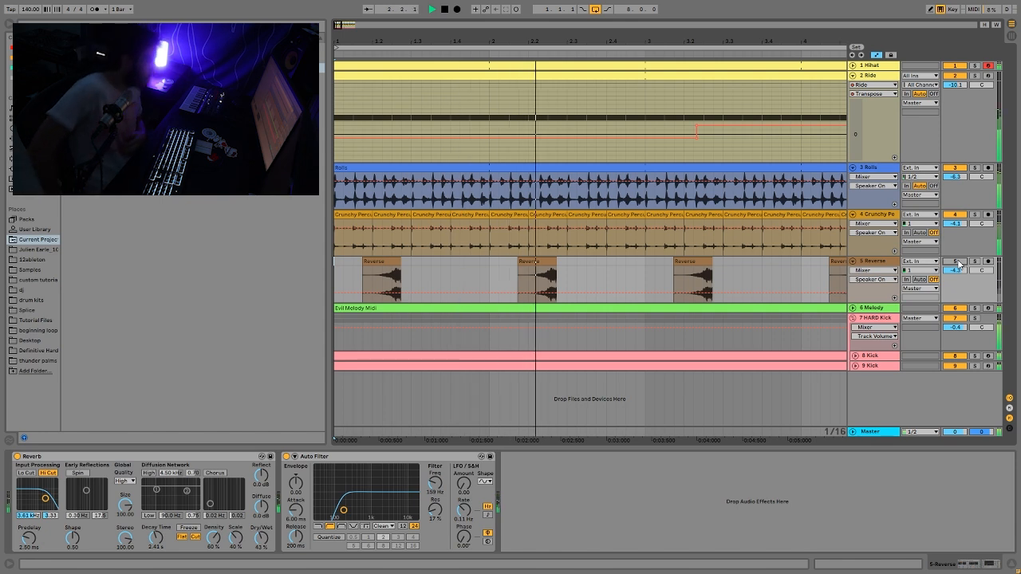
key("space")
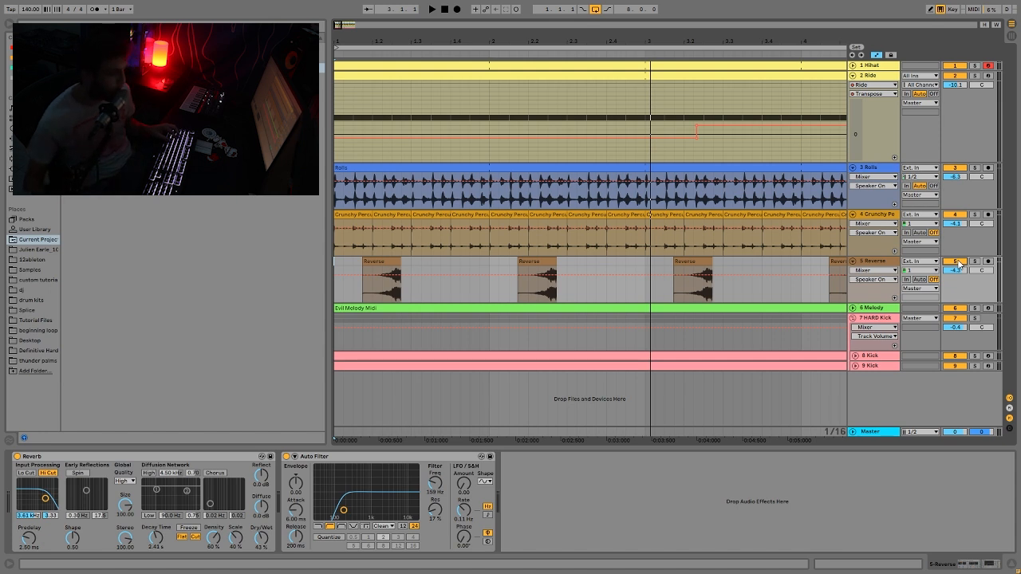
key("space")
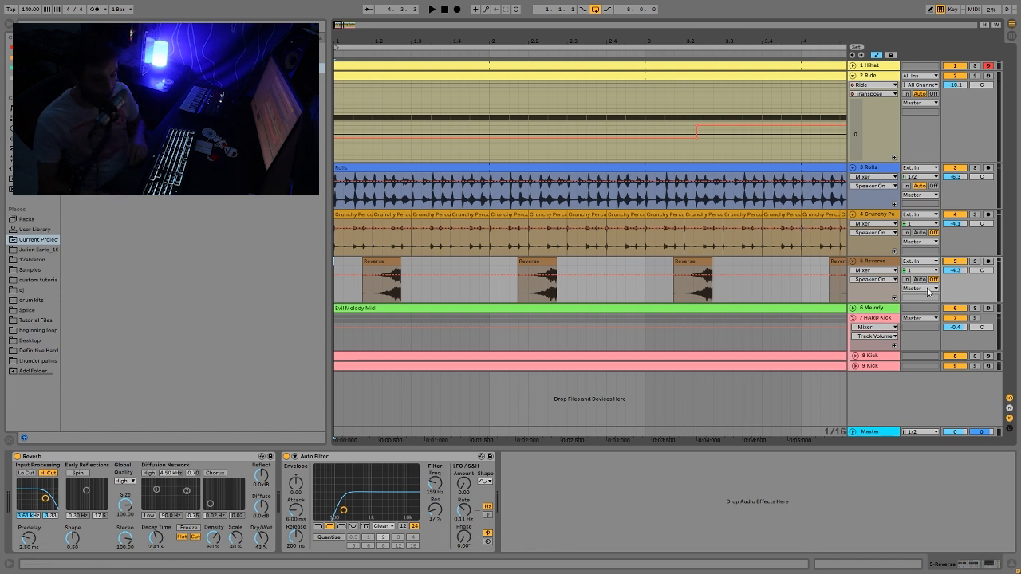
Step: Play the Melody track soloed, unfold it and open the notes of the Evil Melody Midi clip
key("space")
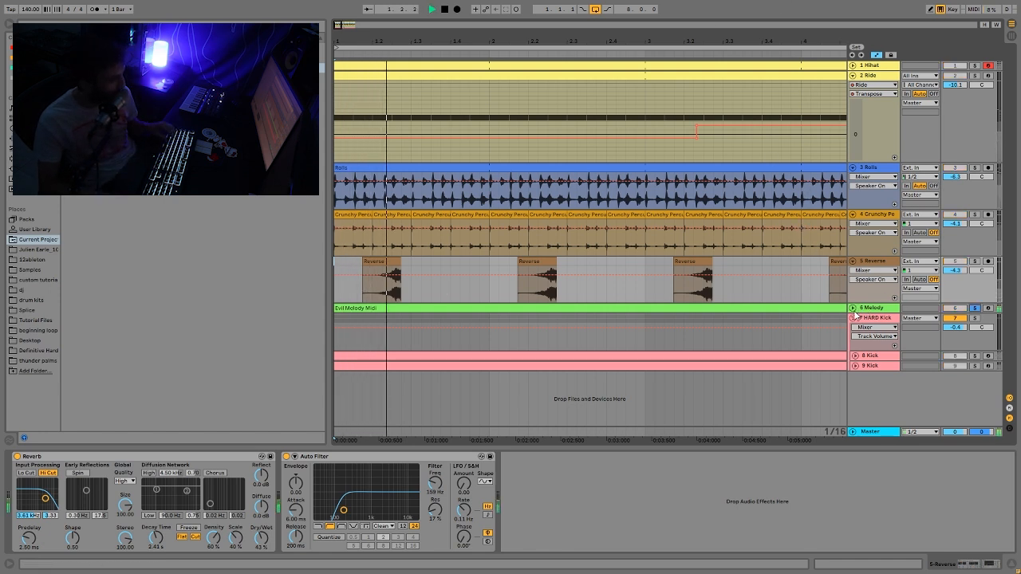
left_click(852, 308)
left_click(865, 309)
double_click(810, 308)
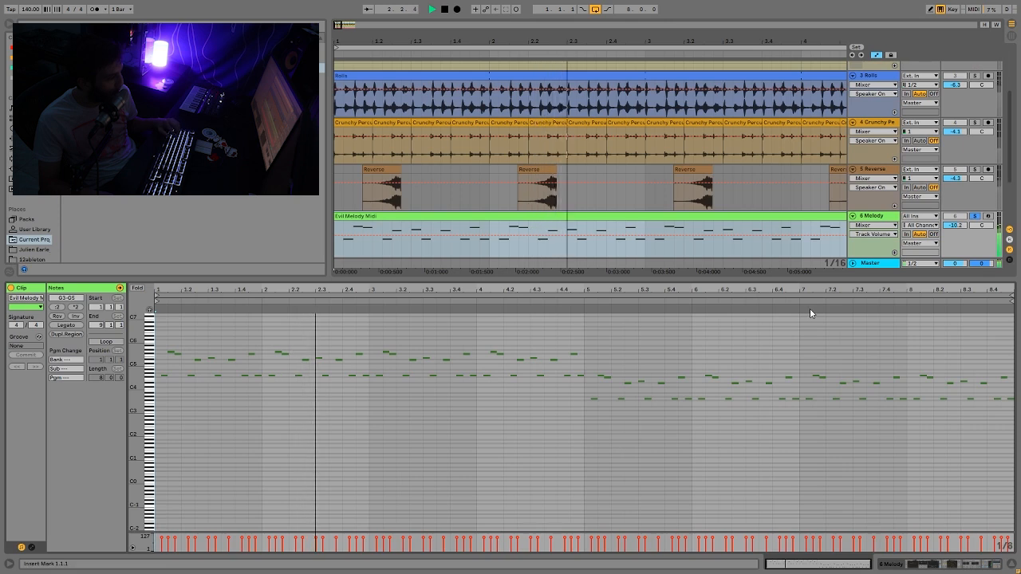
Step: Examine the melody with the editor folded to its used notes and unfolded, selecting first the higher phrase and then the lower phrase from bar 5
left_click(139, 289)
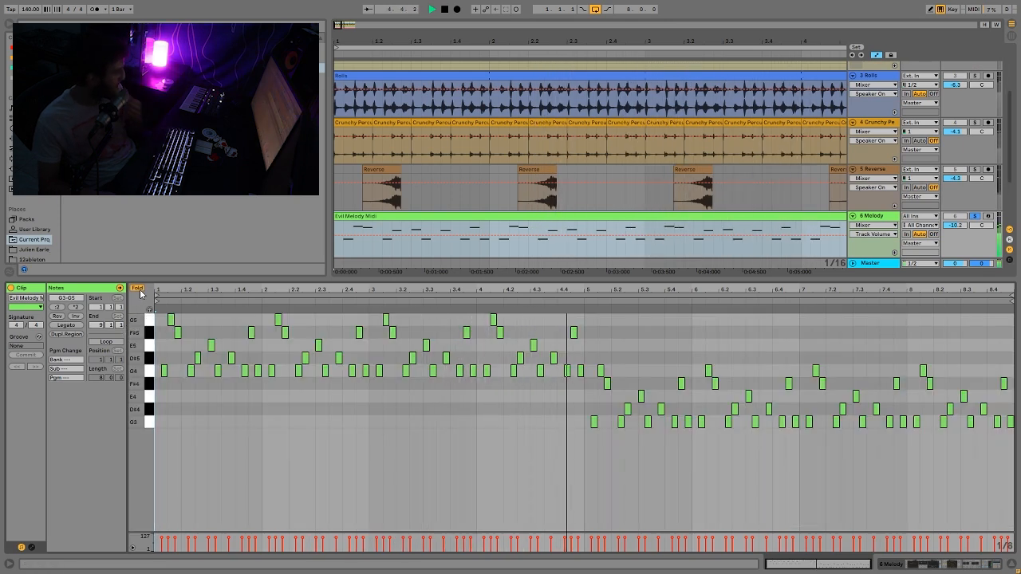
left_click(139, 288)
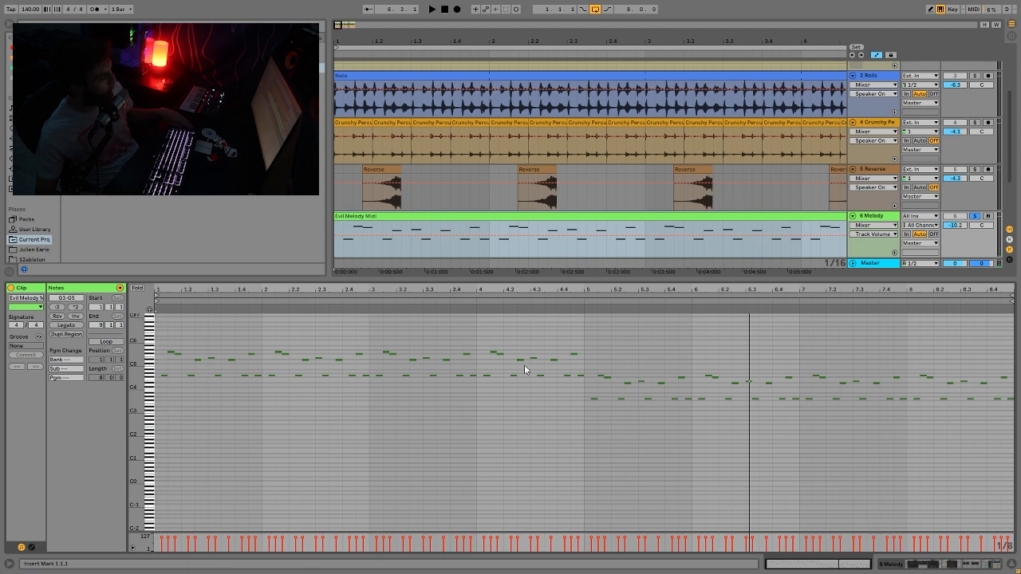
left_click_drag(179, 344, 511, 532)
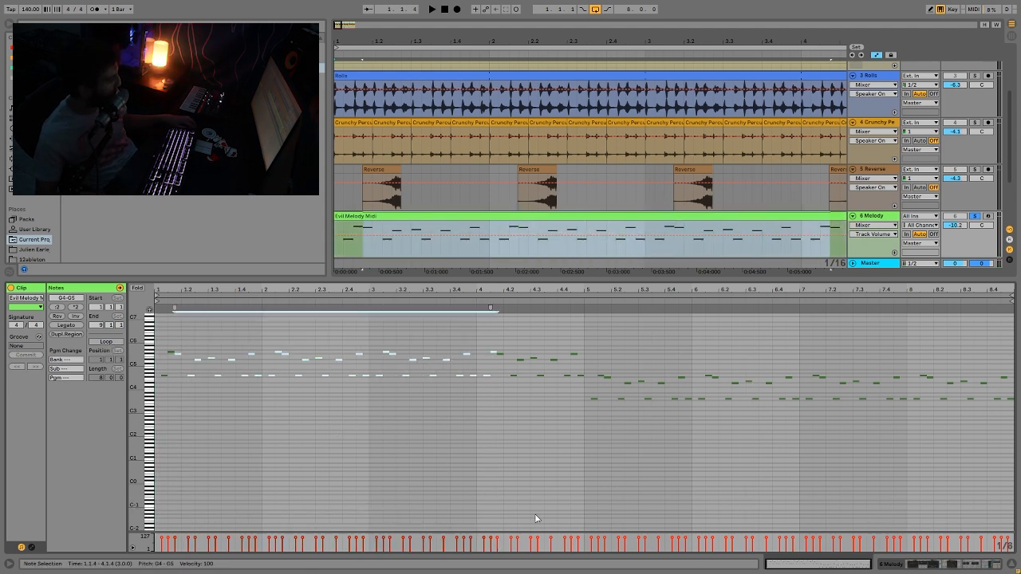
left_click_drag(596, 349, 1012, 485)
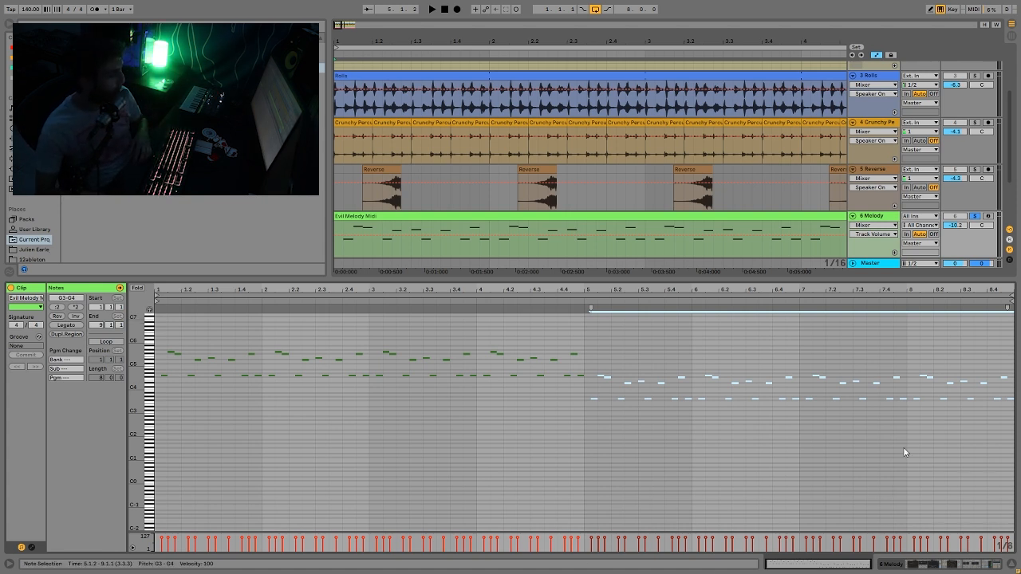
Step: Show all eight bars of the arrangement, select the Melody clip and audition the full loop with the Melody track unsoloed
left_click_drag(790, 42, 524, 22)
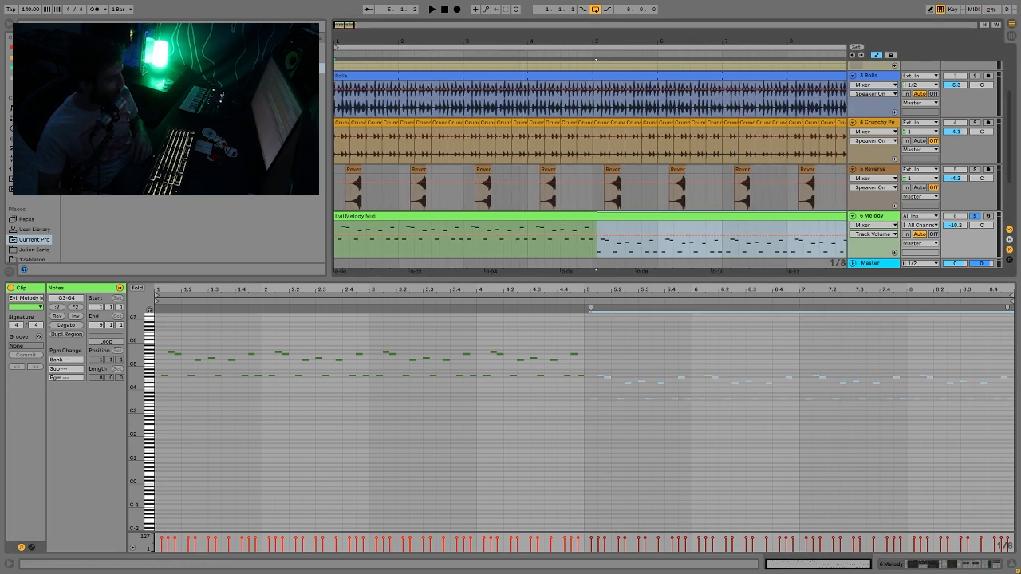
left_click(711, 216)
key("space")
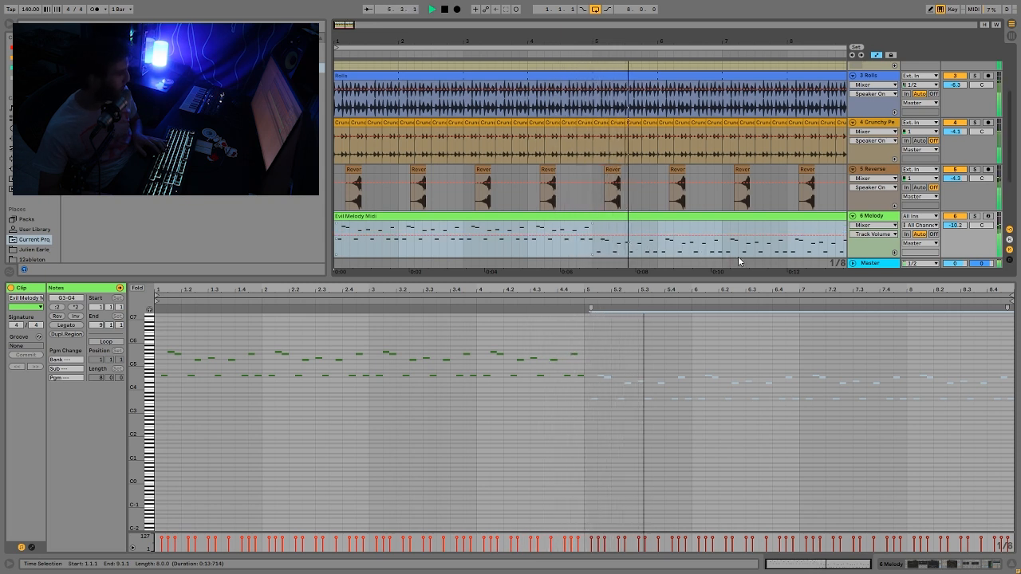
key("space")
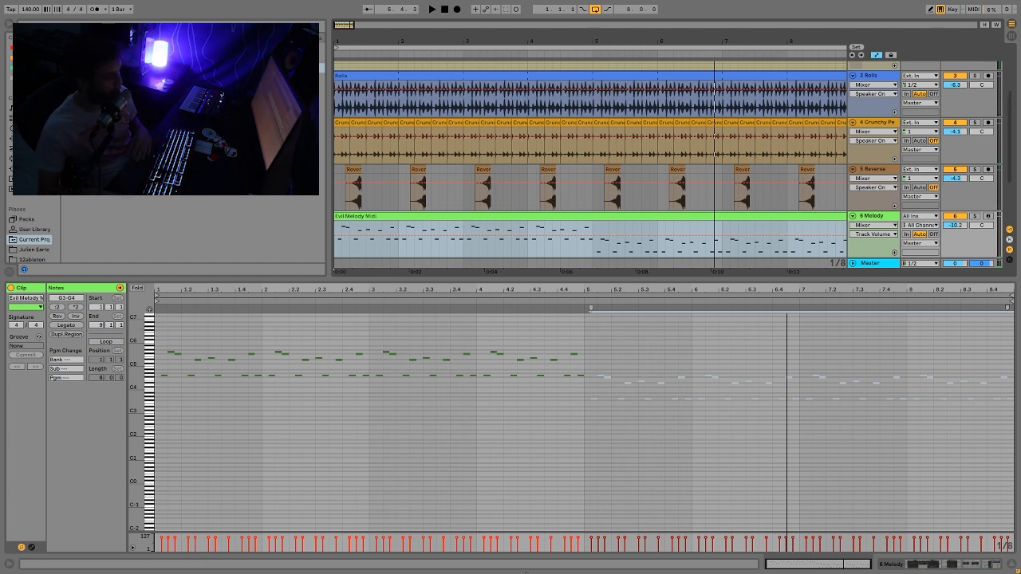
Step: Preview the E5, G5 and D#5 pitches of the melody and select the repeated G4 notes from 1.4.1 to 2.2.3
left_click(507, 234)
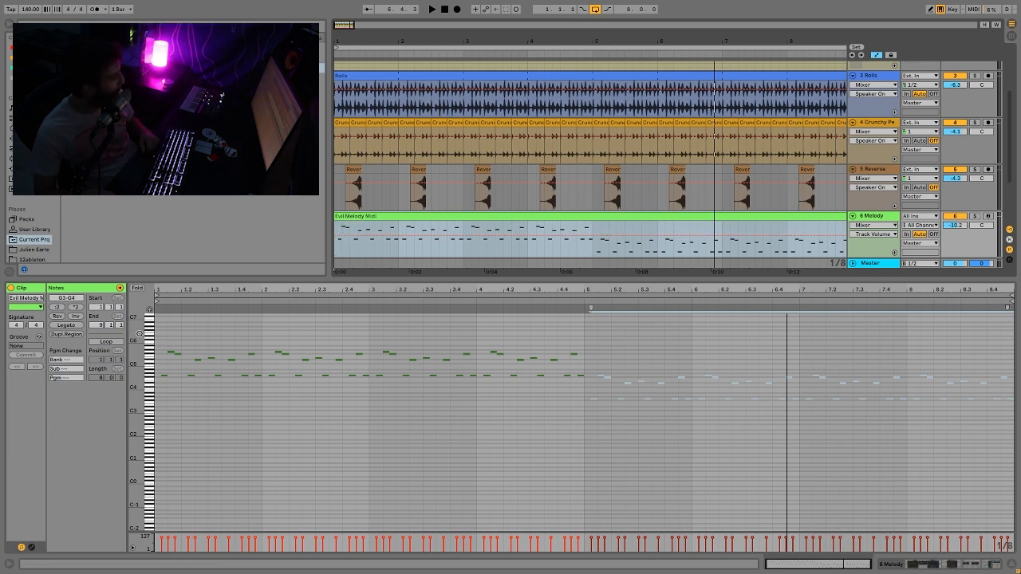
left_click_drag(130, 349, 132, 350)
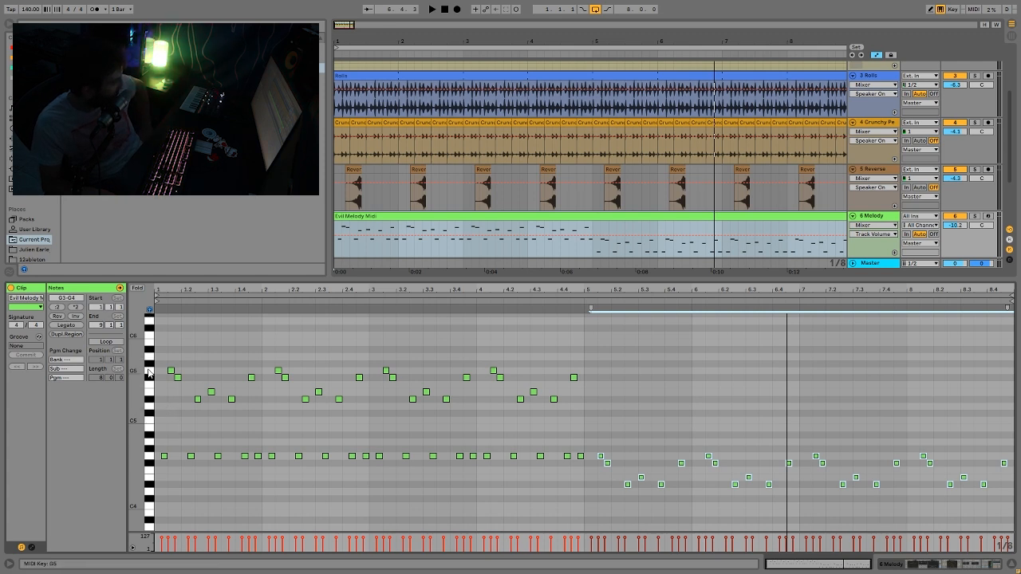
left_click(149, 397)
left_click(148, 391)
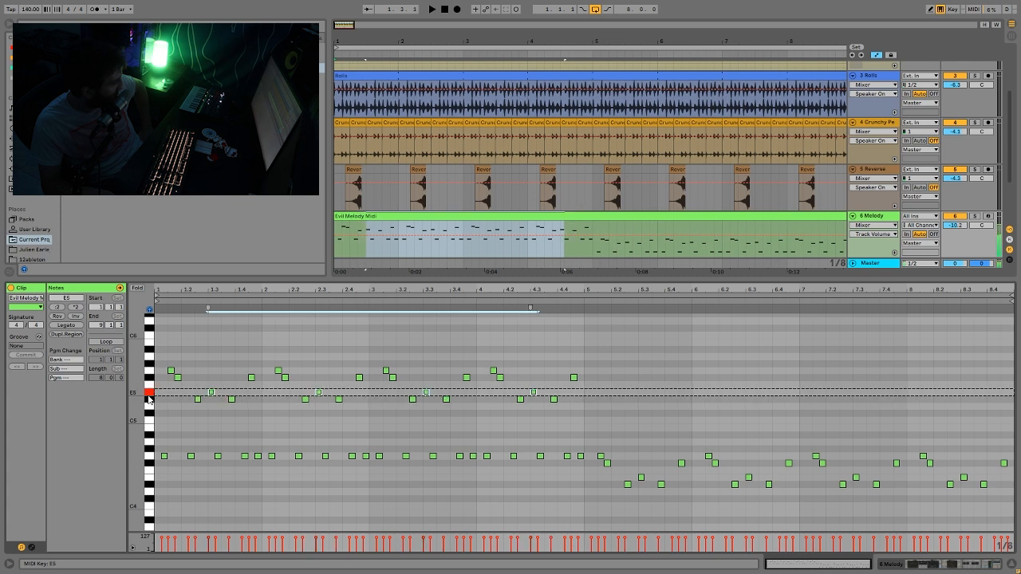
left_click(148, 381)
left_click(150, 373)
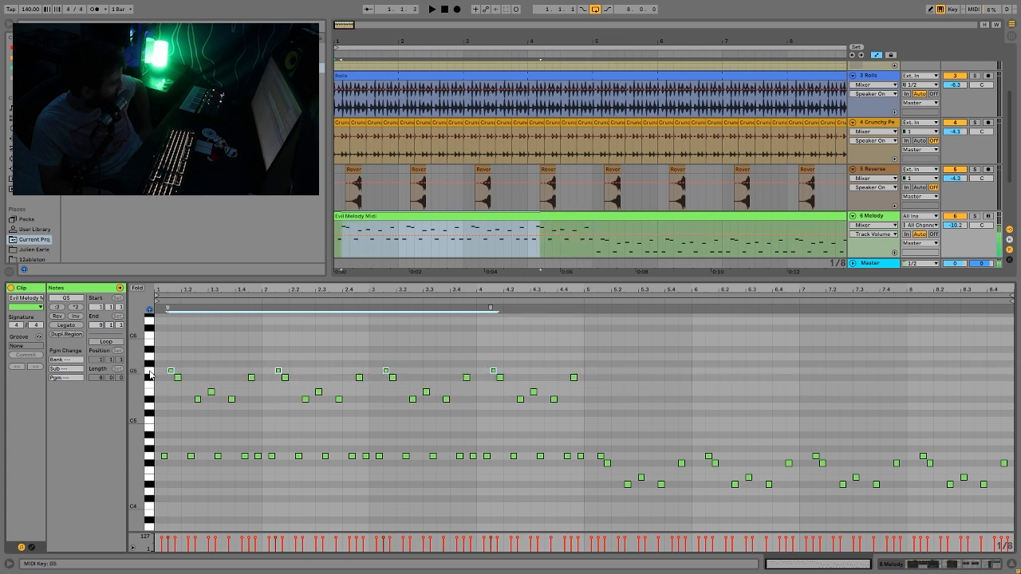
left_click(149, 392)
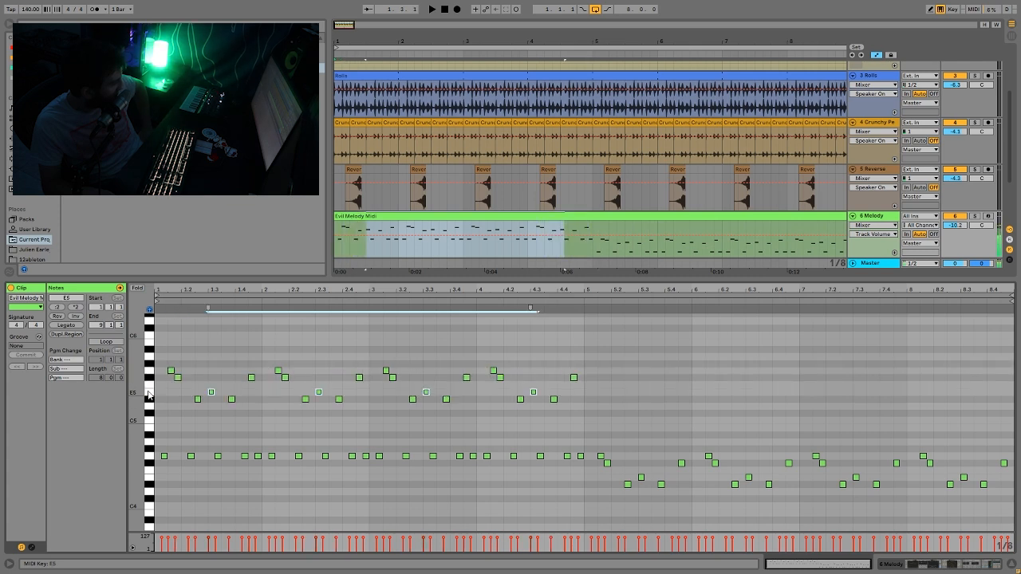
left_click(149, 399)
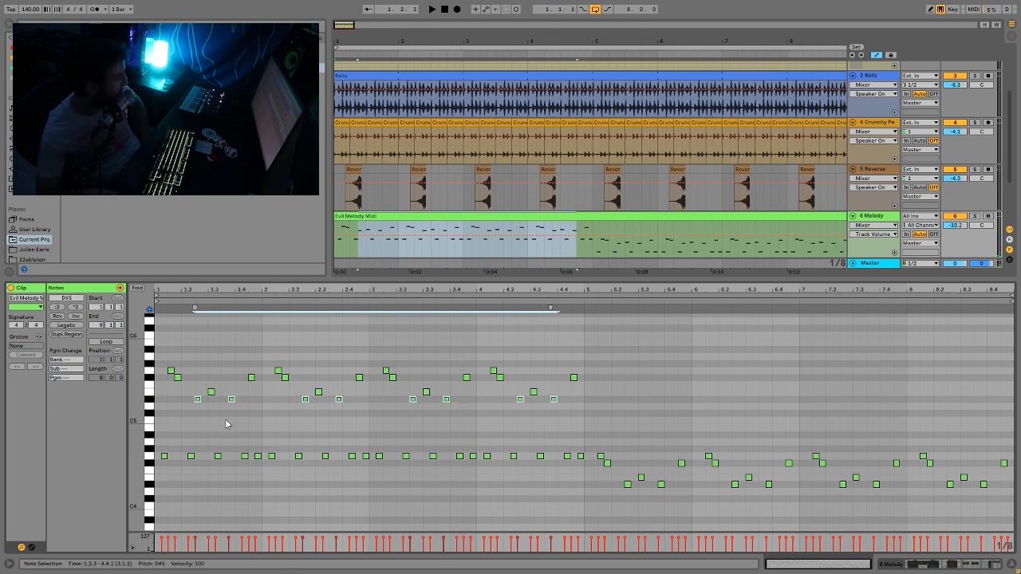
left_click_drag(235, 442, 298, 475)
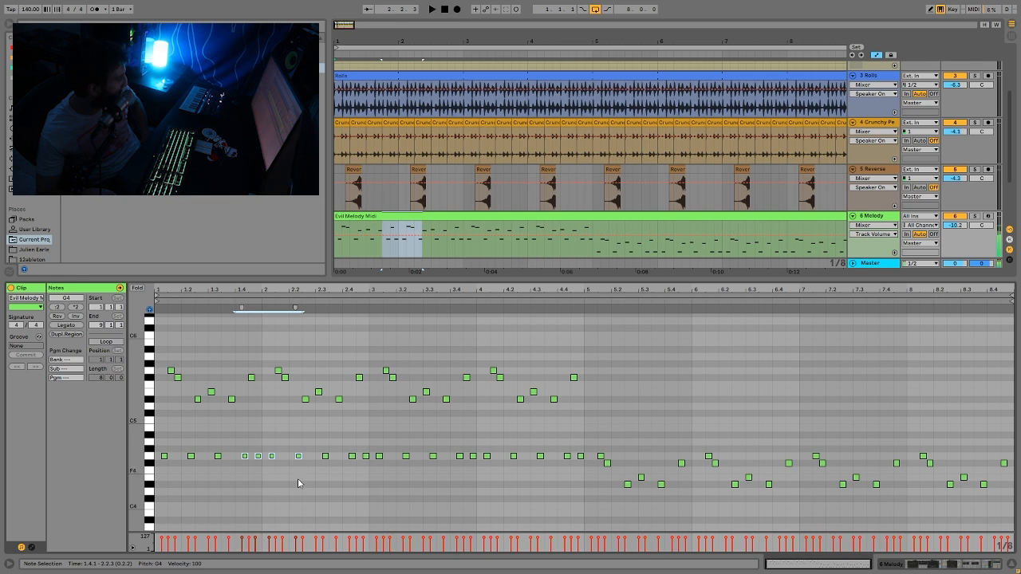
Step: Preview G5 and single out the opening G5–F#5 pair and the D#5–E5 group in bar 1
left_click(150, 371)
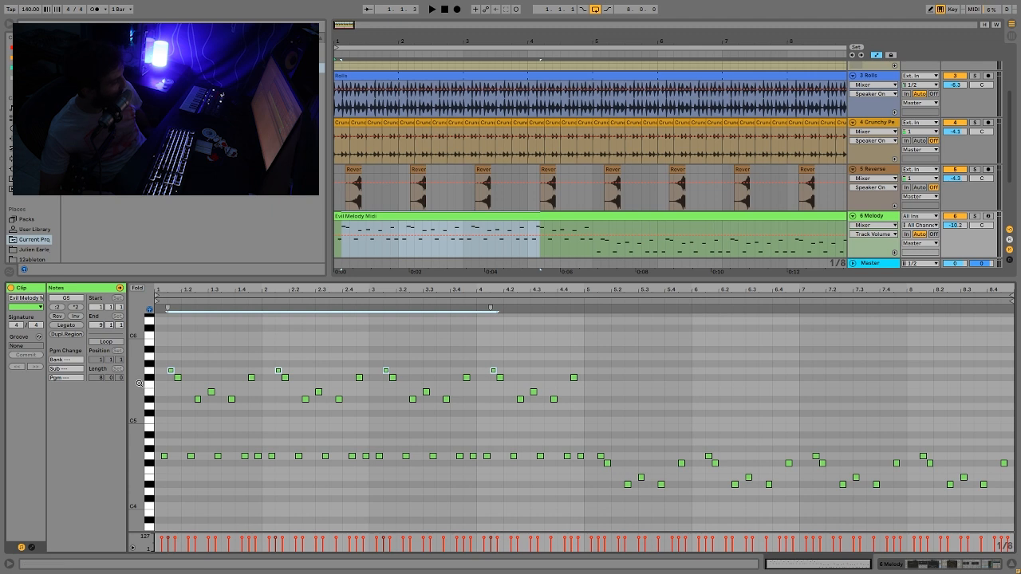
left_click_drag(137, 386, 156, 383)
left_click_drag(166, 348, 181, 386)
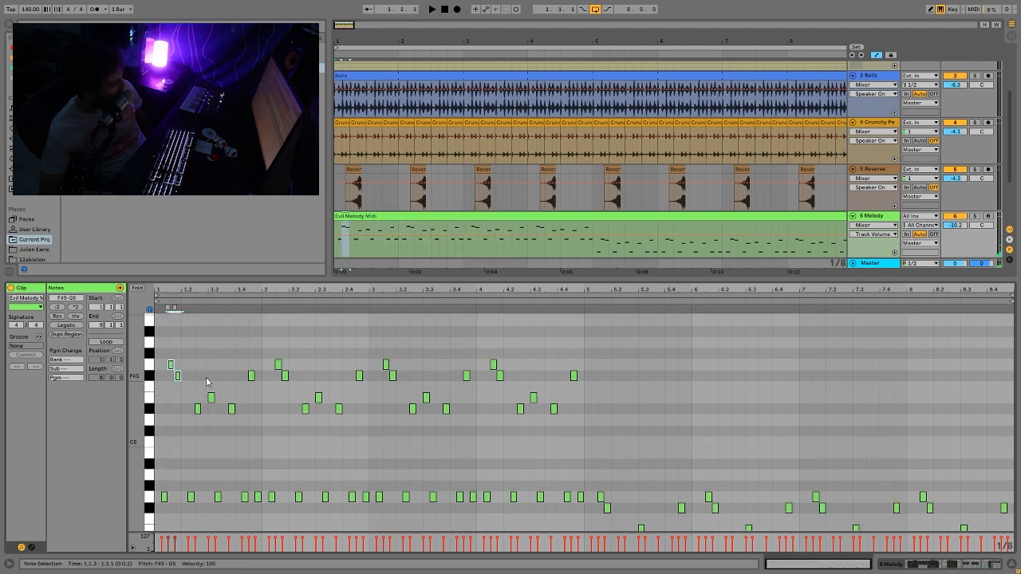
left_click_drag(193, 391, 236, 466)
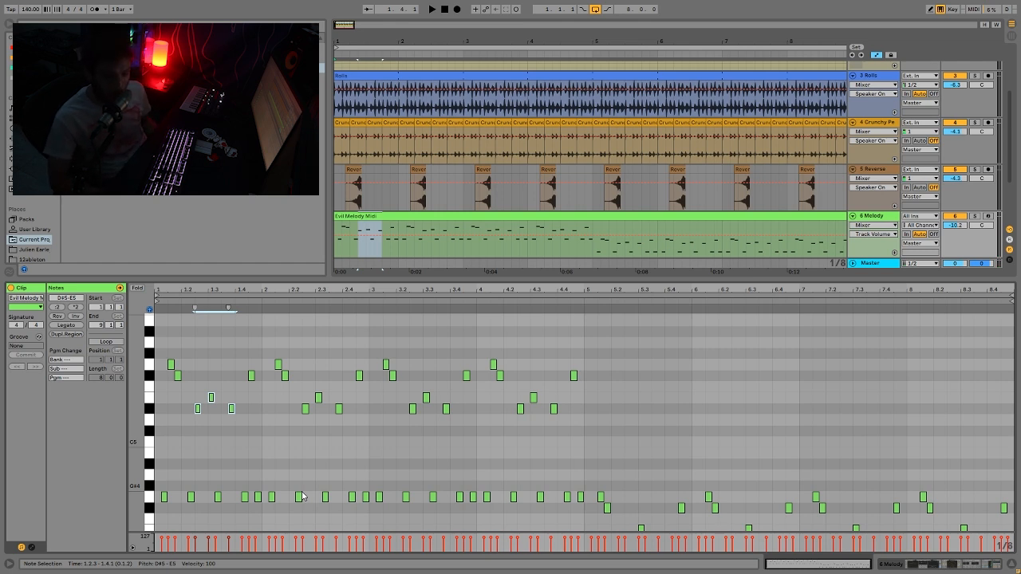
Step: Audition the full loop in several passes, highlighting the upper D#5–G5 melody notes from 1.3.1 and the whole Melody clip
key("space")
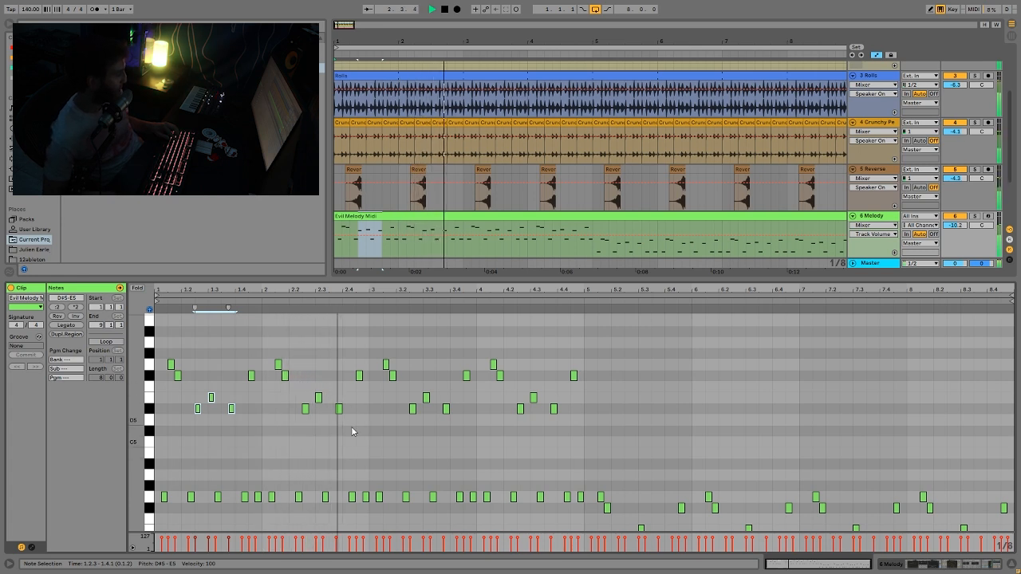
key("space")
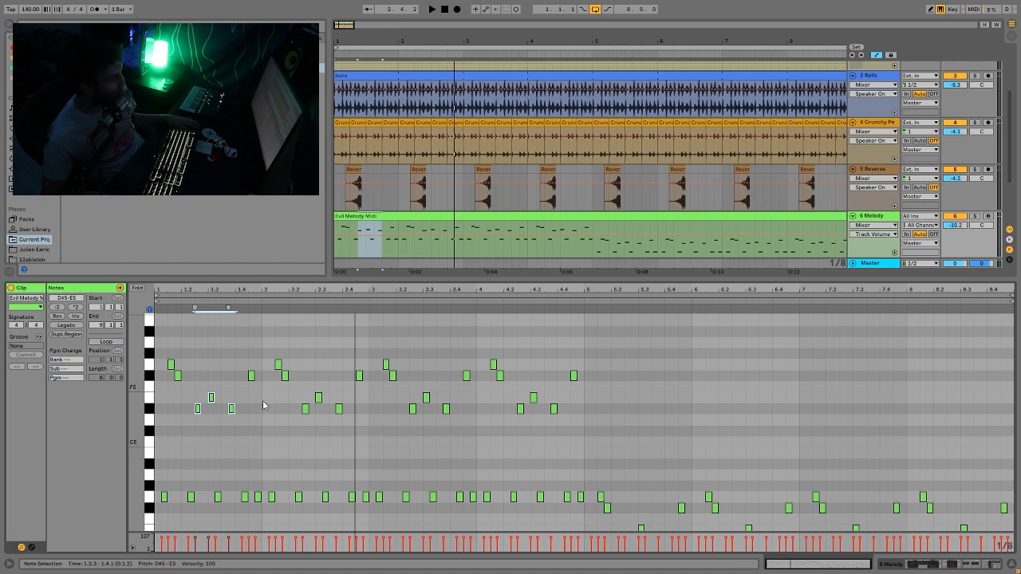
mouse_move(142, 471)
left_mouse_down()
mouse_move(151, 473)
mouse_move(142, 471)
left_mouse_up()
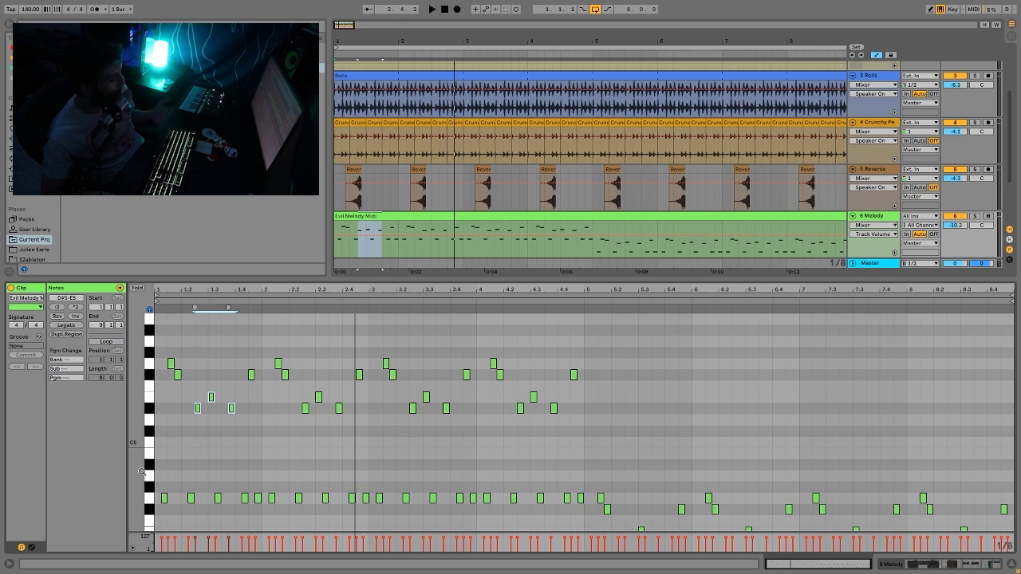
key("space")
left_click(240, 345)
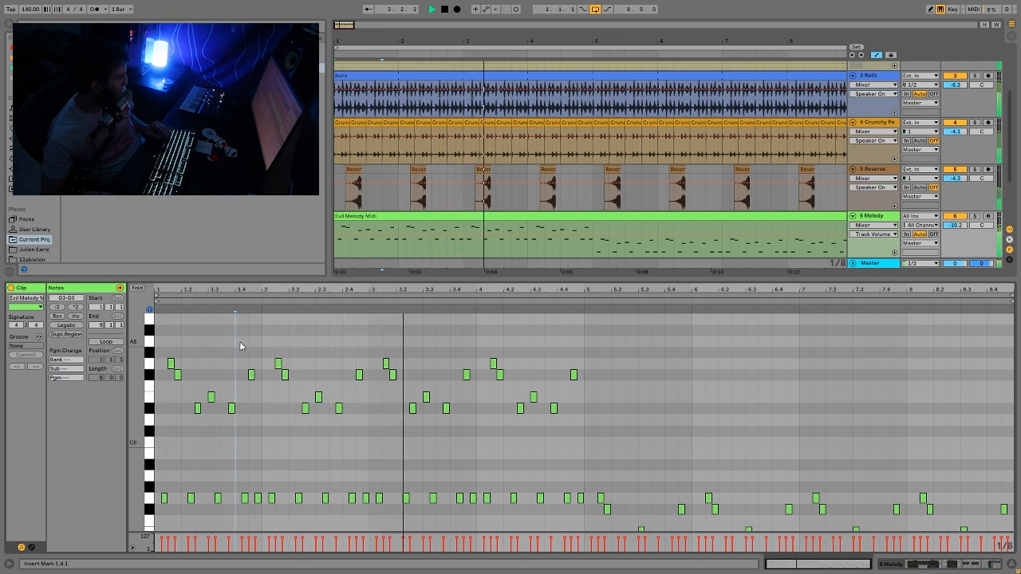
key("space")
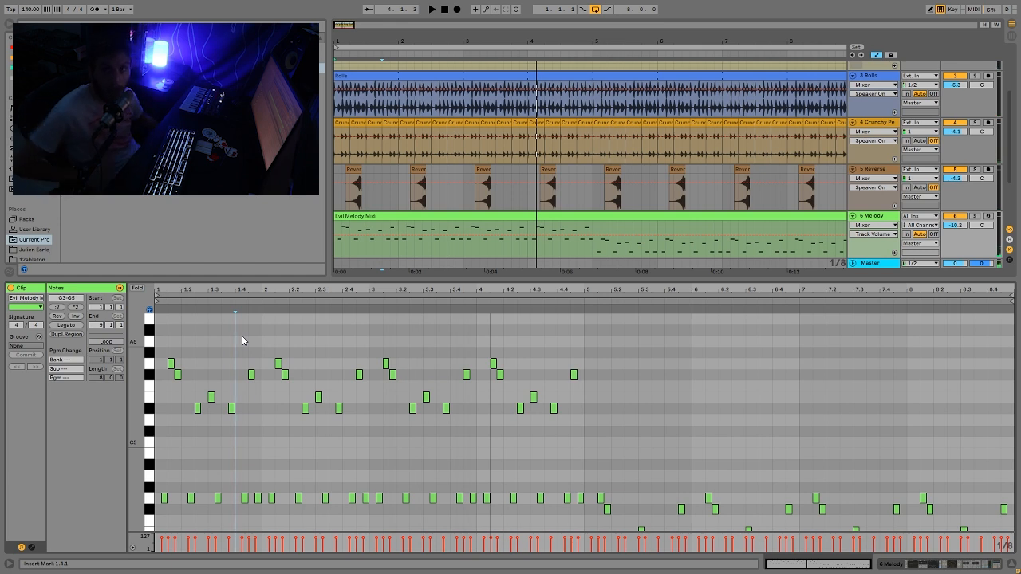
key("space")
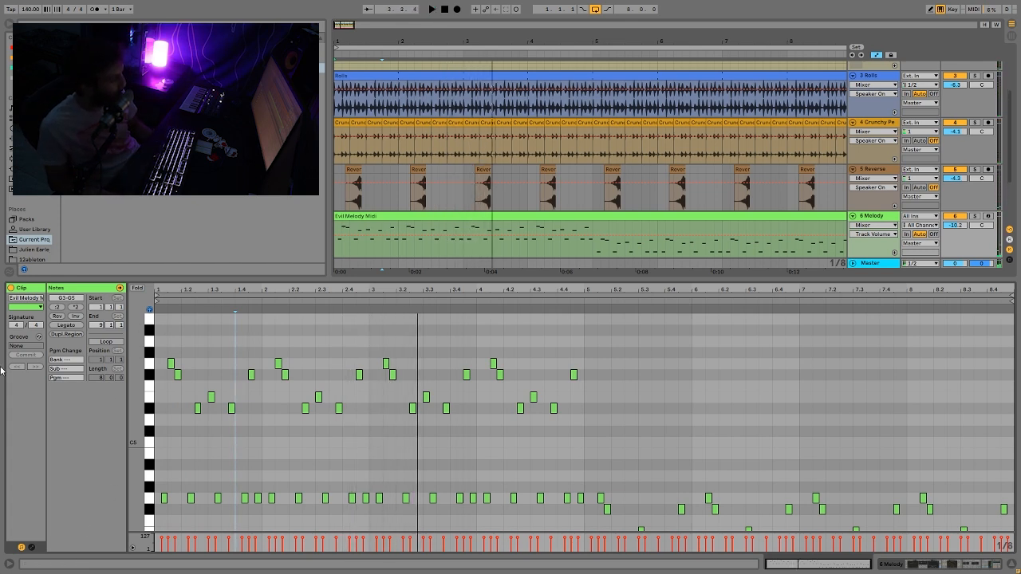
left_click_drag(605, 440, 210, 353)
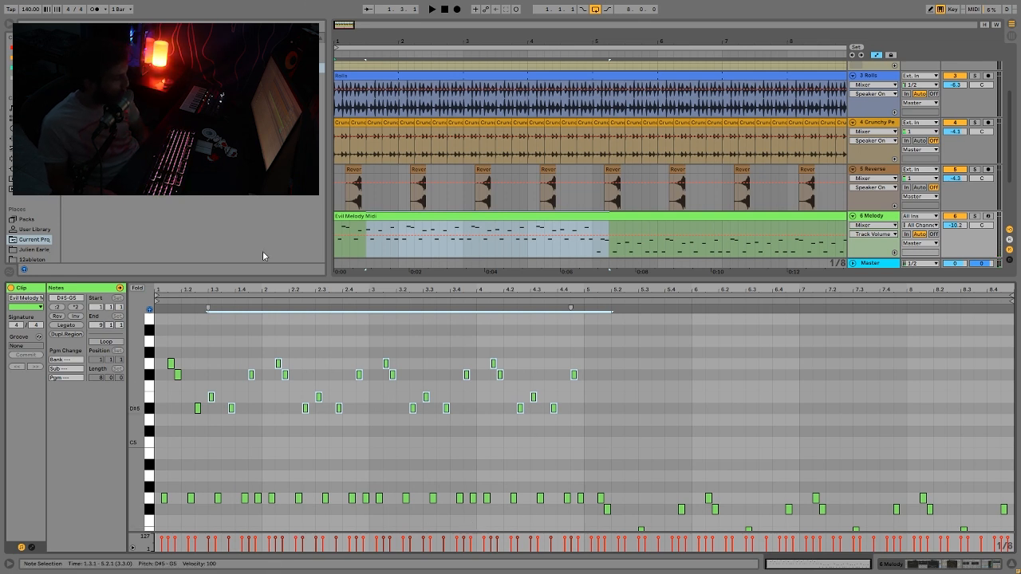
left_click(469, 217)
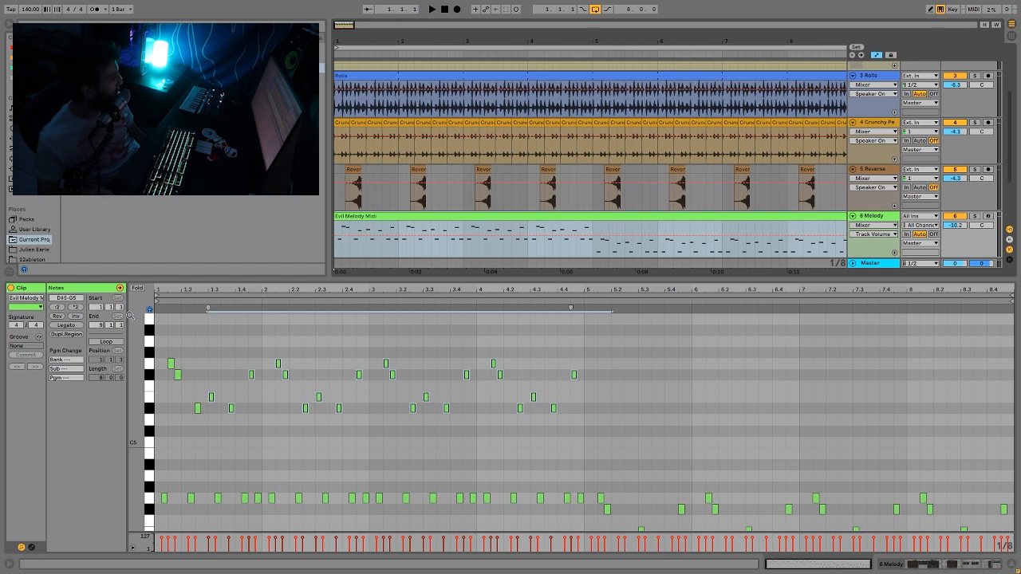
Step: Try an extra A5 note at 1.2.1 in the melody, delete it and play the full loop
double_click(187, 342)
left_click_drag(189, 348, 214, 422)
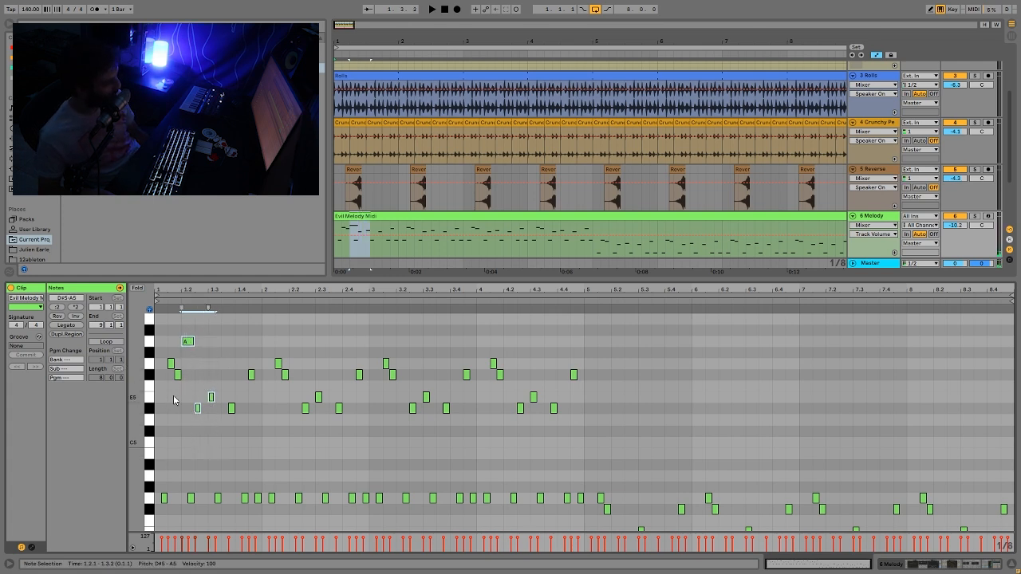
double_click(188, 343)
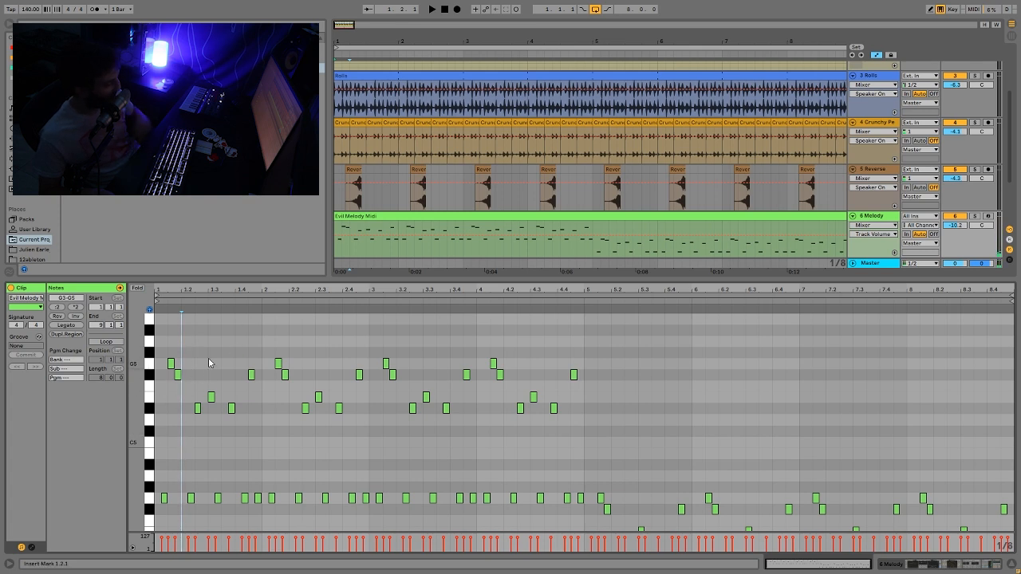
key("space")
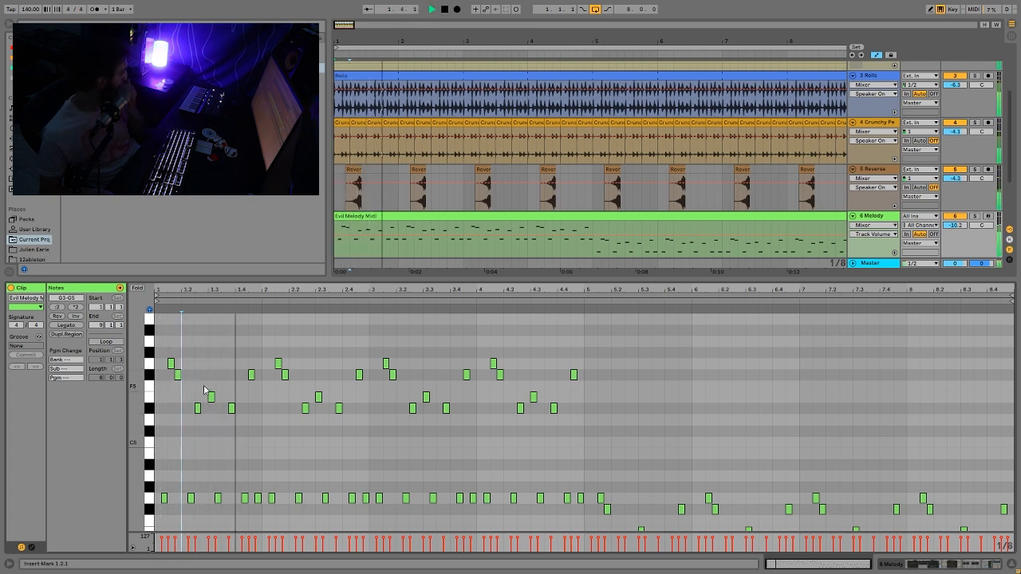
key("space")
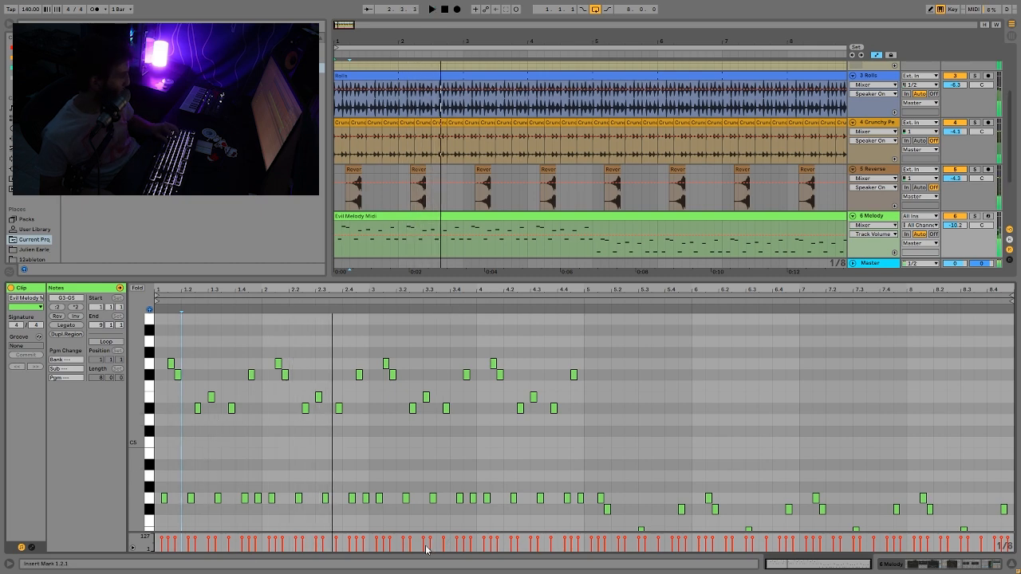
Step: Show the Melody track's device chain, select its clip, and audition the loop briefly before soloing the track
double_click(882, 222)
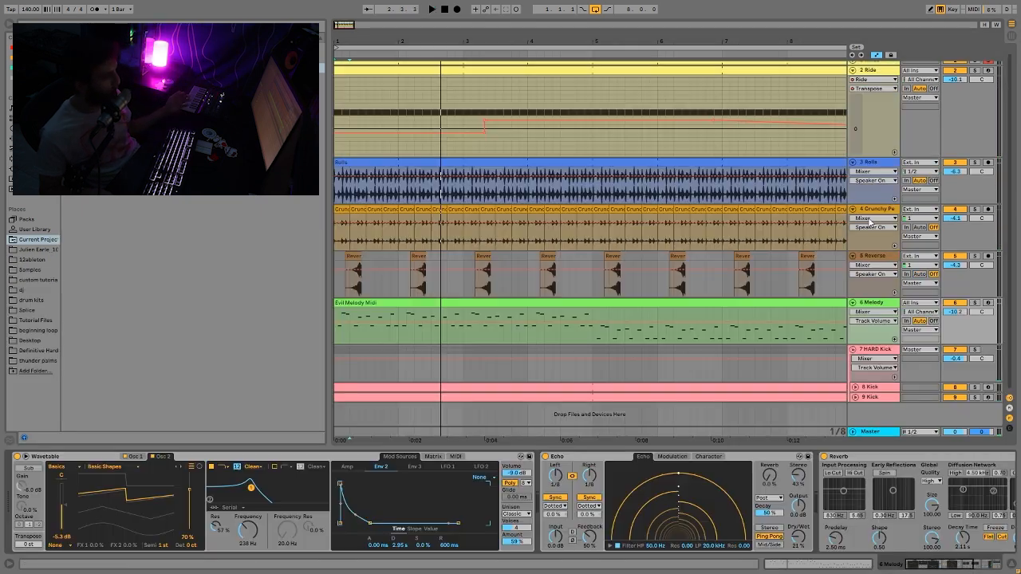
left_click(771, 307)
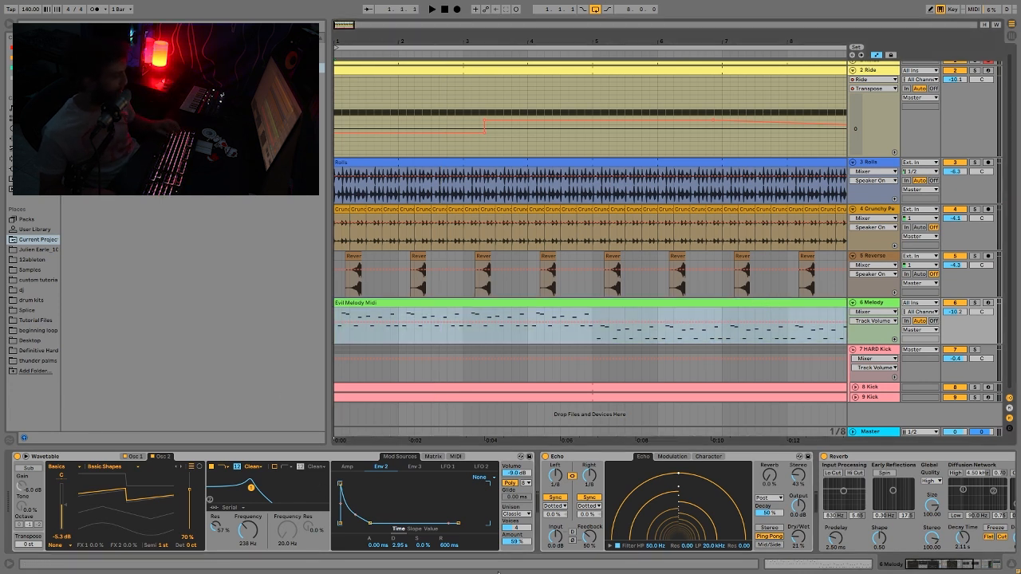
key("space")
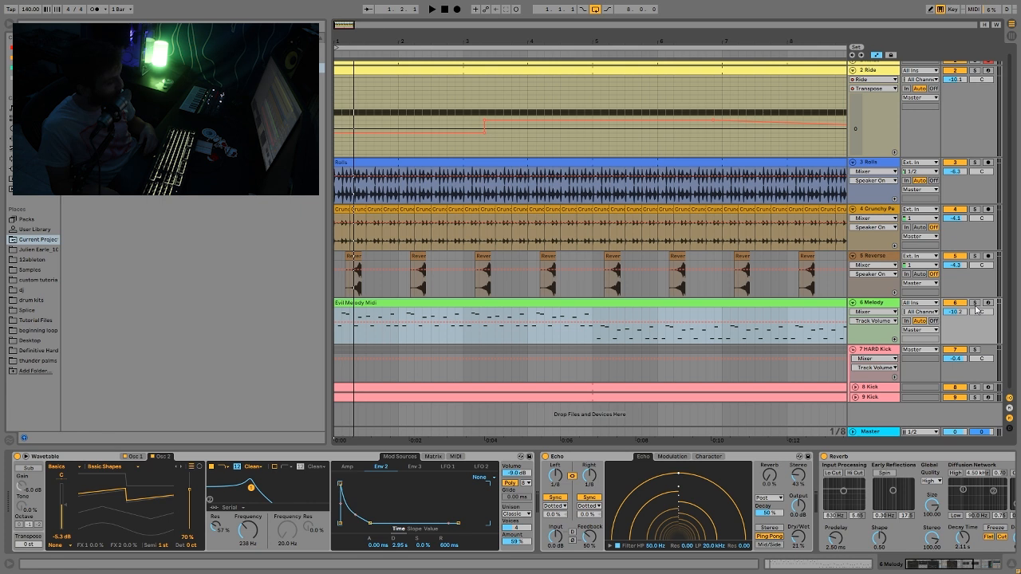
Step: Examine the melody Wavetable's two oscillators, its Amp and Env 2 envelopes, and its modulation matrix
left_click(135, 457)
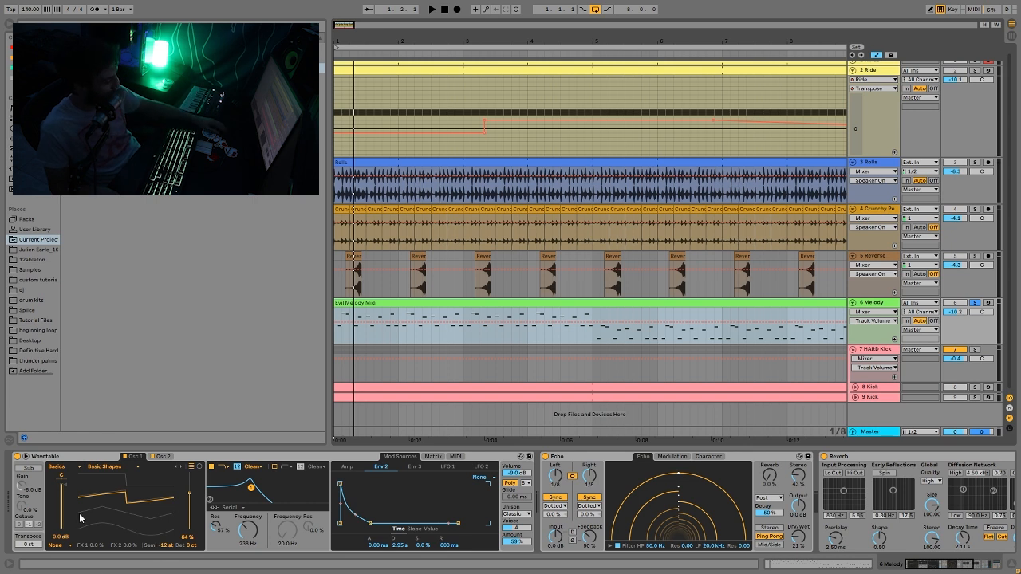
left_click(162, 457)
left_click(133, 457)
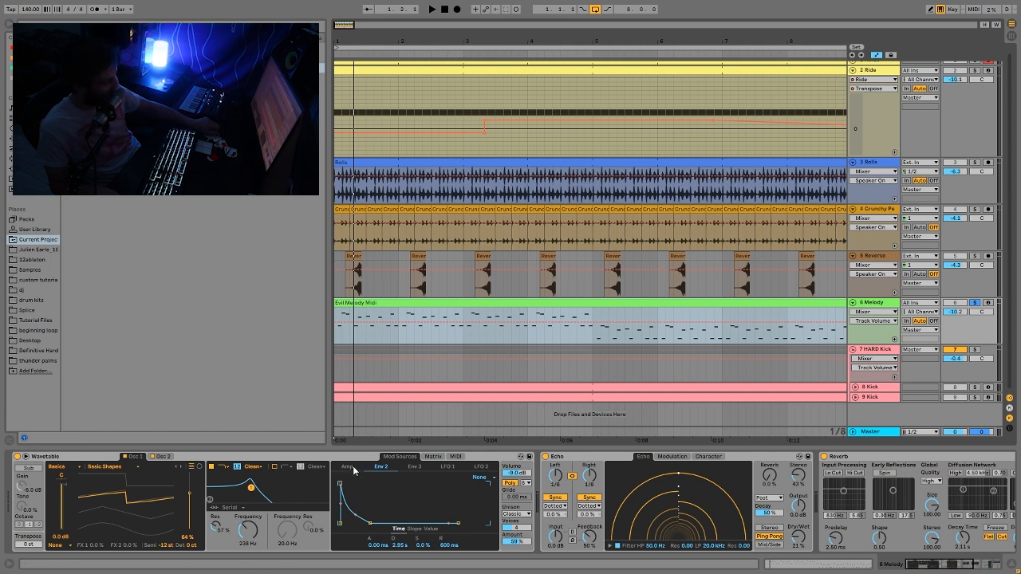
left_click(351, 467)
left_click(380, 468)
left_click(432, 457)
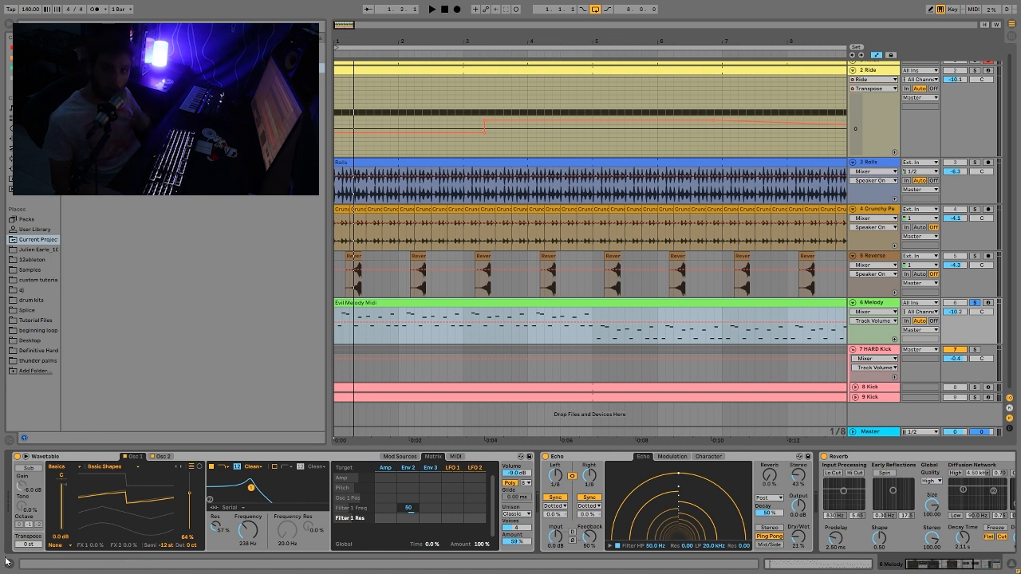
Step: Arm the Melody track and play test notes while trying Wavetable's Osc 2 transposition at 0 st
left_click(163, 458)
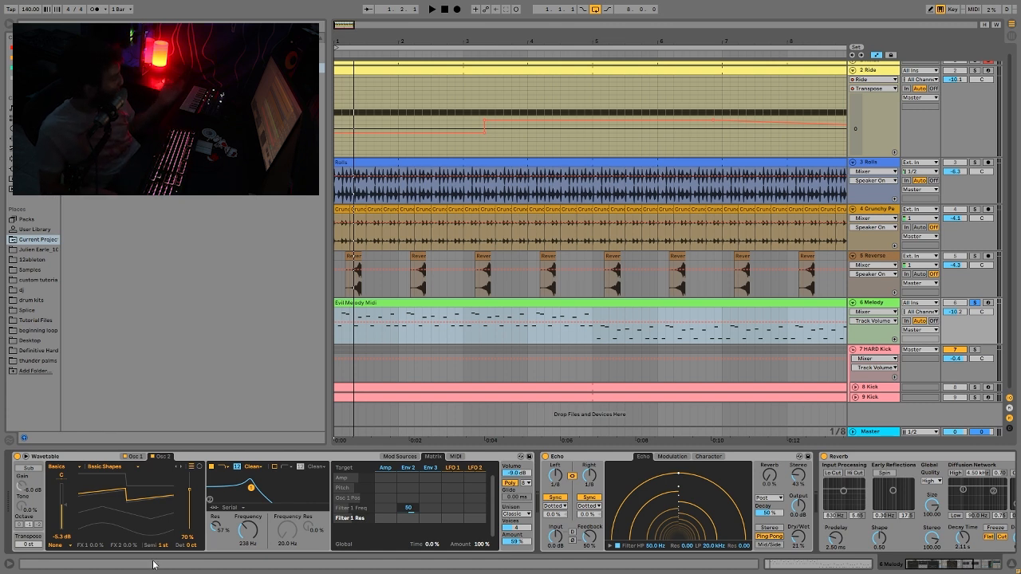
left_click_drag(162, 545, 161, 549)
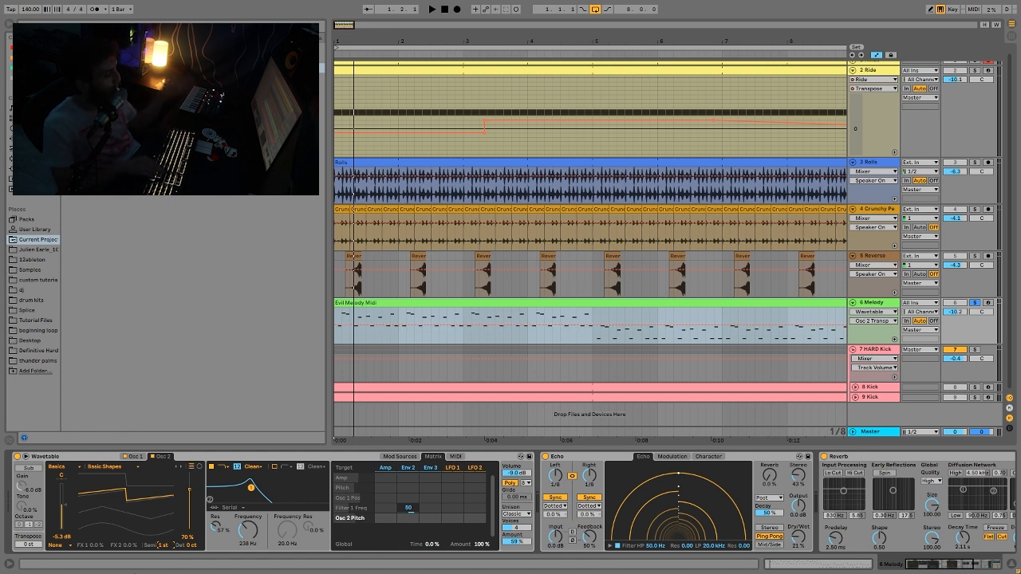
left_click_drag(162, 547, 162, 543)
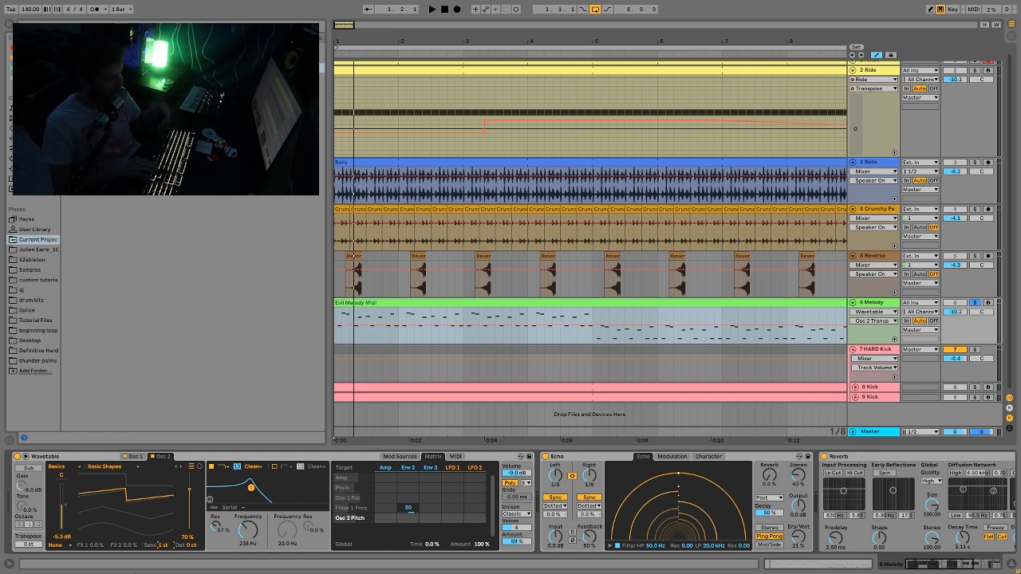
left_click(988, 303)
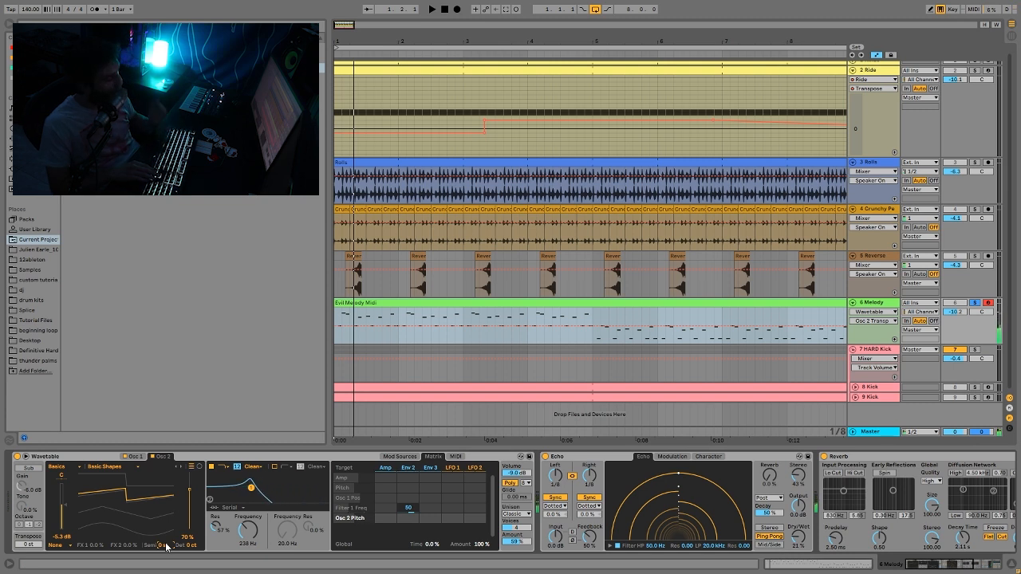
key("x")
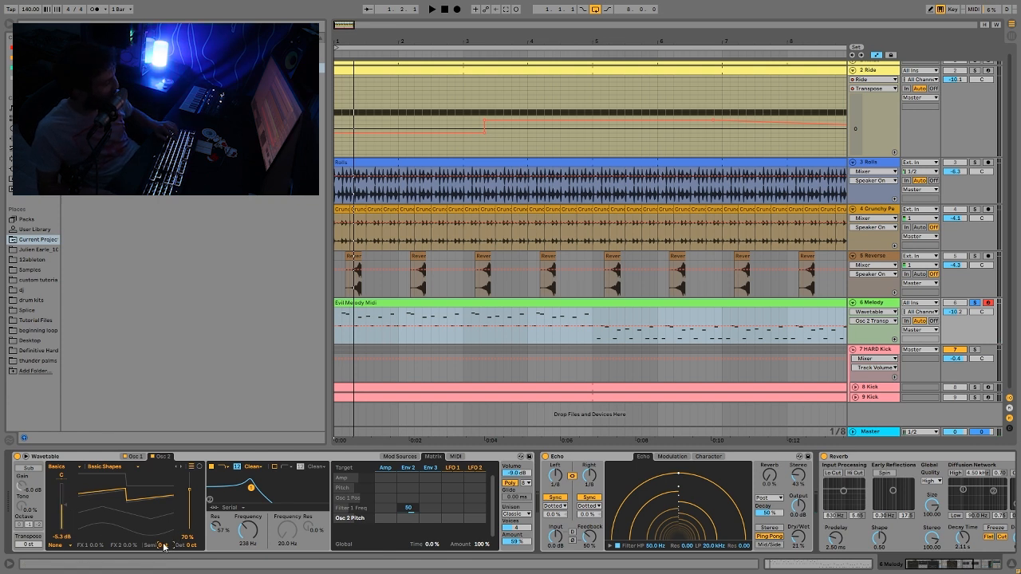
left_click_drag(164, 547, 164, 541)
key("a")
key("a")
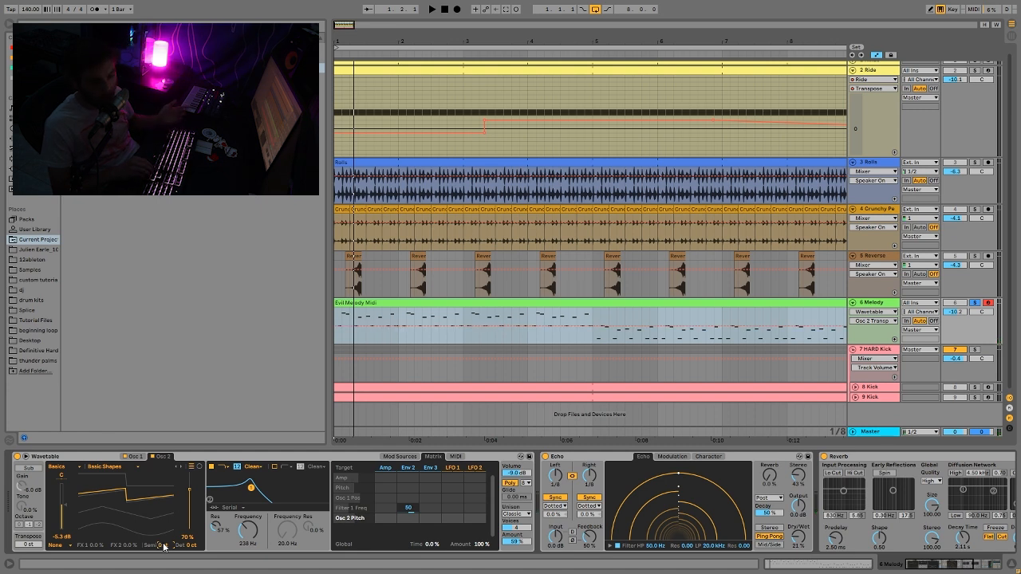
Step: Audition the soloed melody with Osc 2 at 0 st, return Osc 2 to 1 st, and replay the loop
key("space")
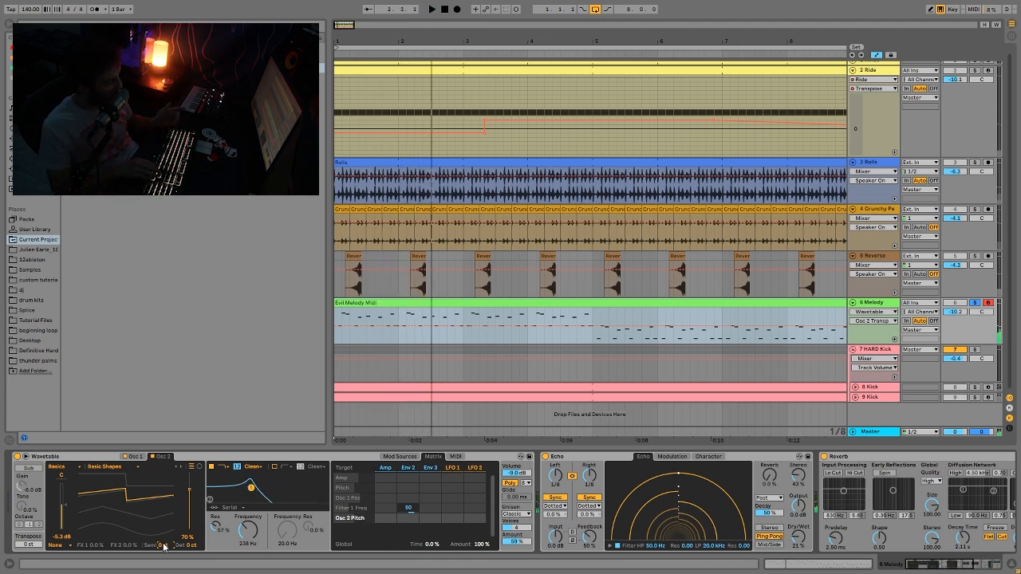
key("space")
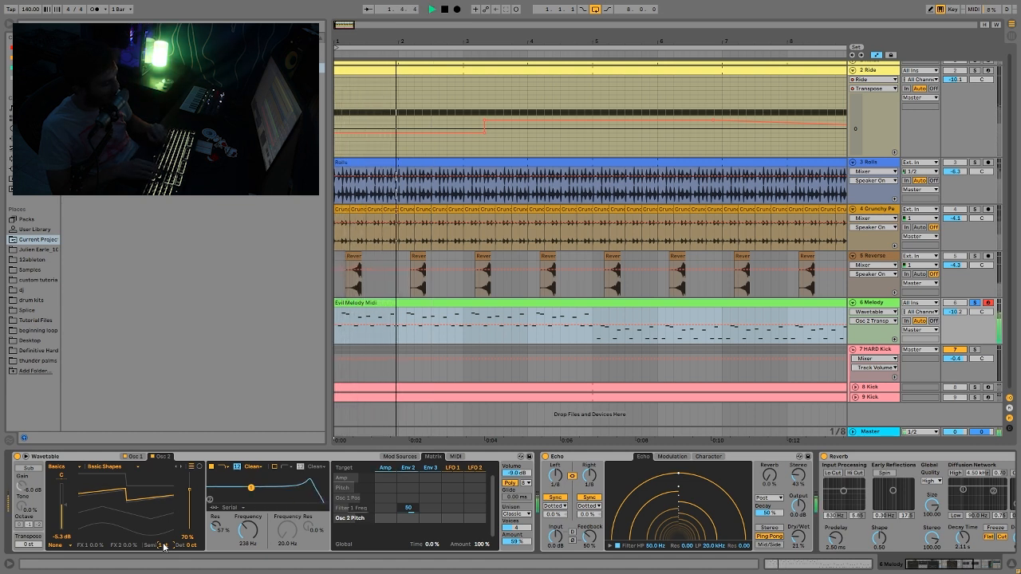
key("space")
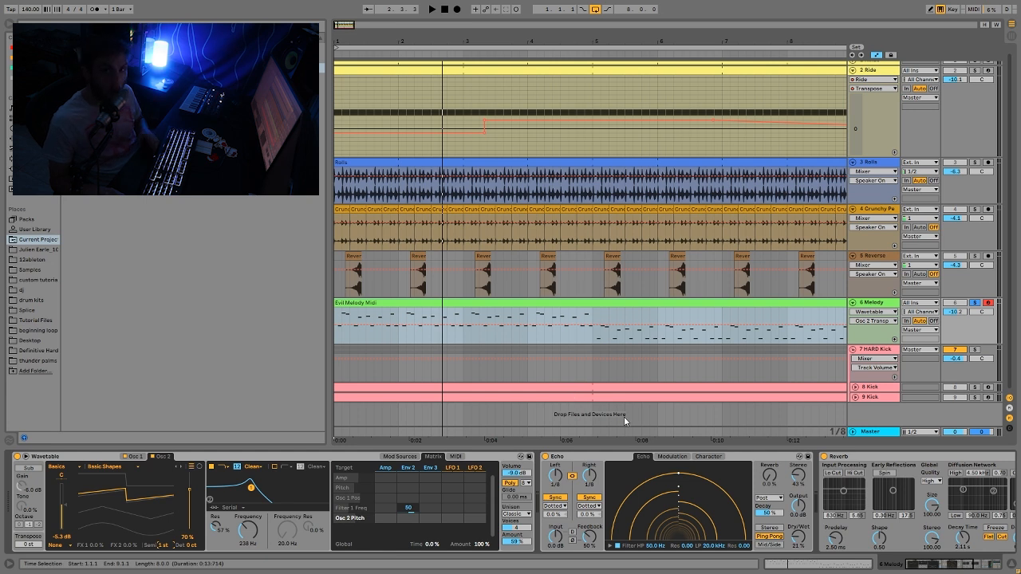
key("space")
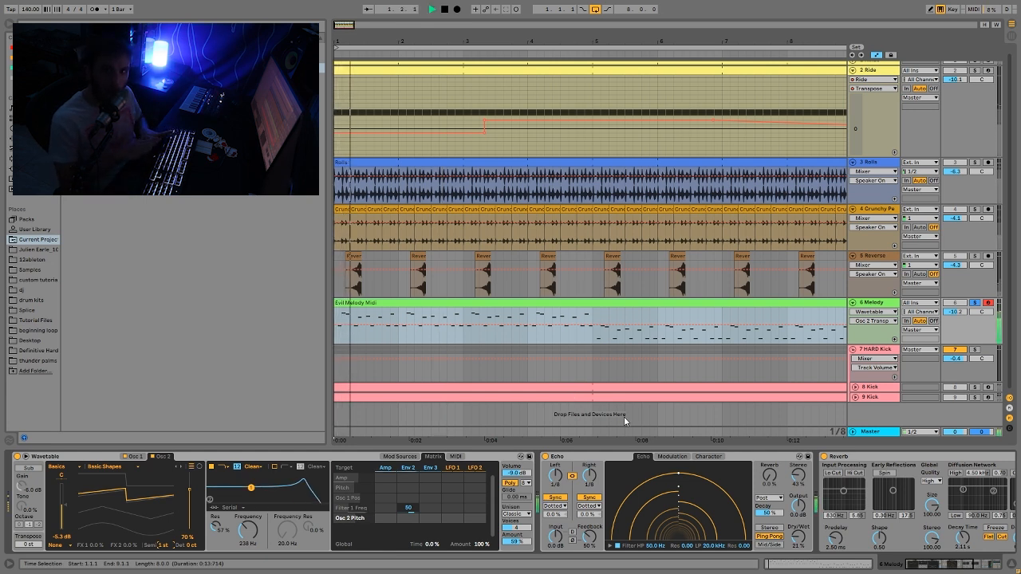
key("space")
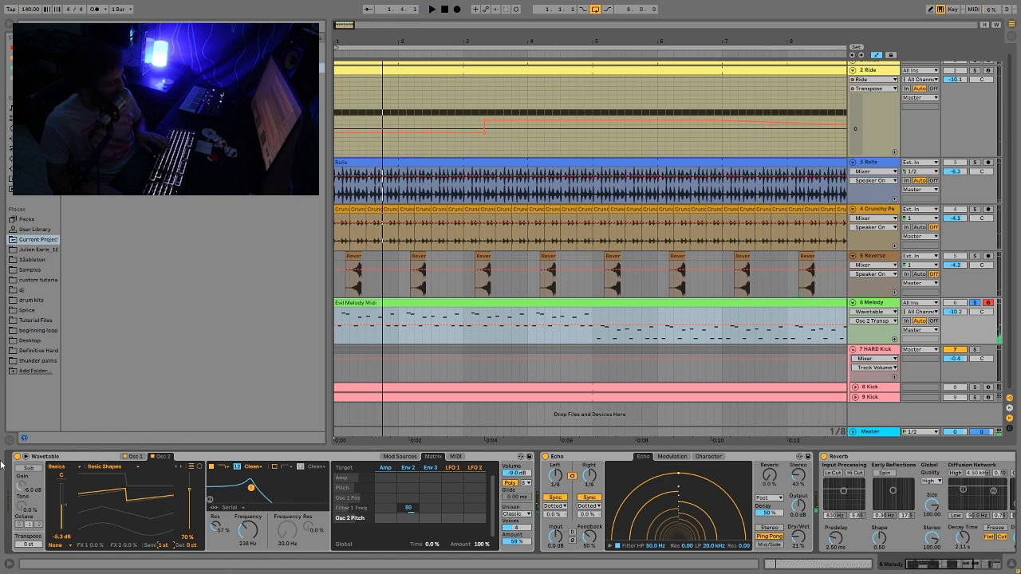
key("space")
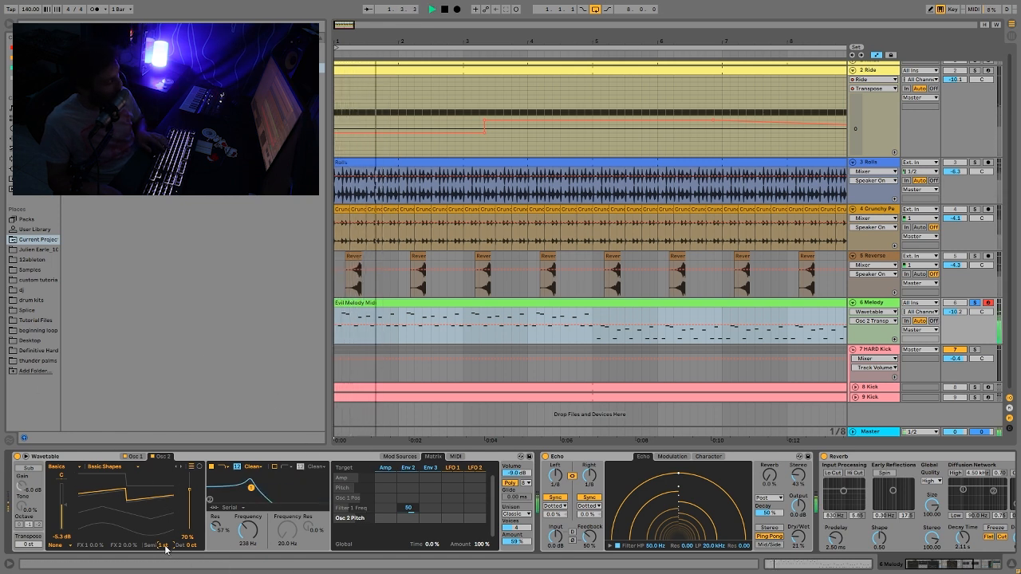
key("space")
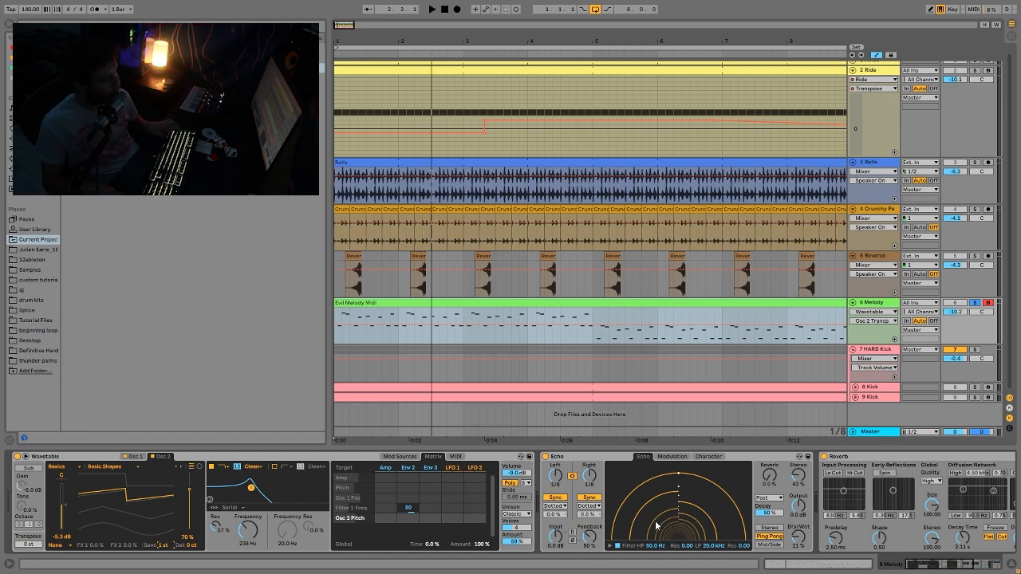
Step: Review the Melody track's effects from Echo to Auto Pan and audition the melody soloed together with the HARD Kick group
scroll(660, 534, "right", 5)
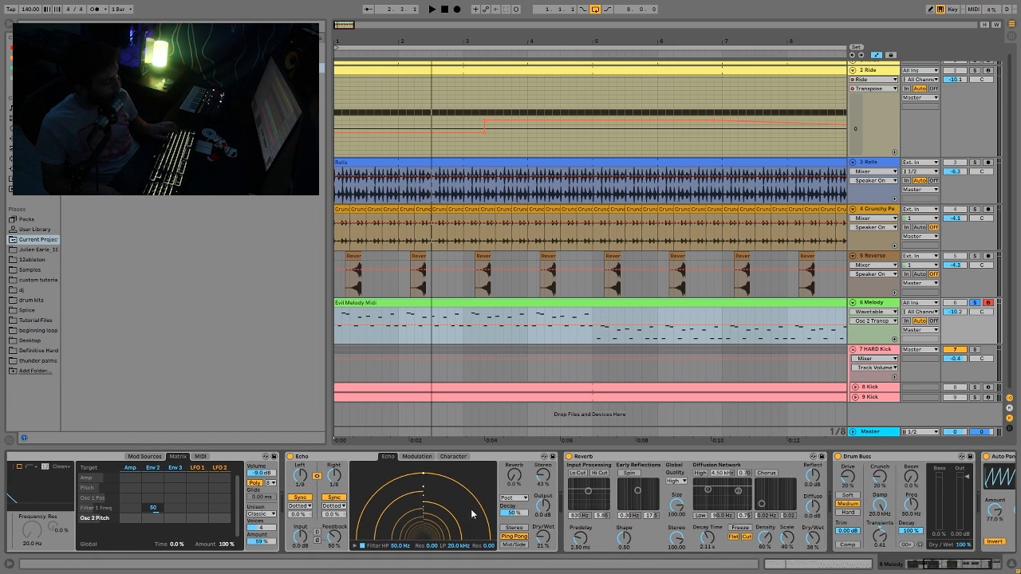
scroll(556, 496, "right", 3)
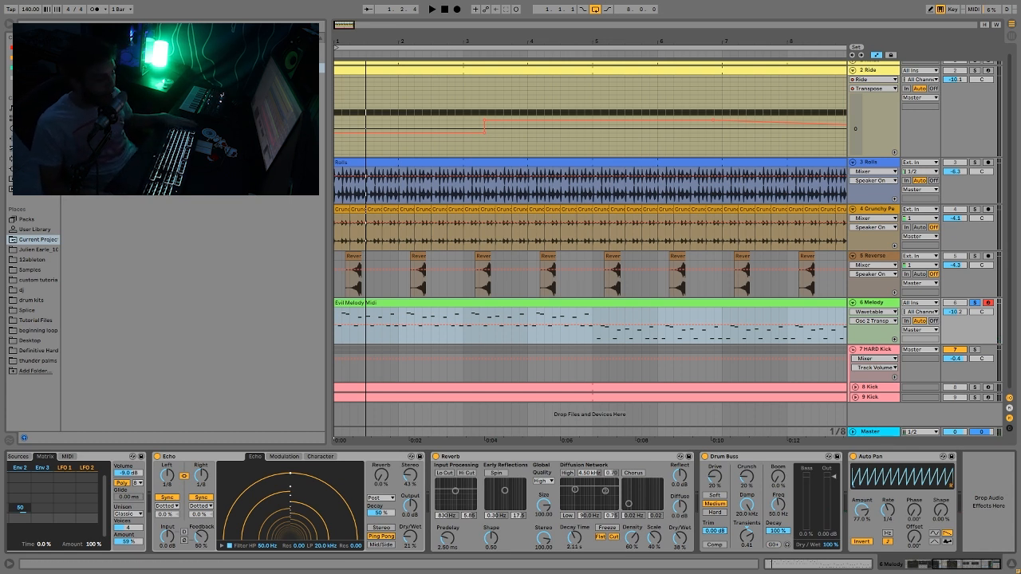
left_click(975, 351)
key("space")
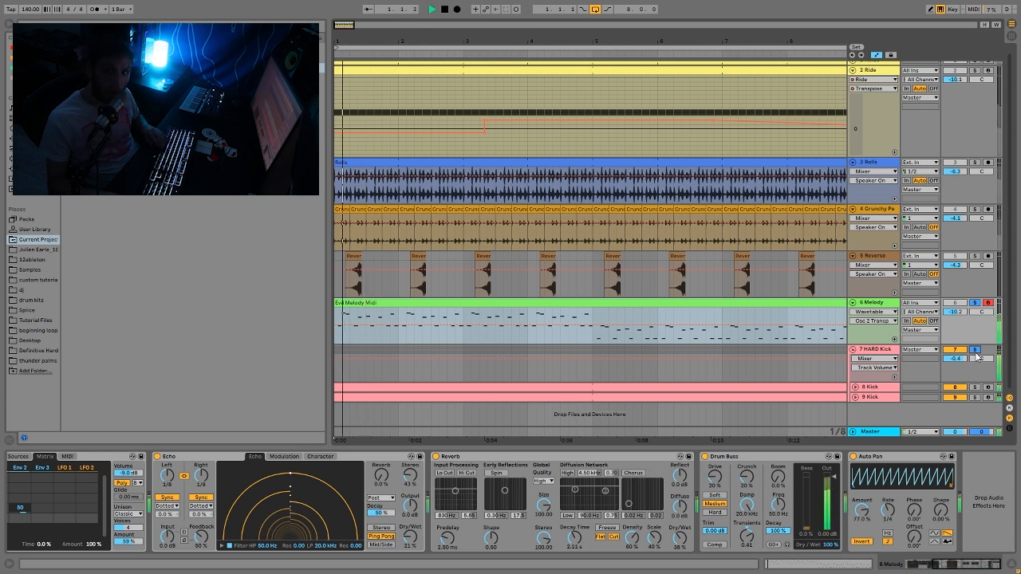
key("space")
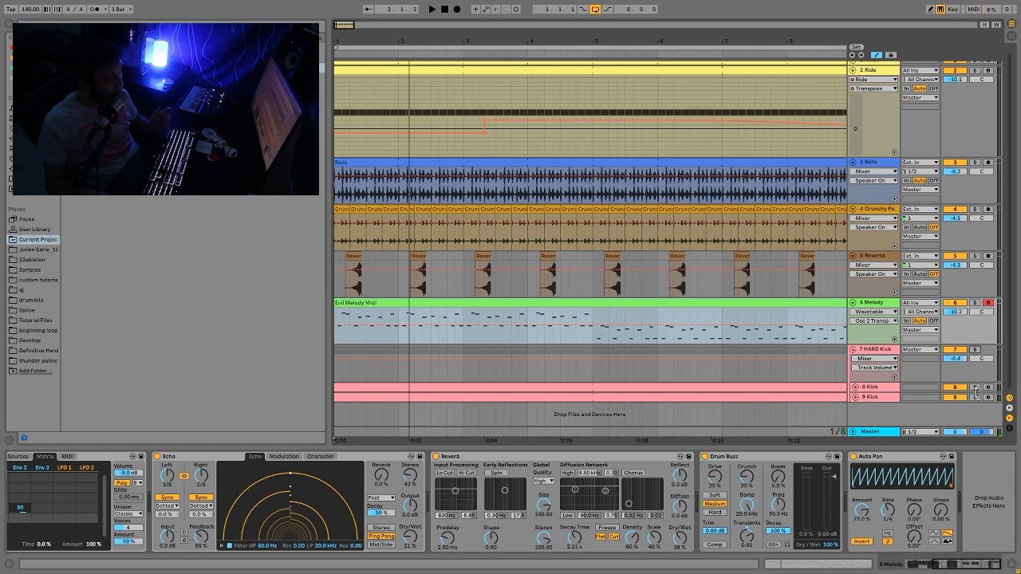
Step: Solo and audition the HARD Kick group, solo its first Kick track (8), and unfold that track with its devices shown
left_click(974, 351)
key("space")
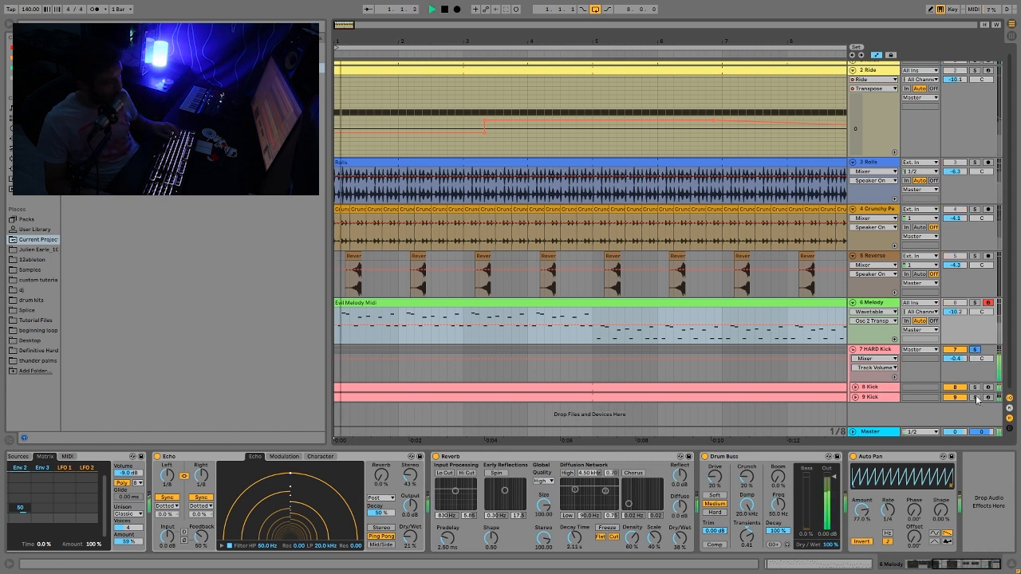
key("space")
left_click(974, 388)
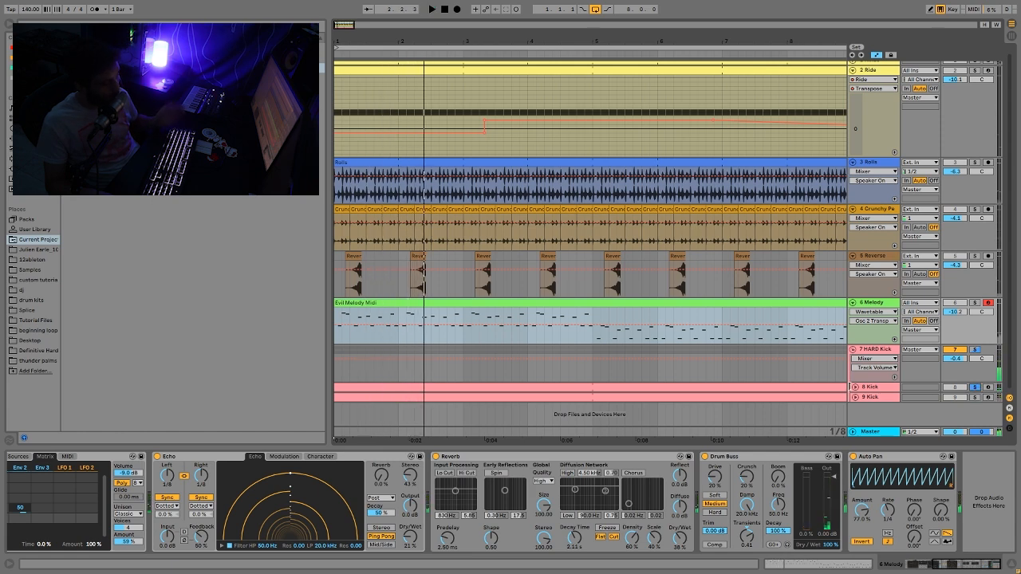
left_click(865, 389)
left_click(855, 388)
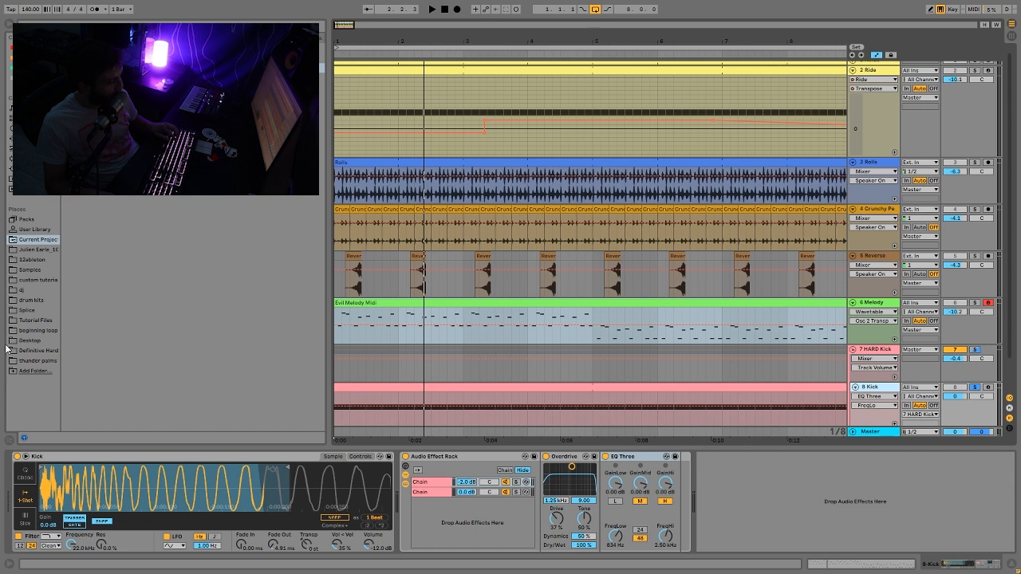
Step: Audition the soloed Kick track (8) with its Audio Effect Rack bypassed and re-enabled, repeating the comparison
key("space")
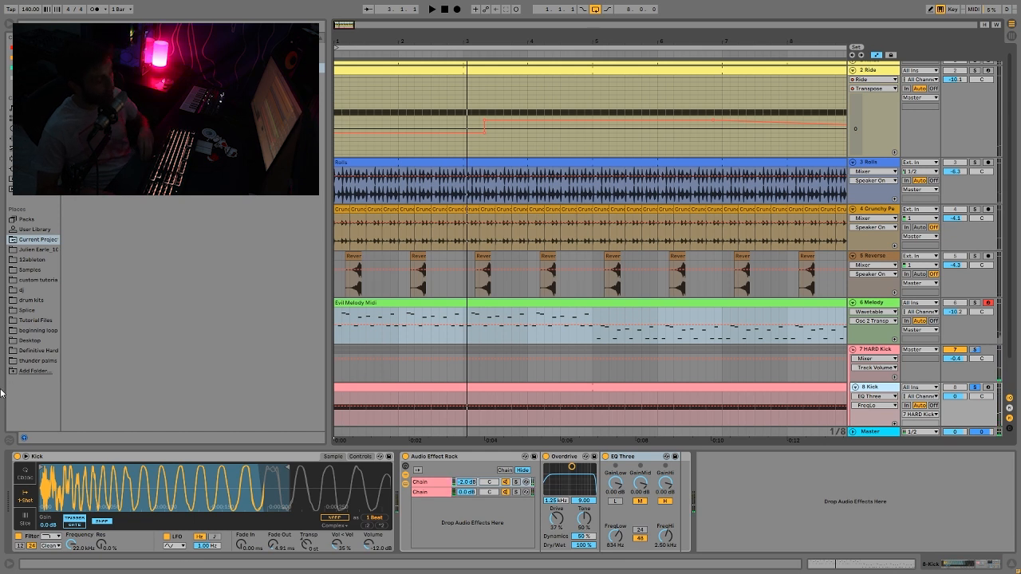
left_click(406, 457)
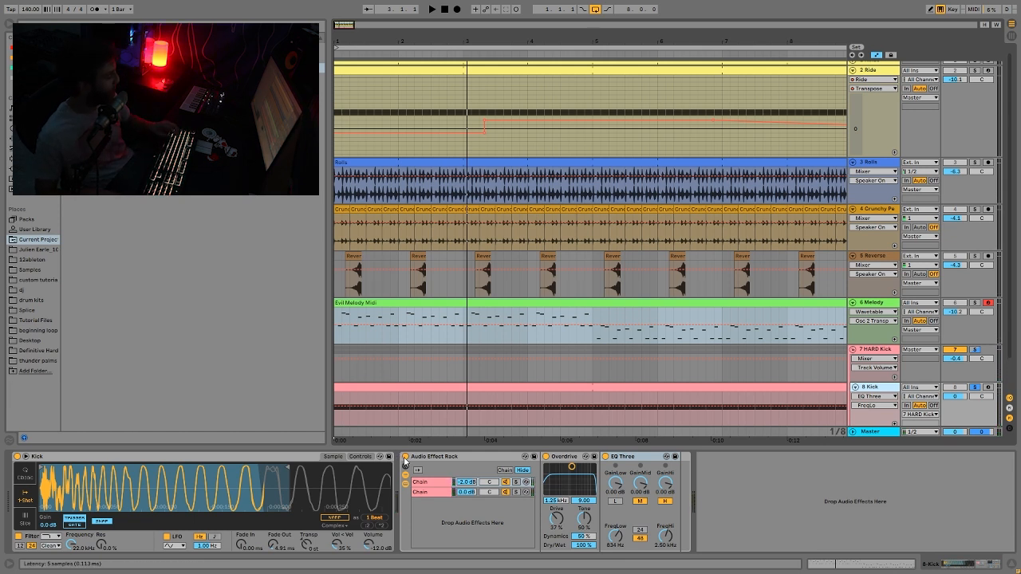
key("space")
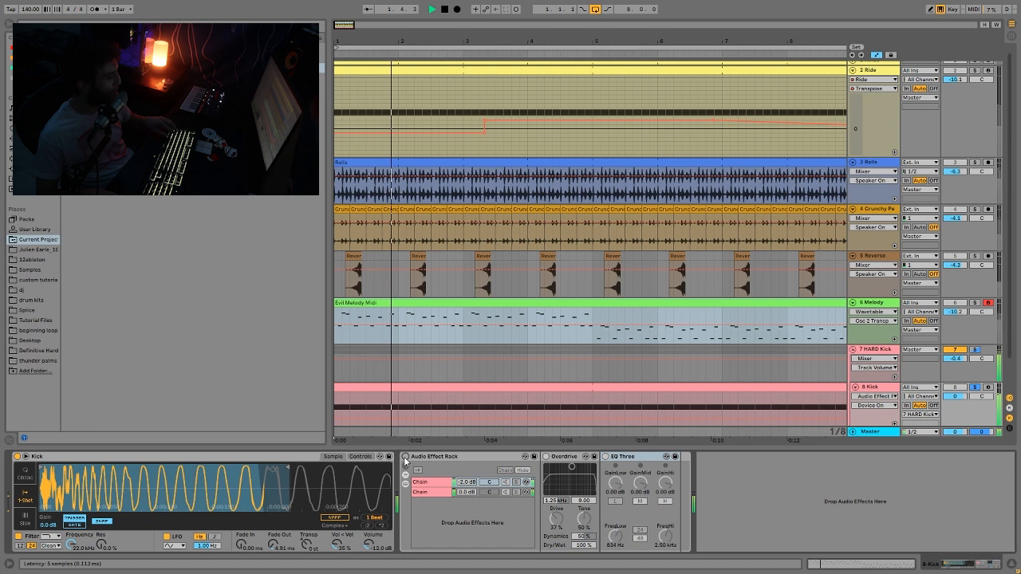
left_click(405, 457)
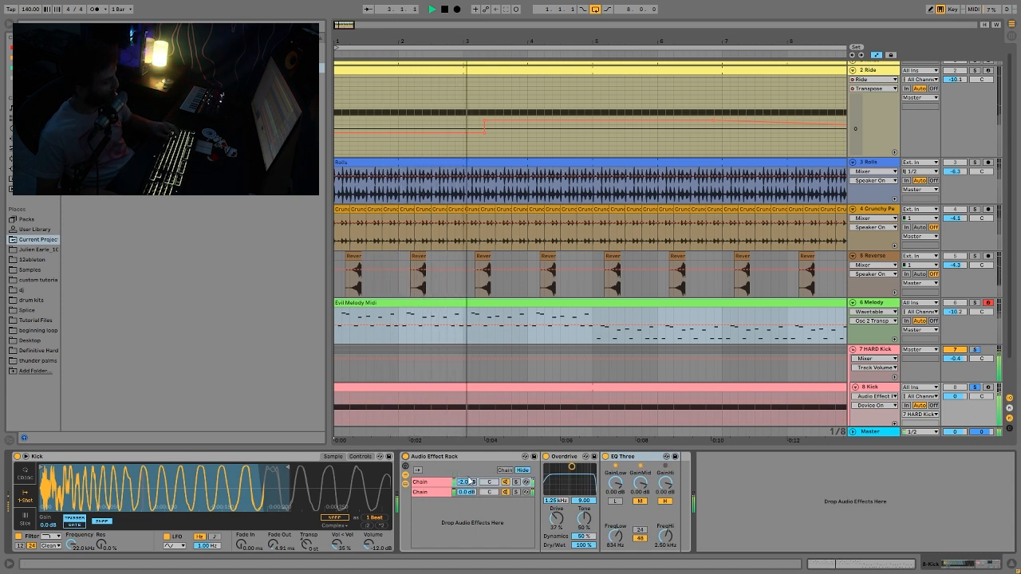
key("space")
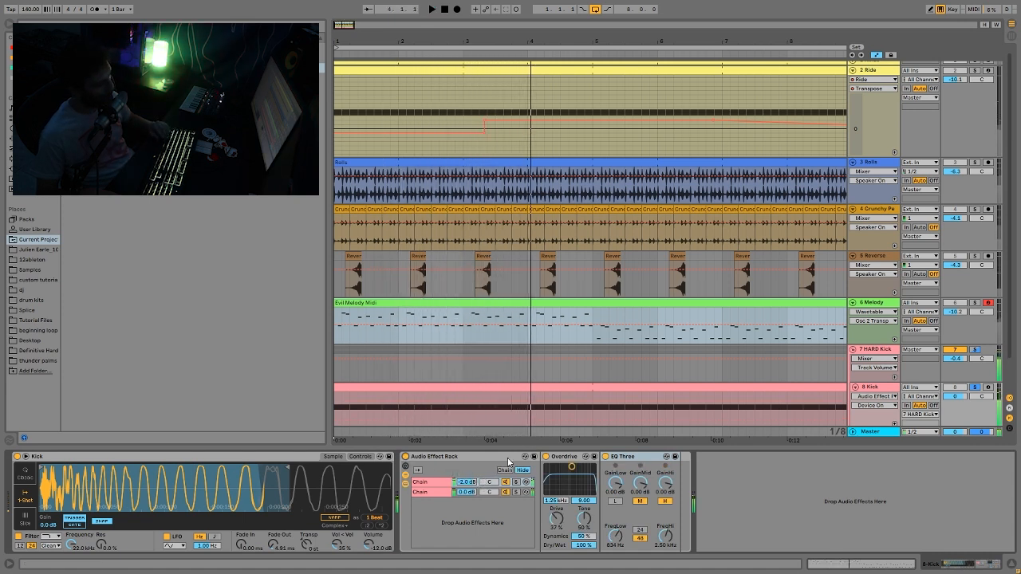
scroll(670, 325, "right", 2)
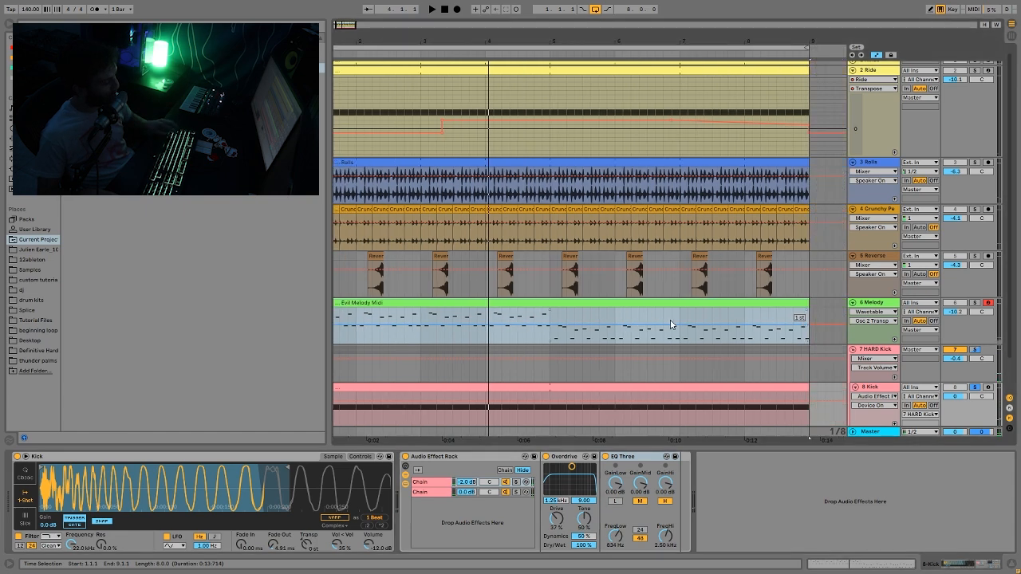
scroll(670, 325, "left", 2)
scroll(670, 325, "down", 1)
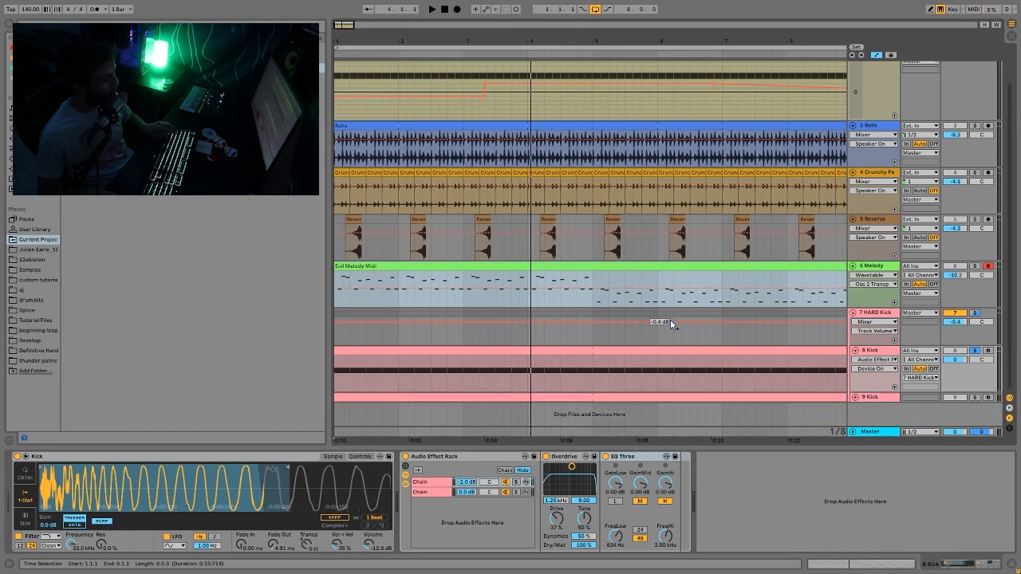
left_click(405, 458)
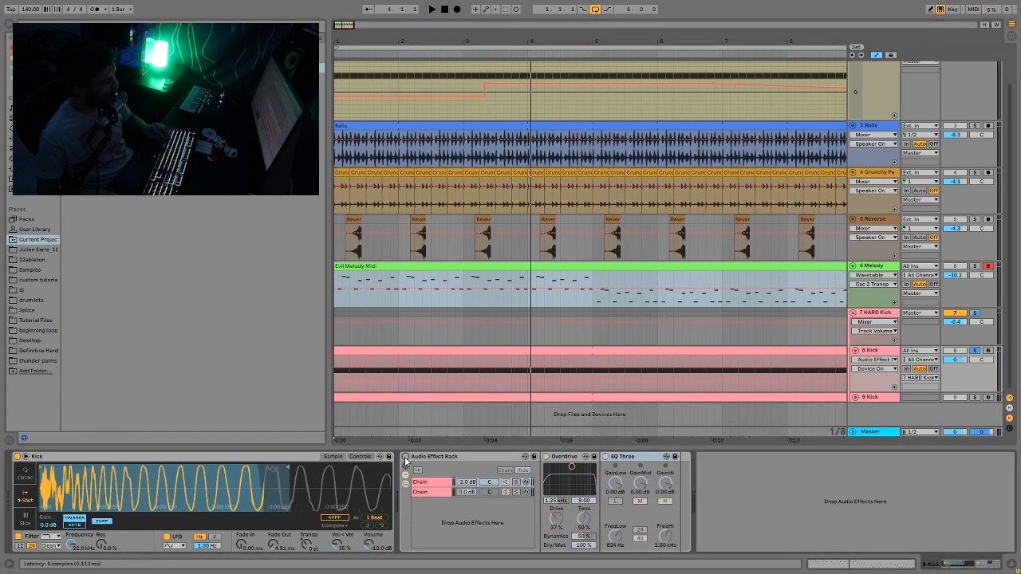
key("space")
left_click(405, 458)
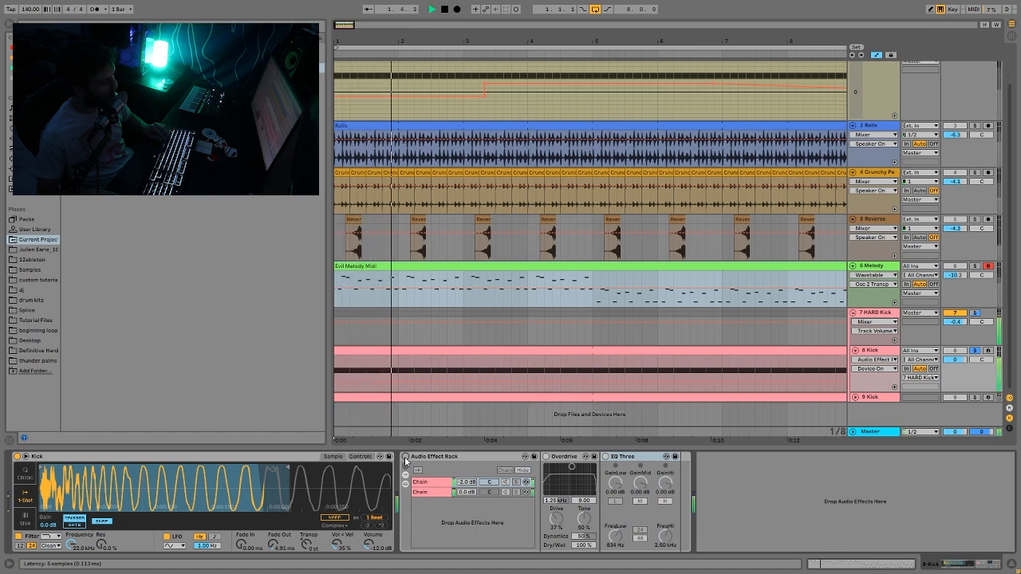
key("space")
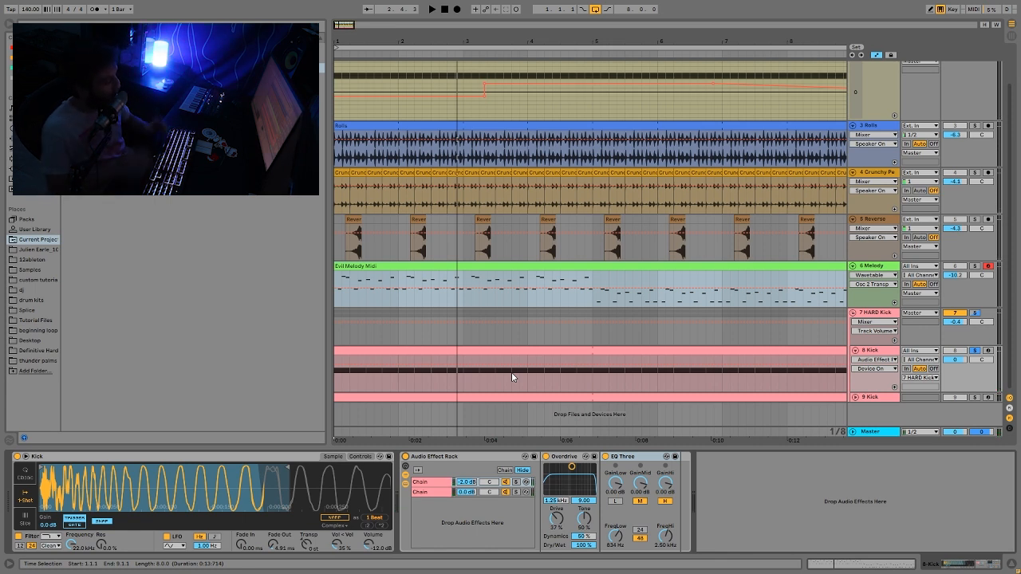
Step: Inspect the devices in both chains of the Audio Effect Rack and compare the kick with the rack off and on
left_click(439, 493)
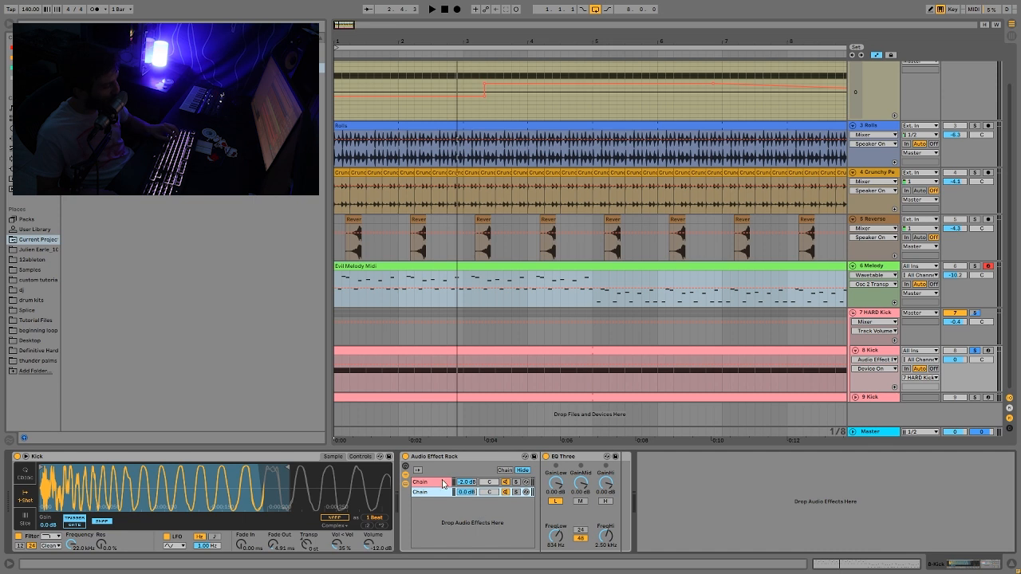
left_click(443, 483)
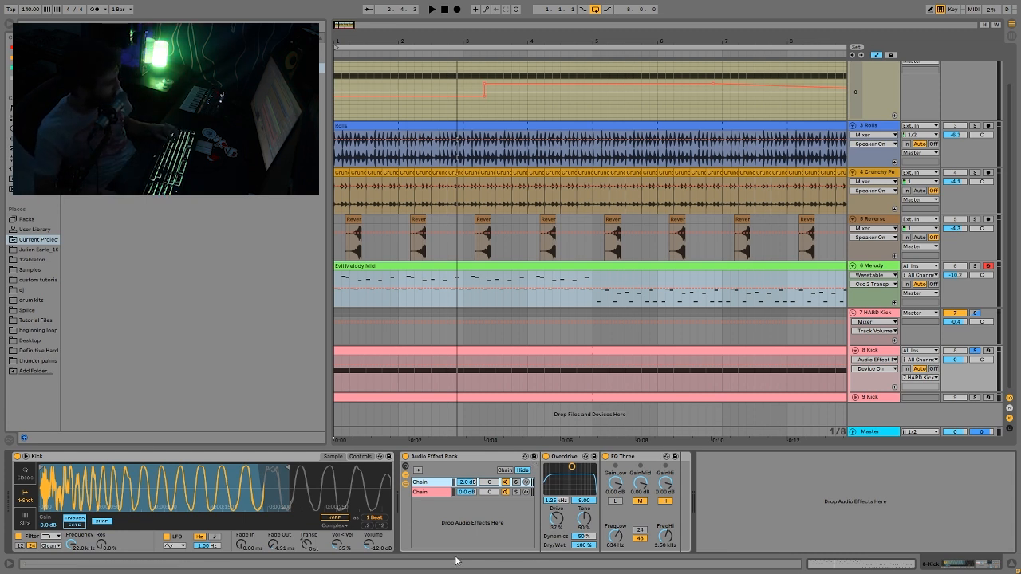
key("space")
left_click(406, 458)
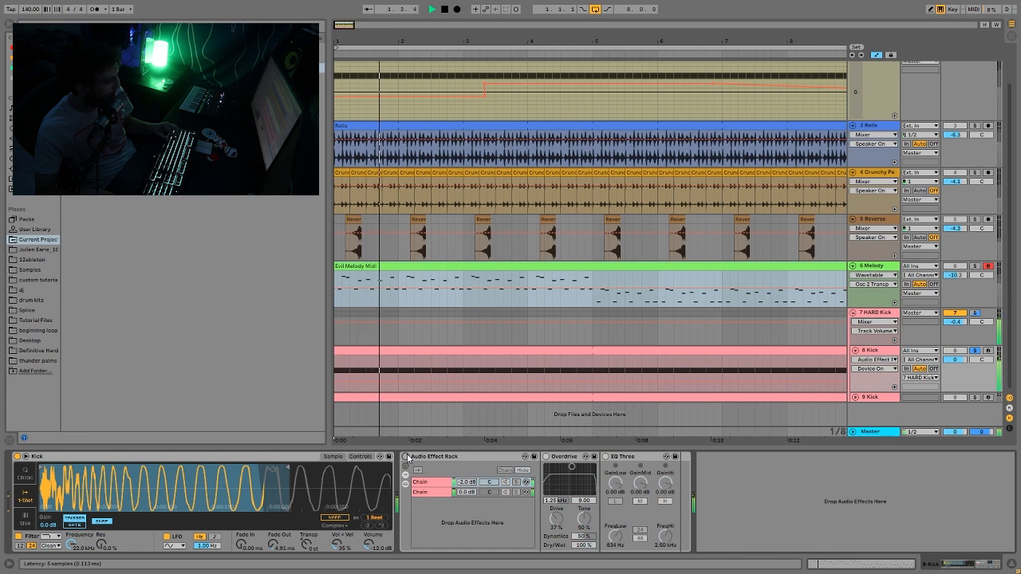
key("space")
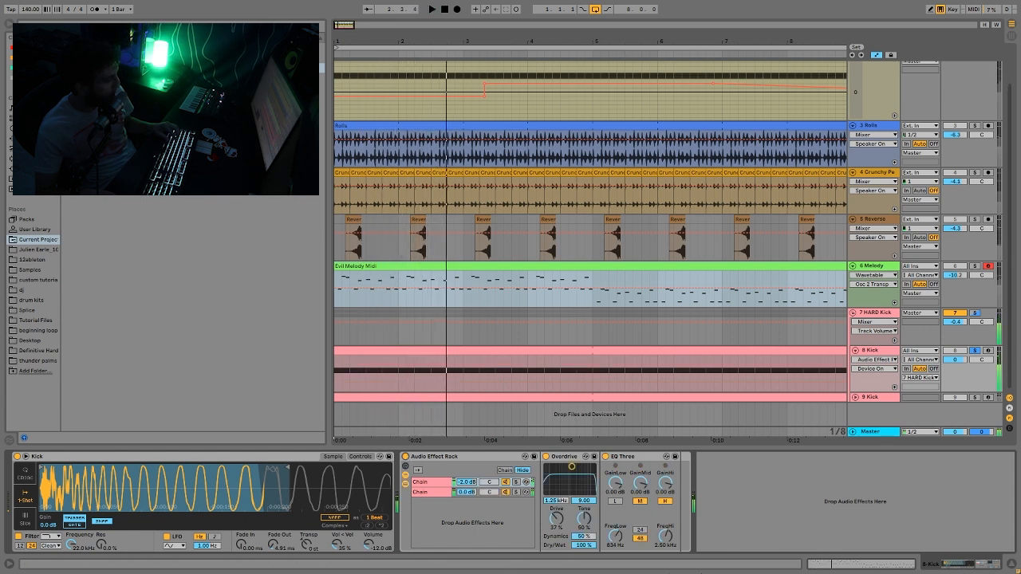
key("space")
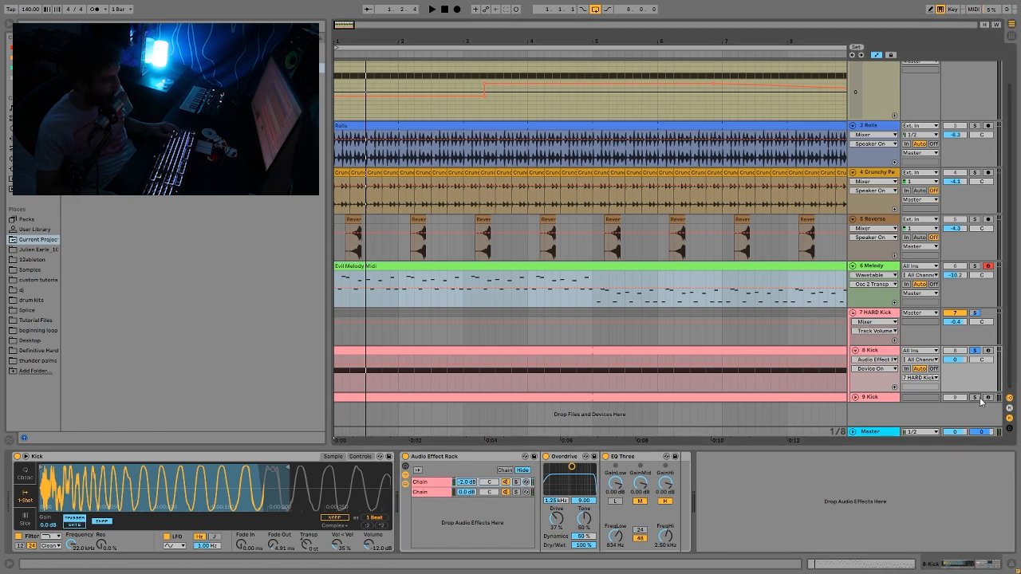
Step: Solo and audition the second Kick track (9), unfolding it with its devices shown
left_click(882, 403)
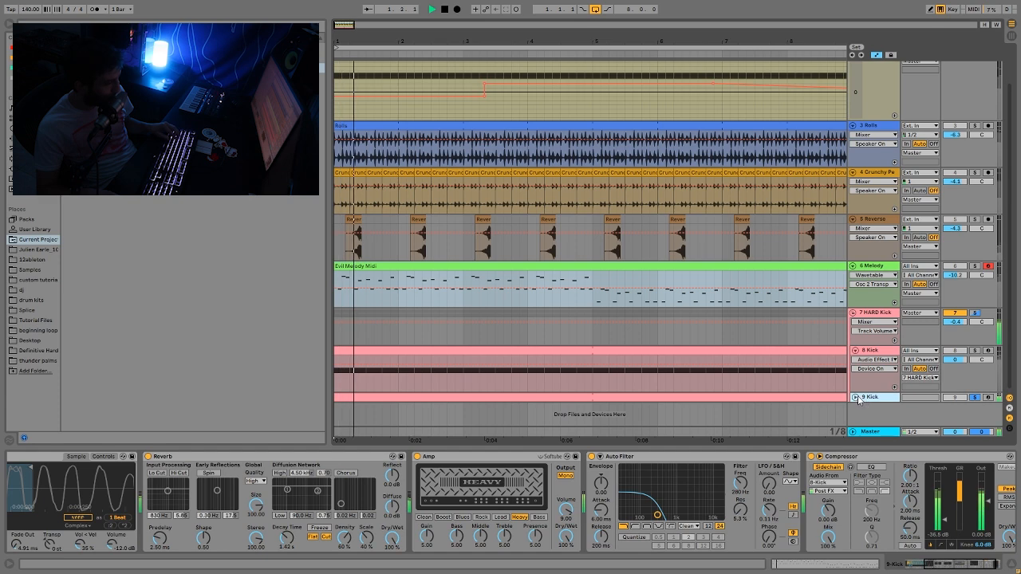
left_click_drag(882, 403, 882, 424)
key("space")
scroll(793, 358, "down", 2)
Step: Bypass Compressor, Amp, Auto Filter and Reverb on Kick track 9 to audition the dry kick, and re-enable Reverb
left_click(811, 461)
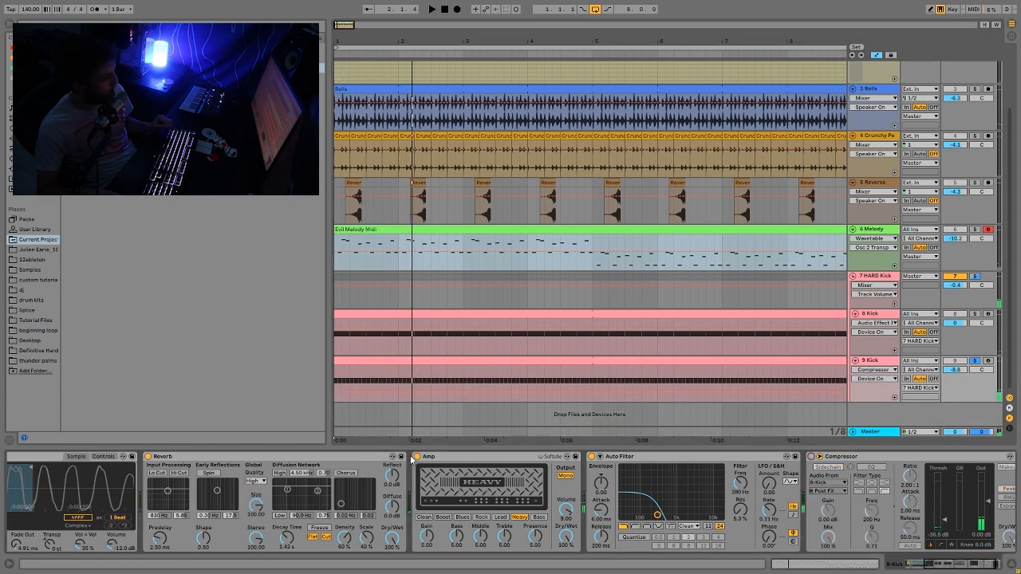
left_click(416, 457)
left_click(591, 458)
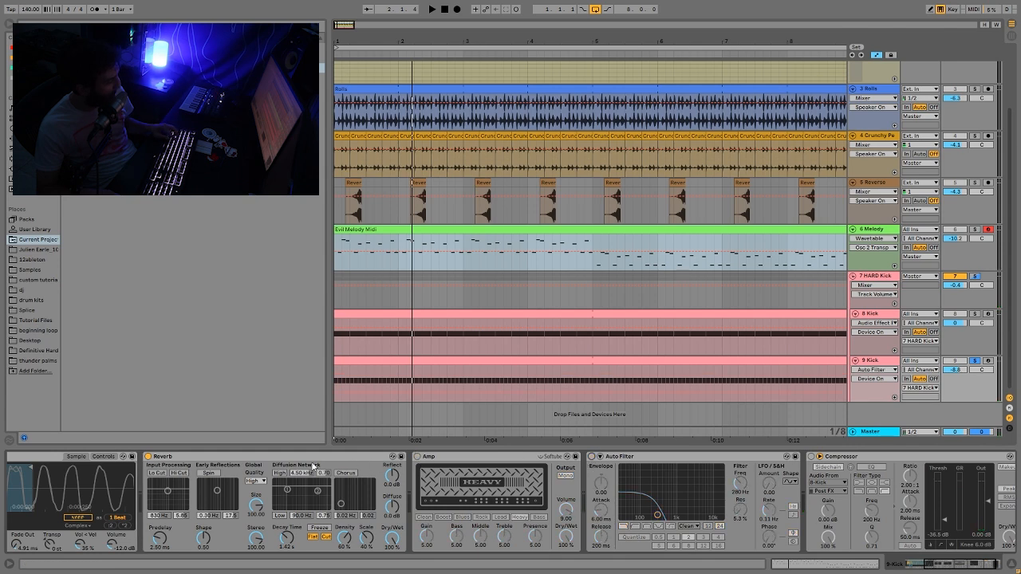
left_click(148, 457)
key("space")
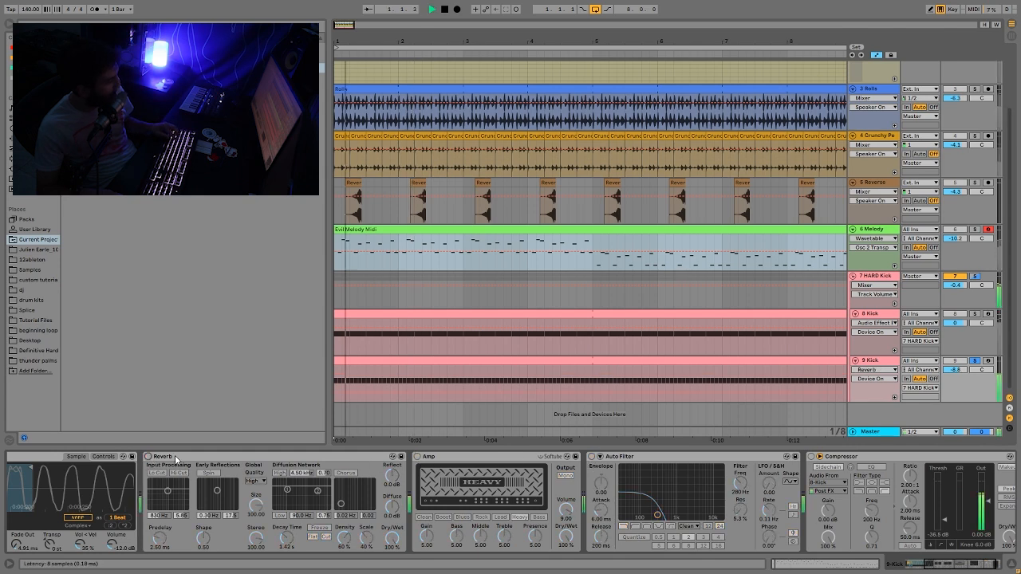
scroll(227, 463, "left", 3)
scroll(235, 464, "left", 2)
key("space")
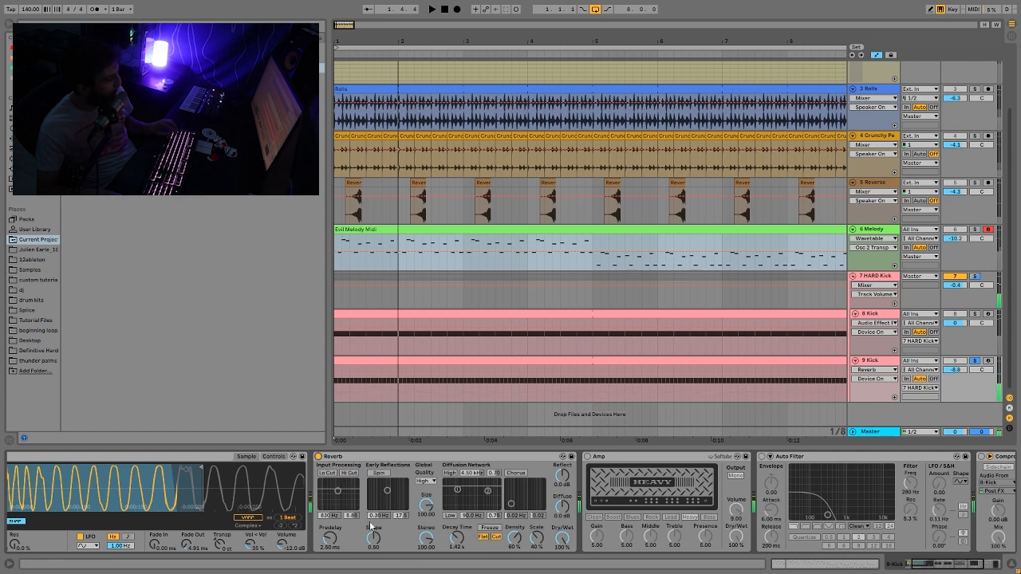
Step: Audition Kick track 9 with Reverb active, and re-enable its Amp during playback to hear the added distortion
scroll(402, 508, "right", 5)
key("space")
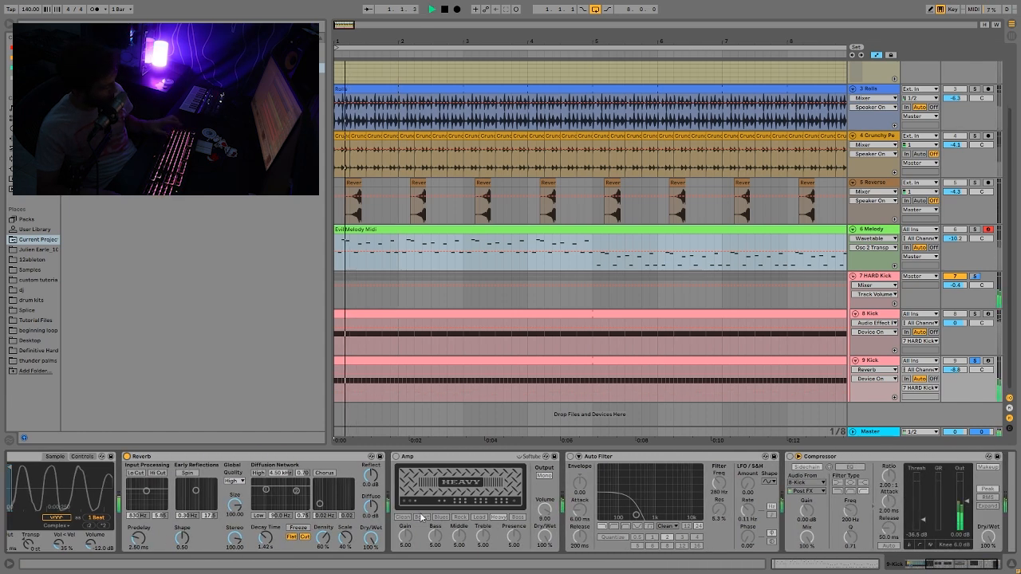
left_click(396, 457)
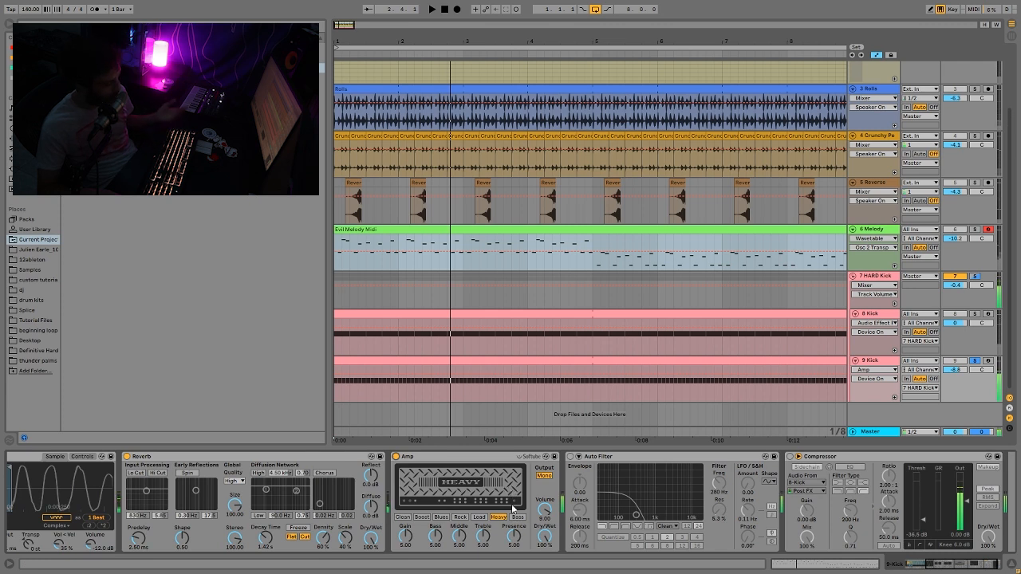
key("space")
key("space")
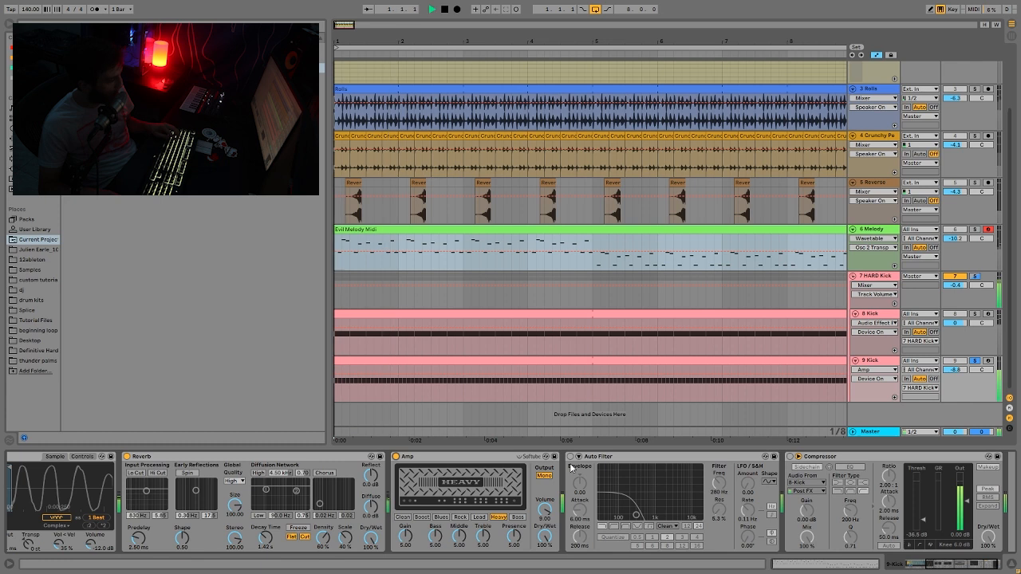
key("space")
Step: Re-enable the Auto Filter on Kick track 9 and audition the filtered kick
key("space")
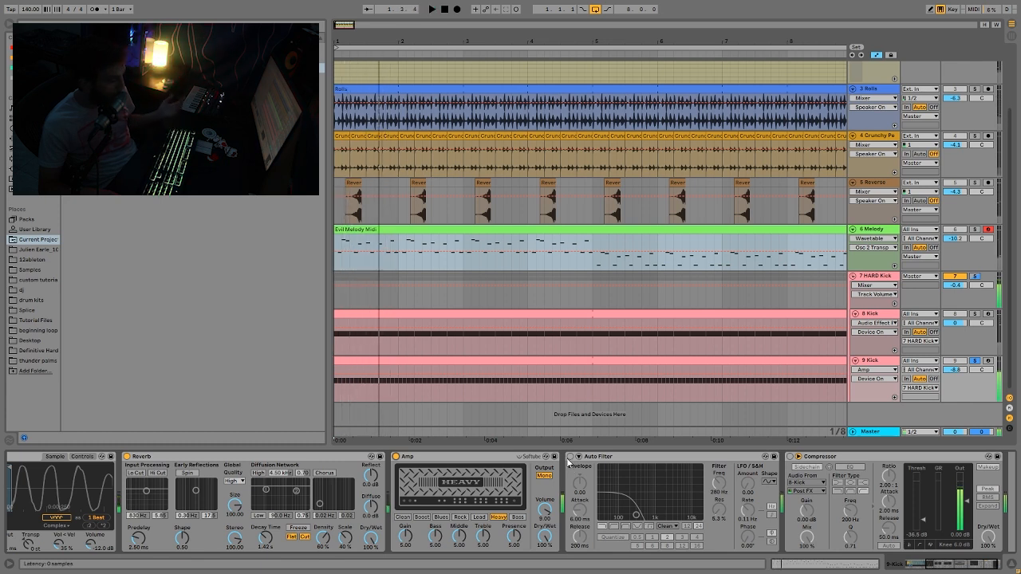
left_click(578, 444)
left_click(571, 458)
key("space")
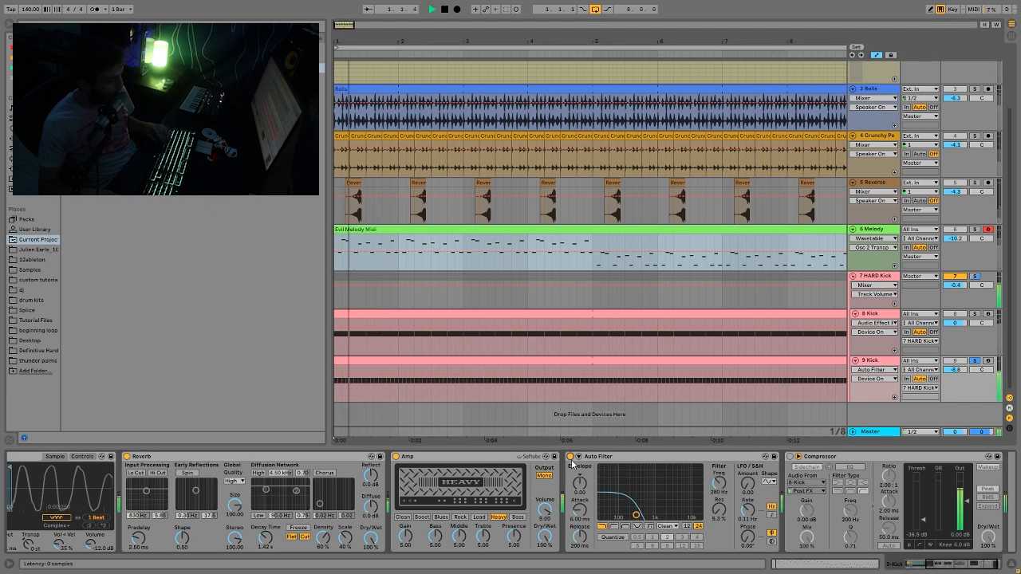
left_click(543, 360)
key("space")
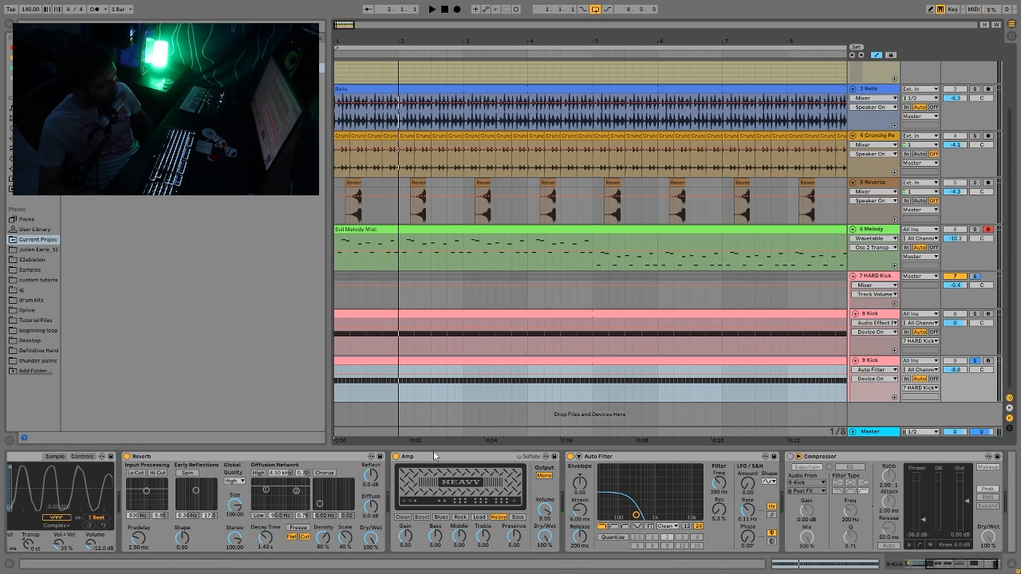
Step: Try lowering the Auto Filter frequency on Kick track 9 to about 115 Hz during playback, and undo the change
left_click_drag(634, 512, 621, 511)
key("space")
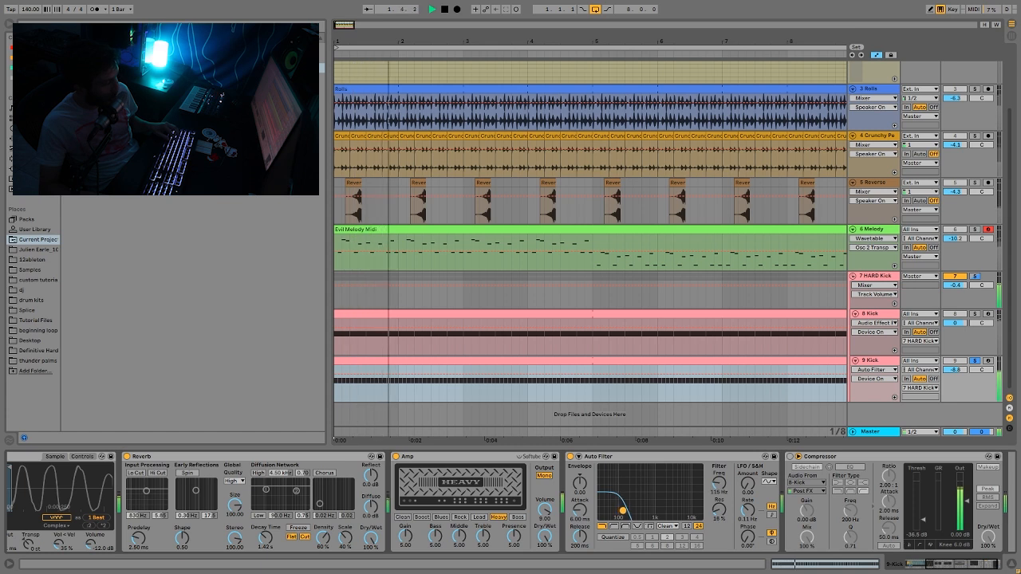
key("ctrl+z")
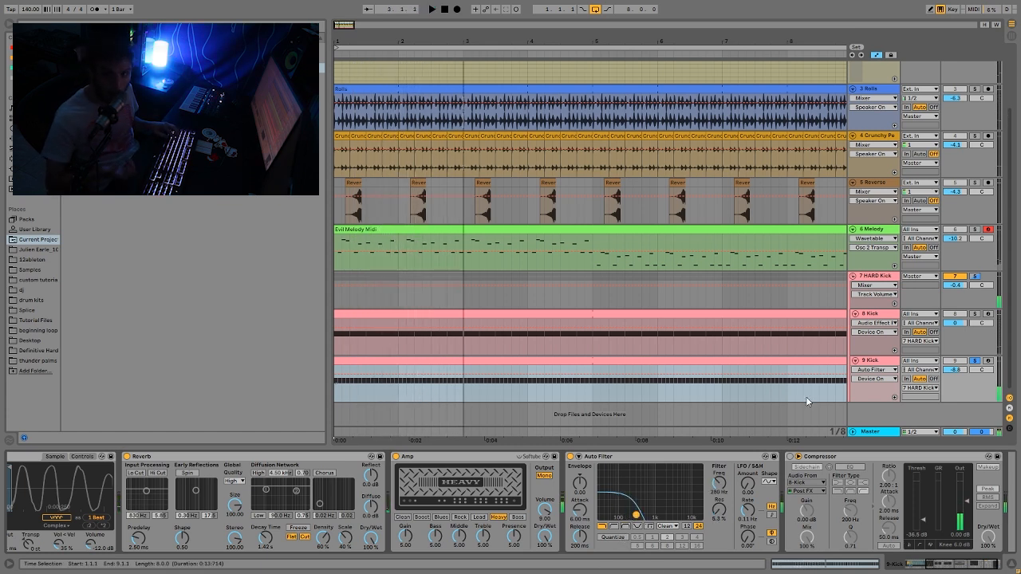
Step: Replay Kick track 9 without its Compressor, and re-enable the sidechained Compressor to compare the sound
key("space")
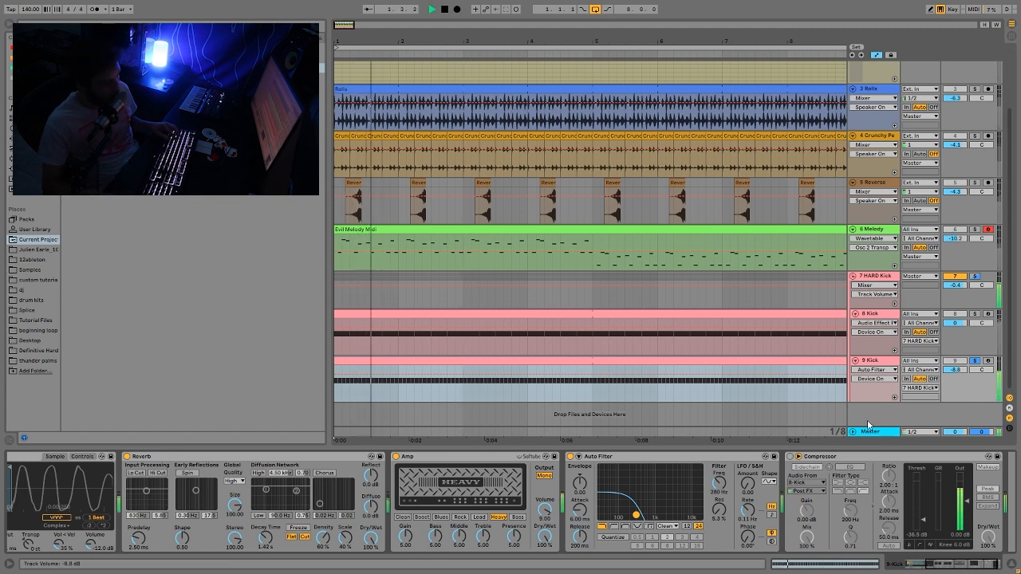
key("space")
scroll(672, 507, "right", 2)
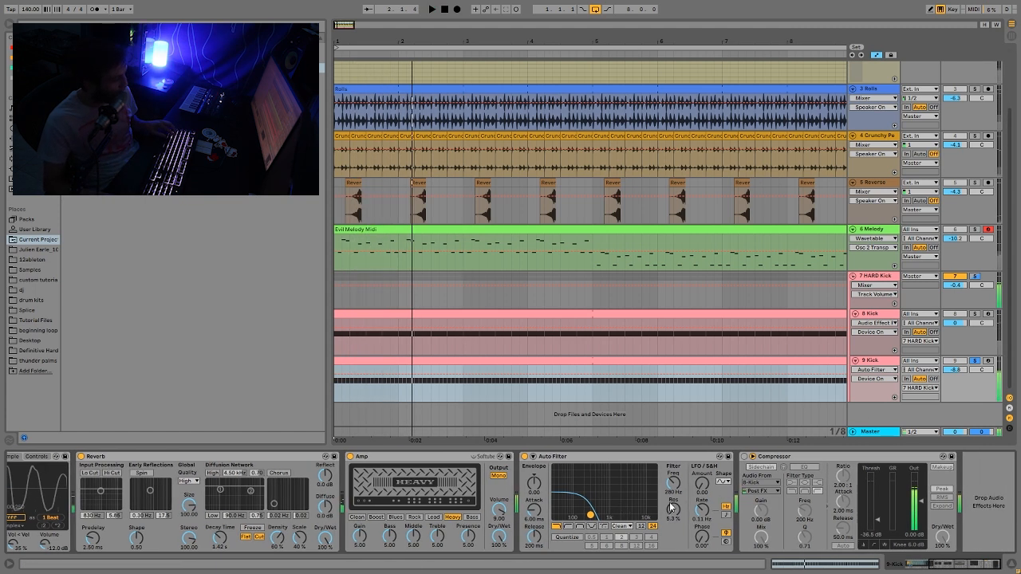
left_click(744, 457)
key("space")
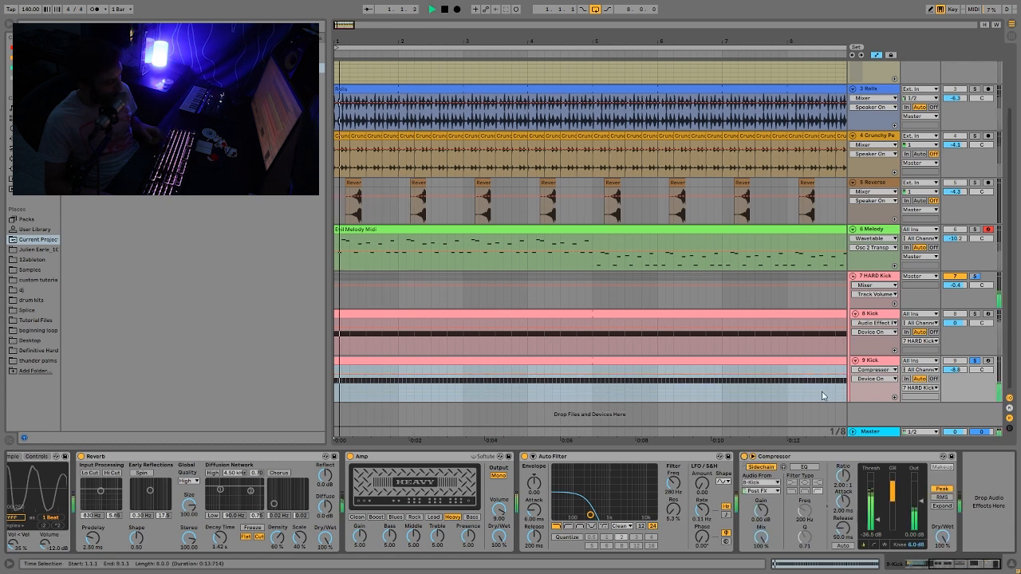
Step: Unsolo the HARD Kick group and fold Kick tracks 8 and 9
left_click(875, 278)
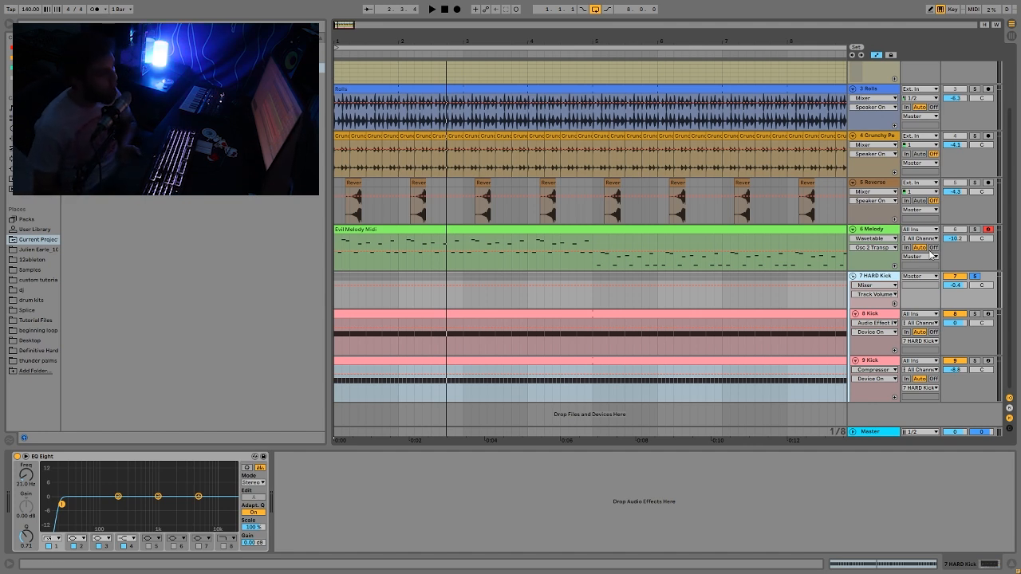
left_click(974, 276)
left_click(859, 346)
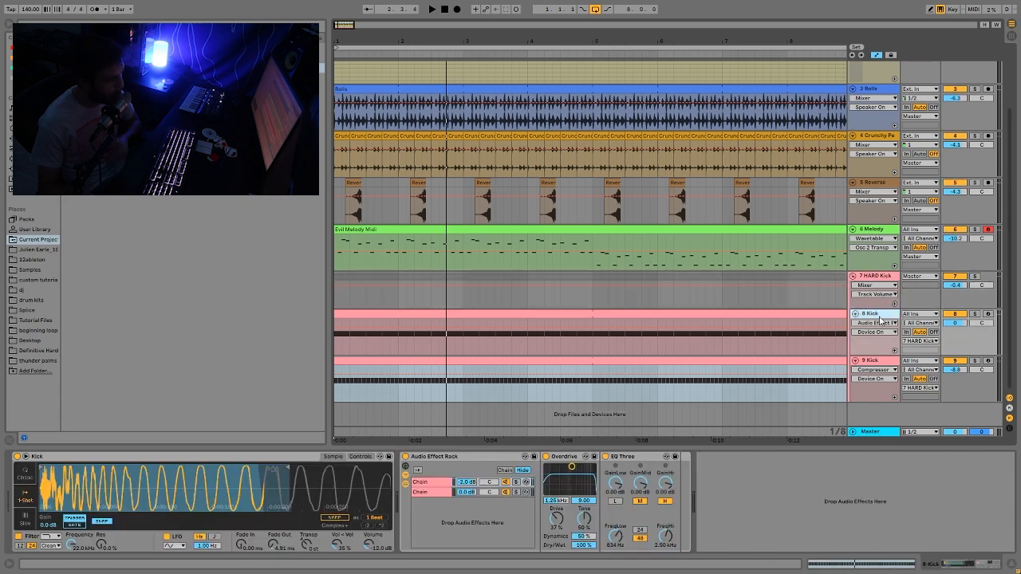
key("shift+Down")
key("u")
Step: Fold the remaining tracks one by one, from Melody up to Hihat
key("Up")
key("Up")
key("Up")
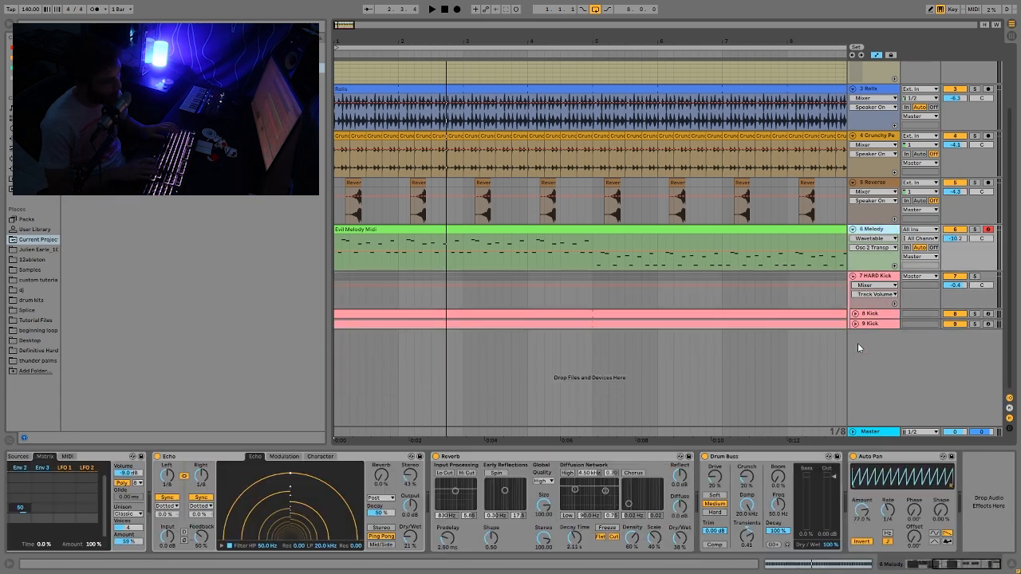
key("u")
key("Up")
key("u")
key("Up")
key("u")
key("Up")
key("u")
key("Up")
key("u")
key("Up")
Step: Select the HARD Kick group, play the full arrangement, and switch off loop playback
key("Down")
key("Down")
key("Down")
key("Down")
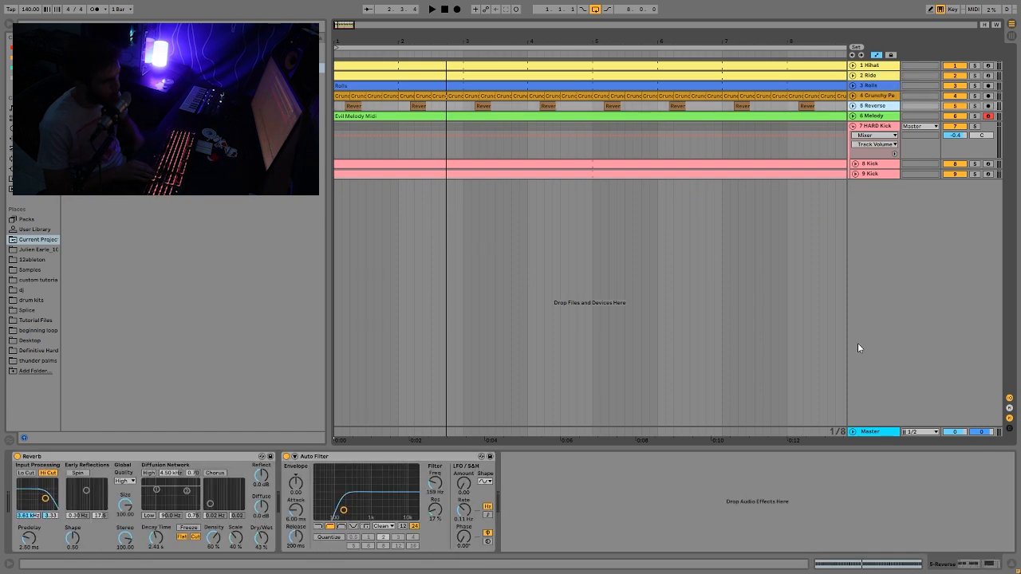
key("Down")
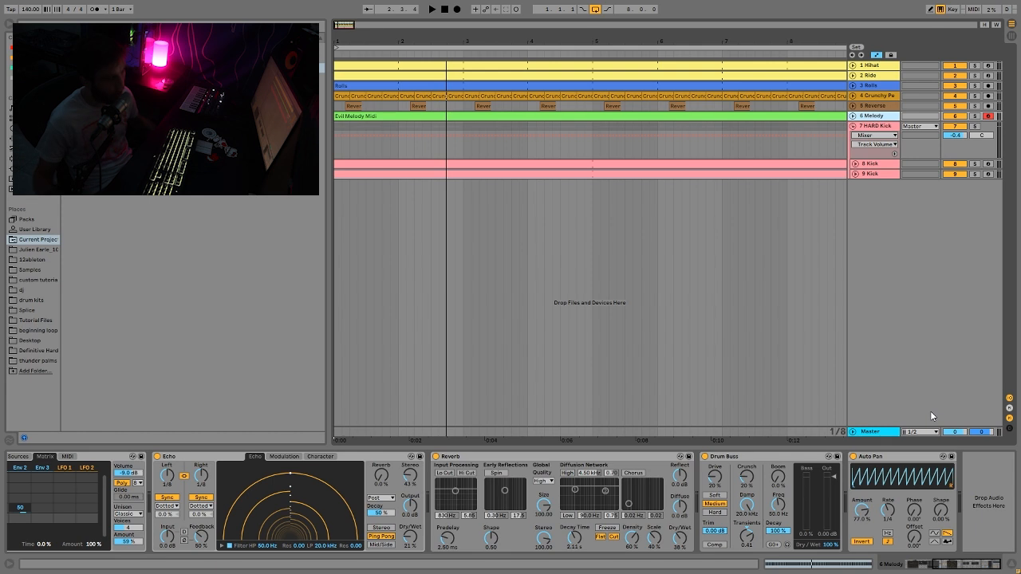
left_click(884, 126)
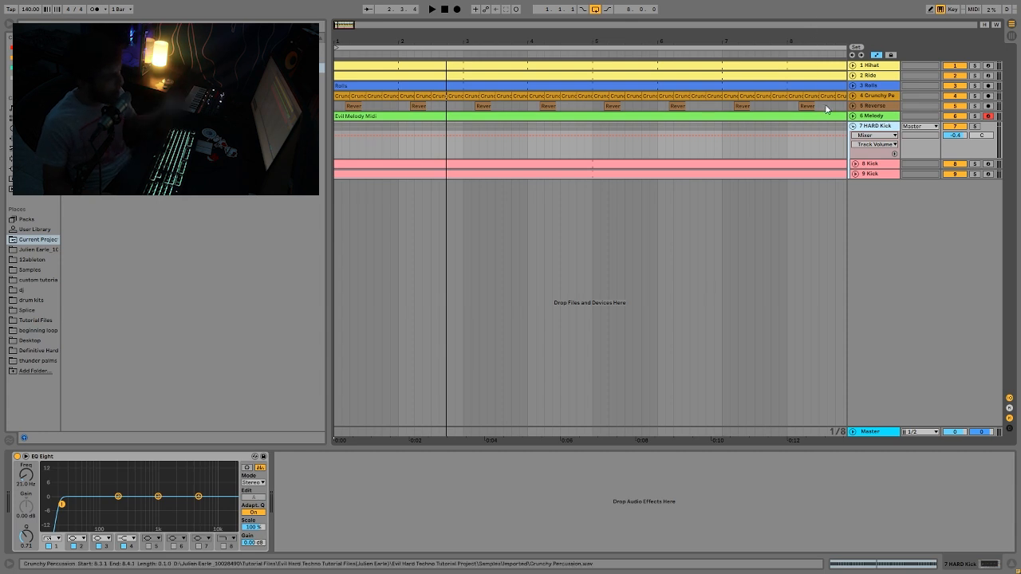
key("space")
left_click_drag(637, 40, 526, 41)
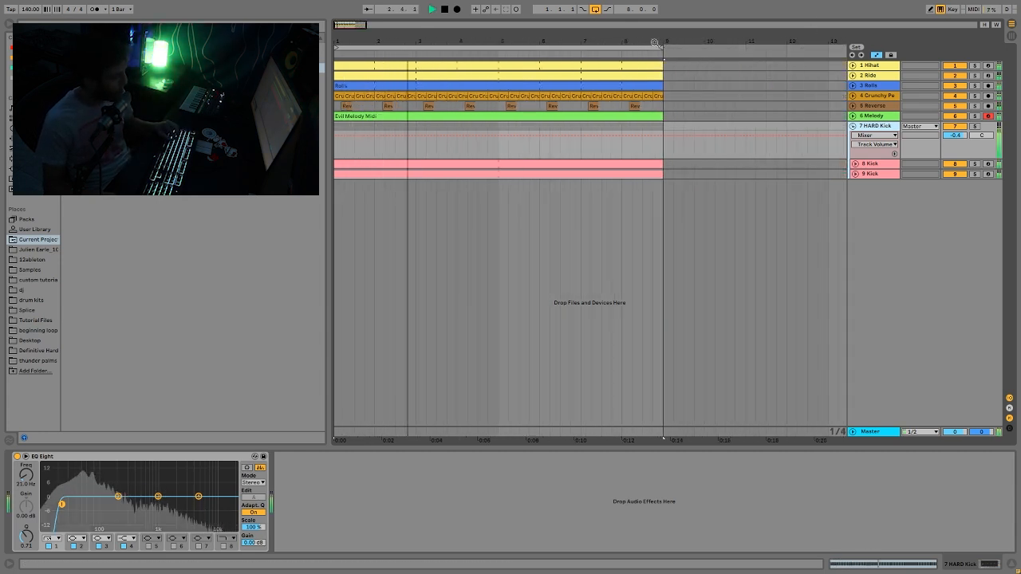
left_click(595, 10)
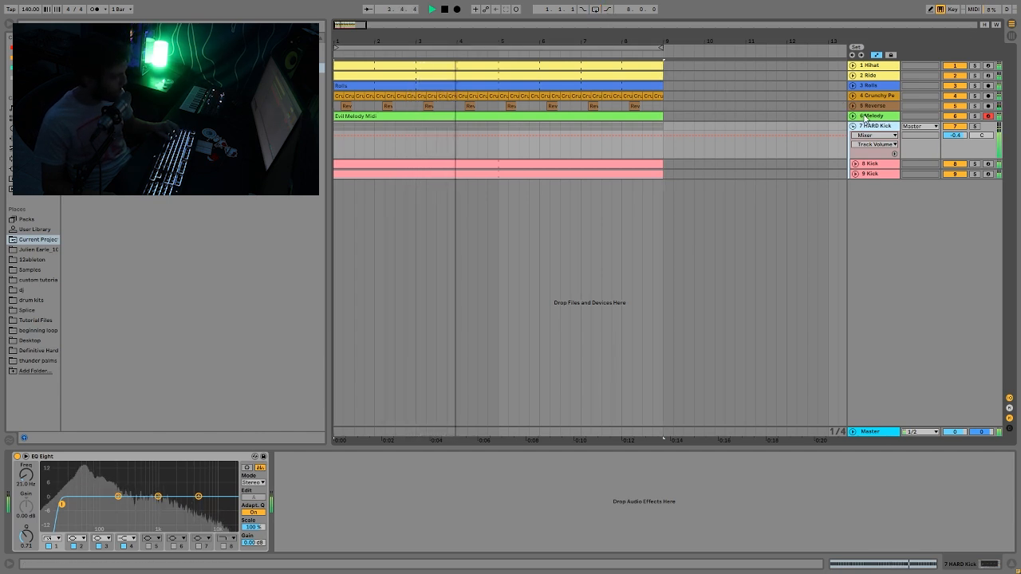
key("space")
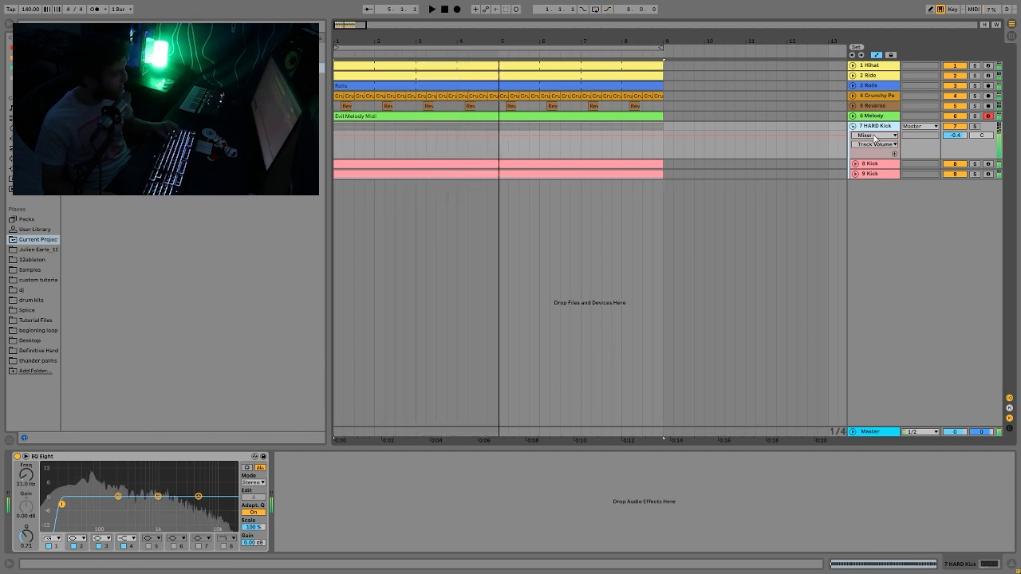